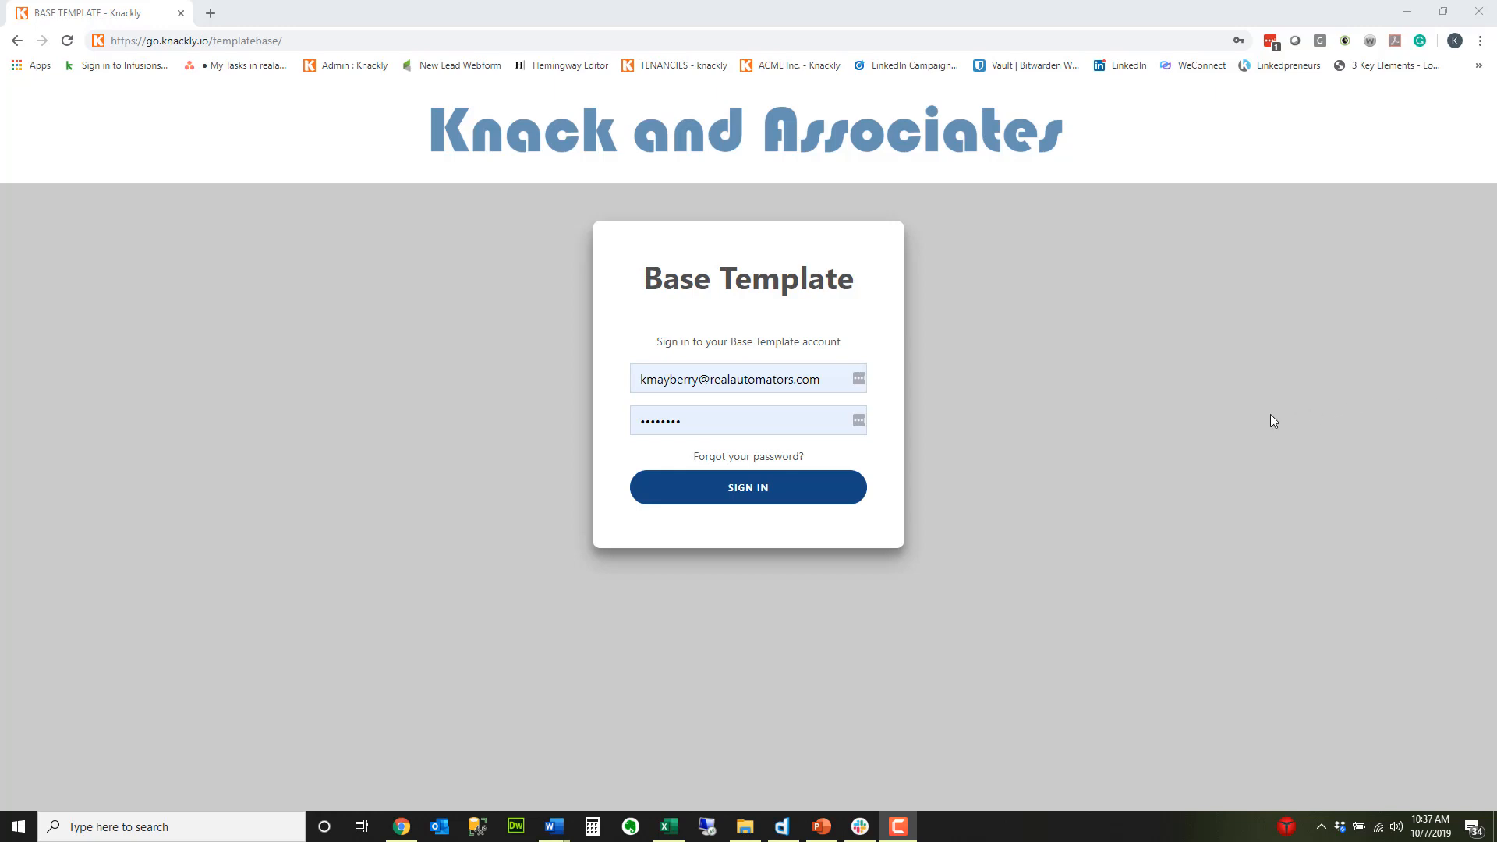
Step: Sign in to the Base Template account, view the Company Formation page and open the account's settings
{"action": "left_click", "coordinate": [732, 496]}
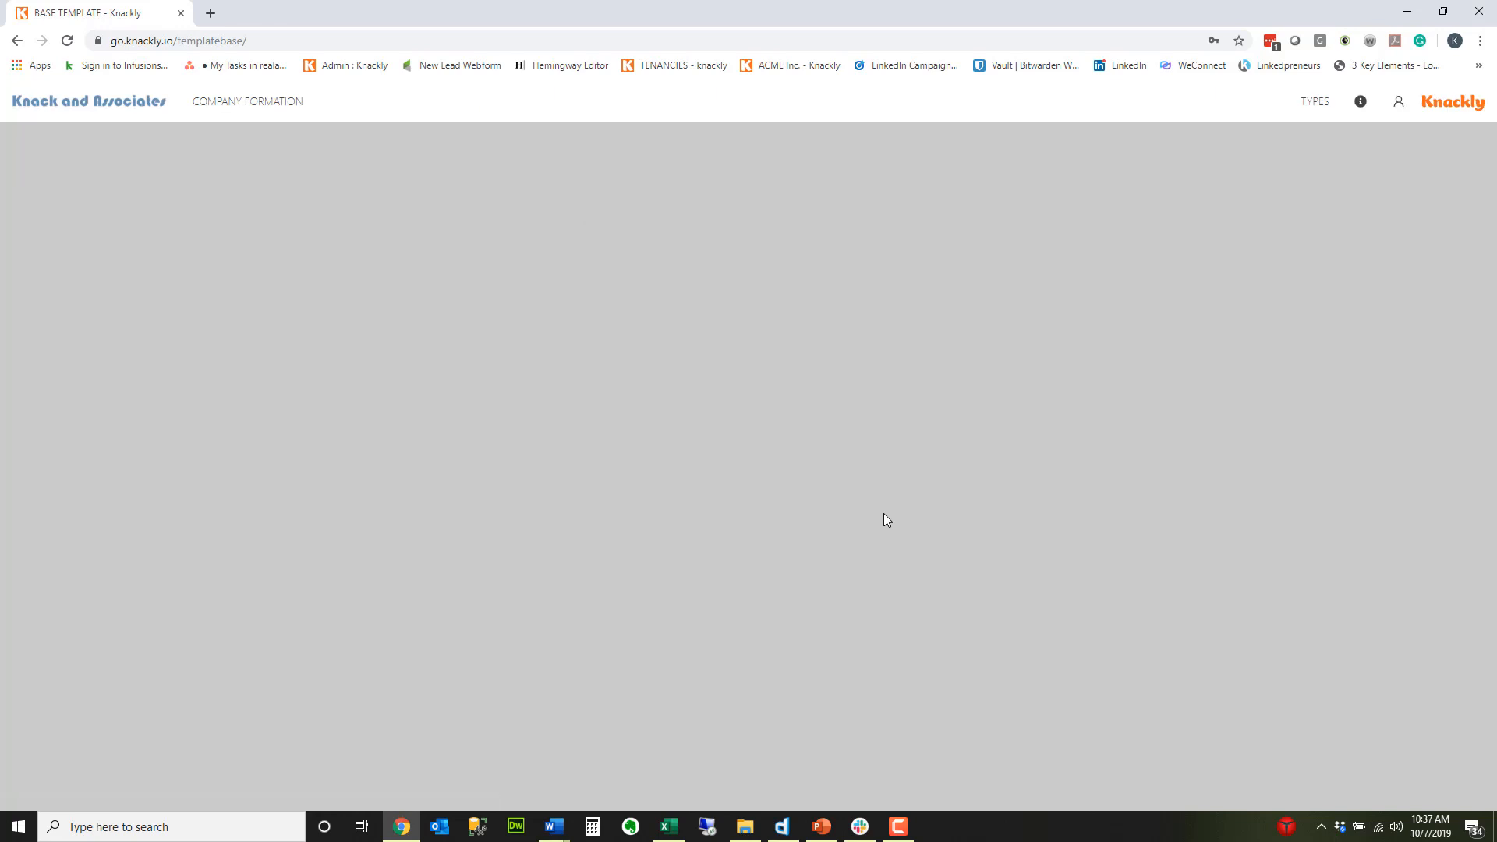
{"action": "left_click", "coordinate": [257, 109]}
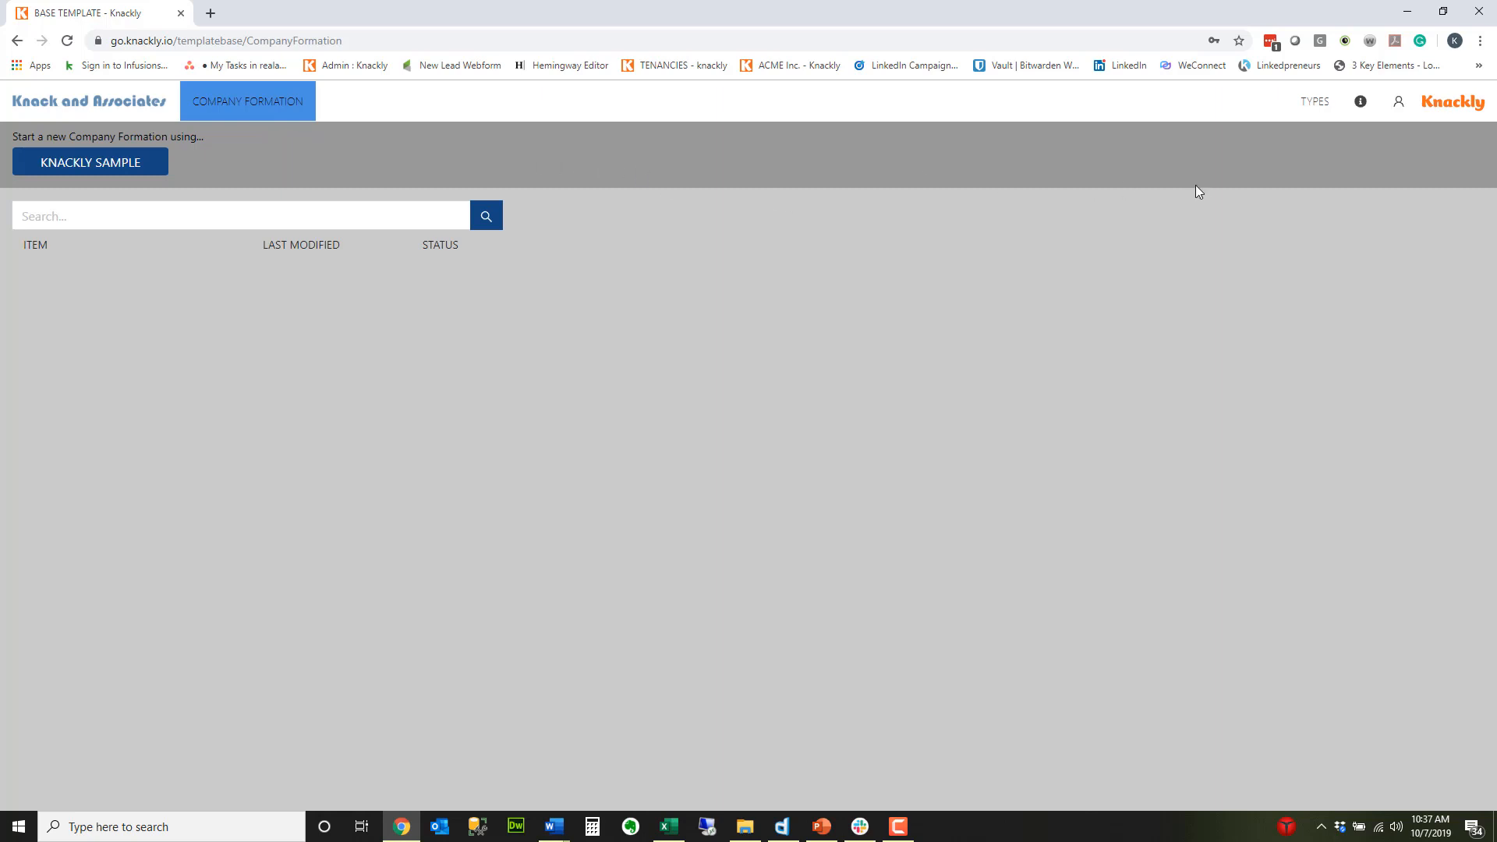
{"action": "left_click", "coordinate": [1398, 102]}
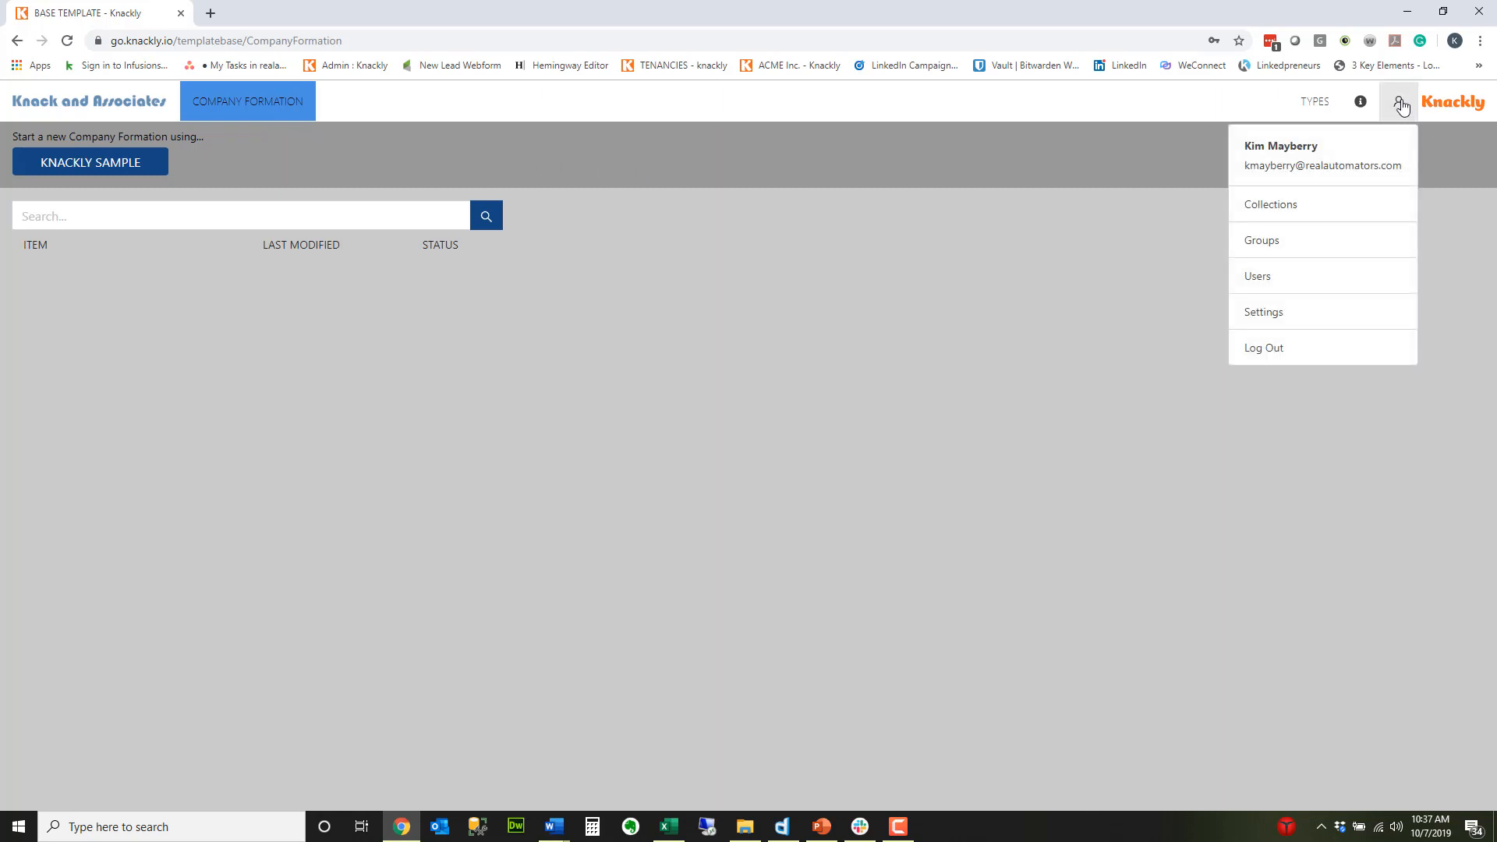
{"action": "left_click", "coordinate": [1280, 311]}
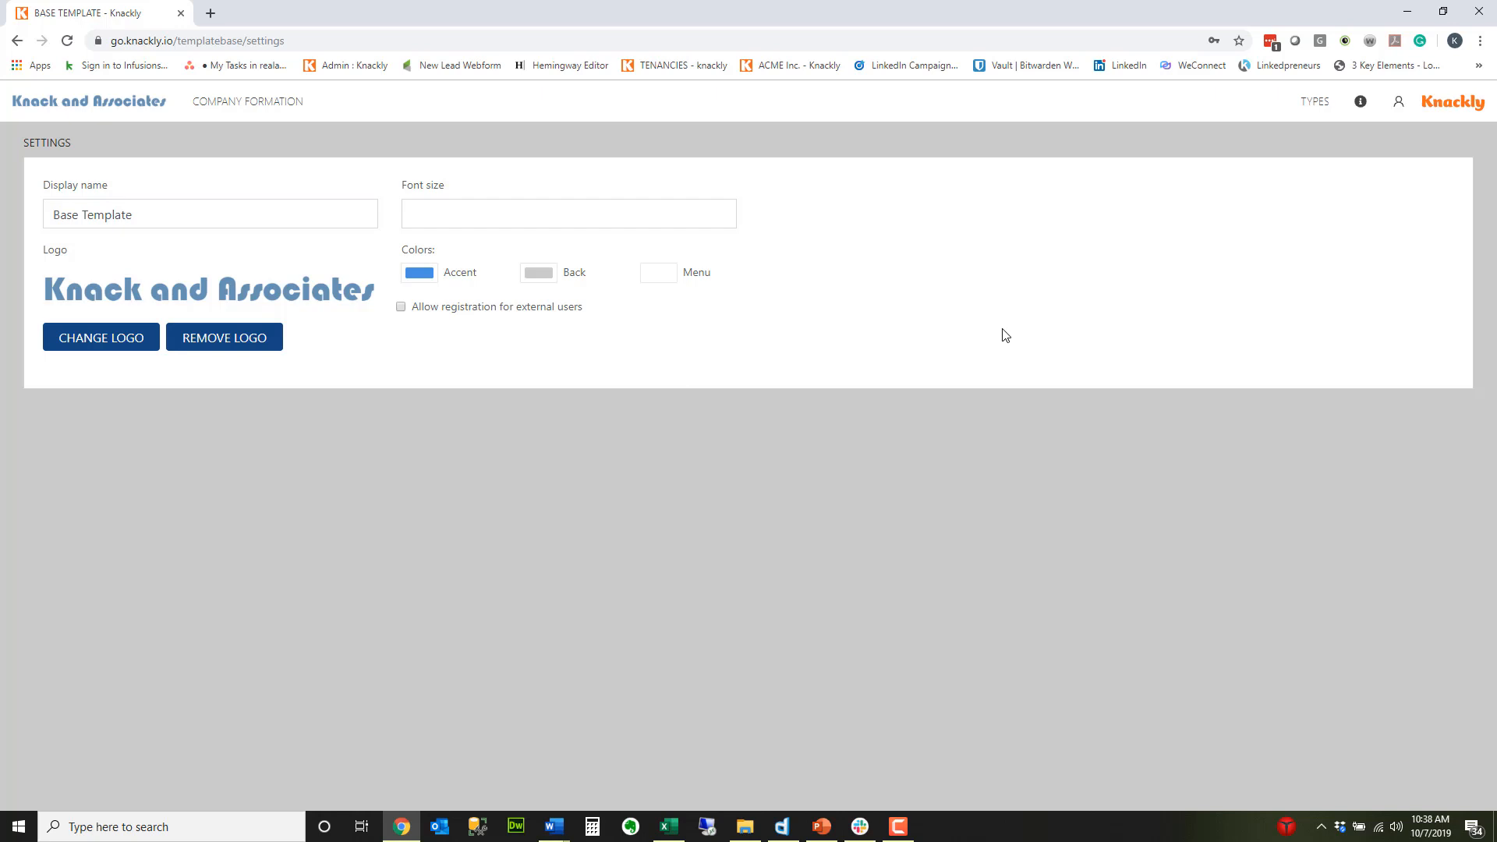
Step: Review the CompanyFormation type's templates, formulas and apps, and the variables of the asset type
{"action": "left_click", "coordinate": [1310, 110]}
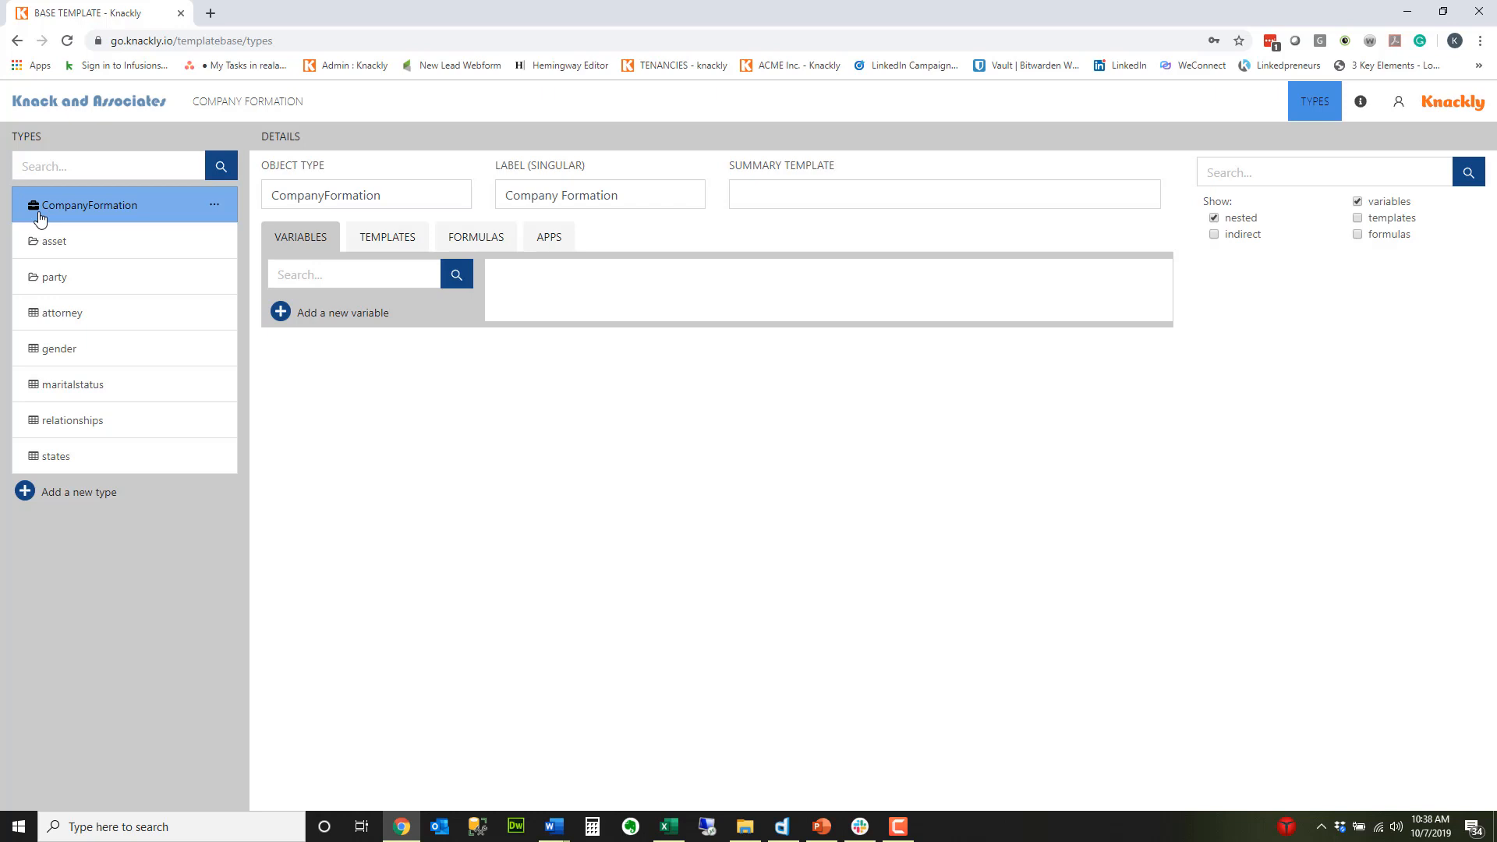
{"action": "left_click", "coordinate": [417, 243]}
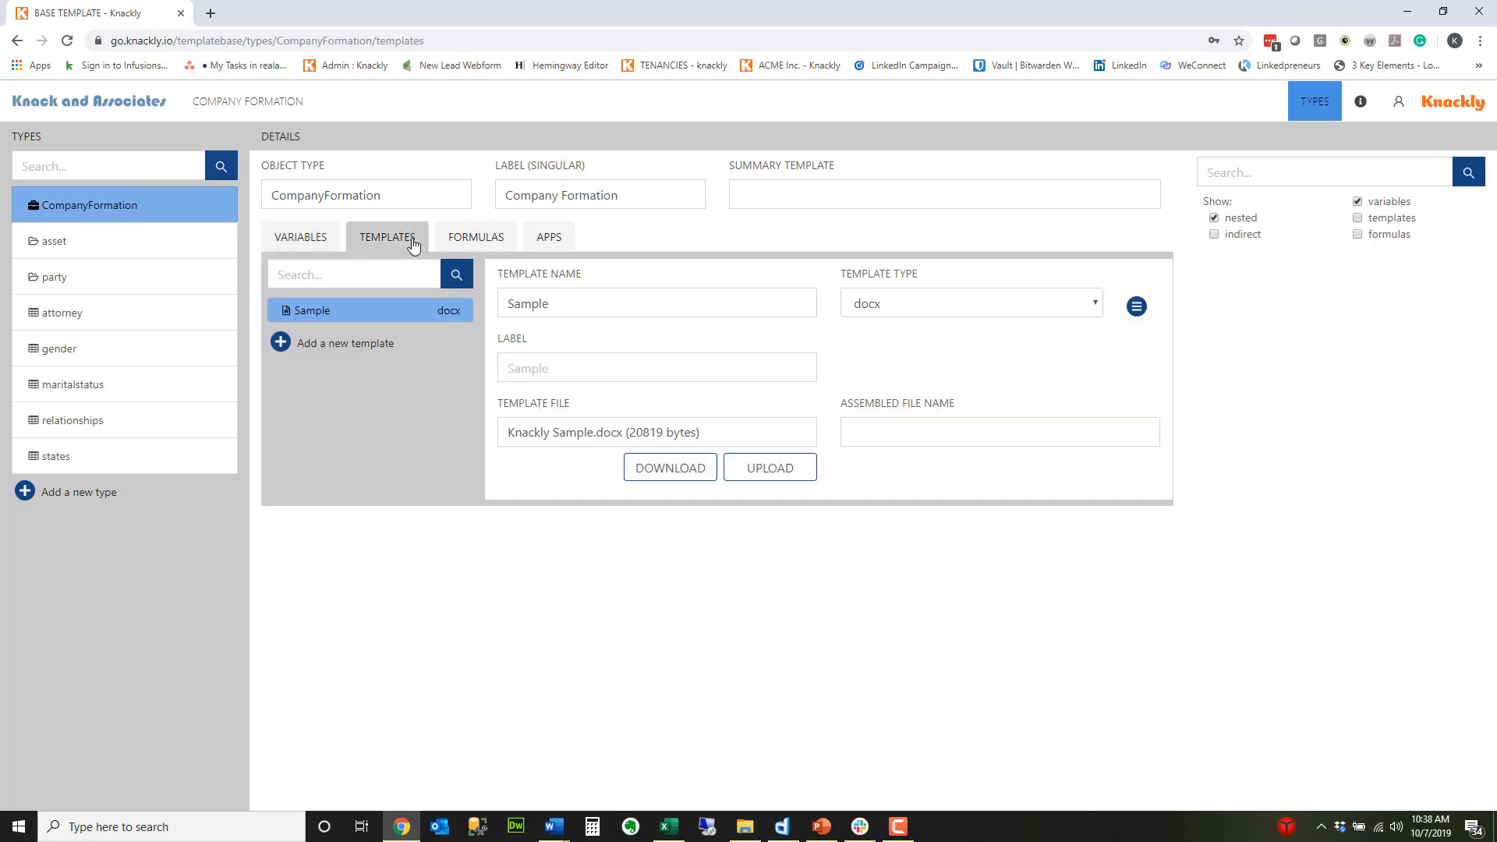
{"action": "left_click", "coordinate": [476, 238]}
{"action": "left_click", "coordinate": [550, 240]}
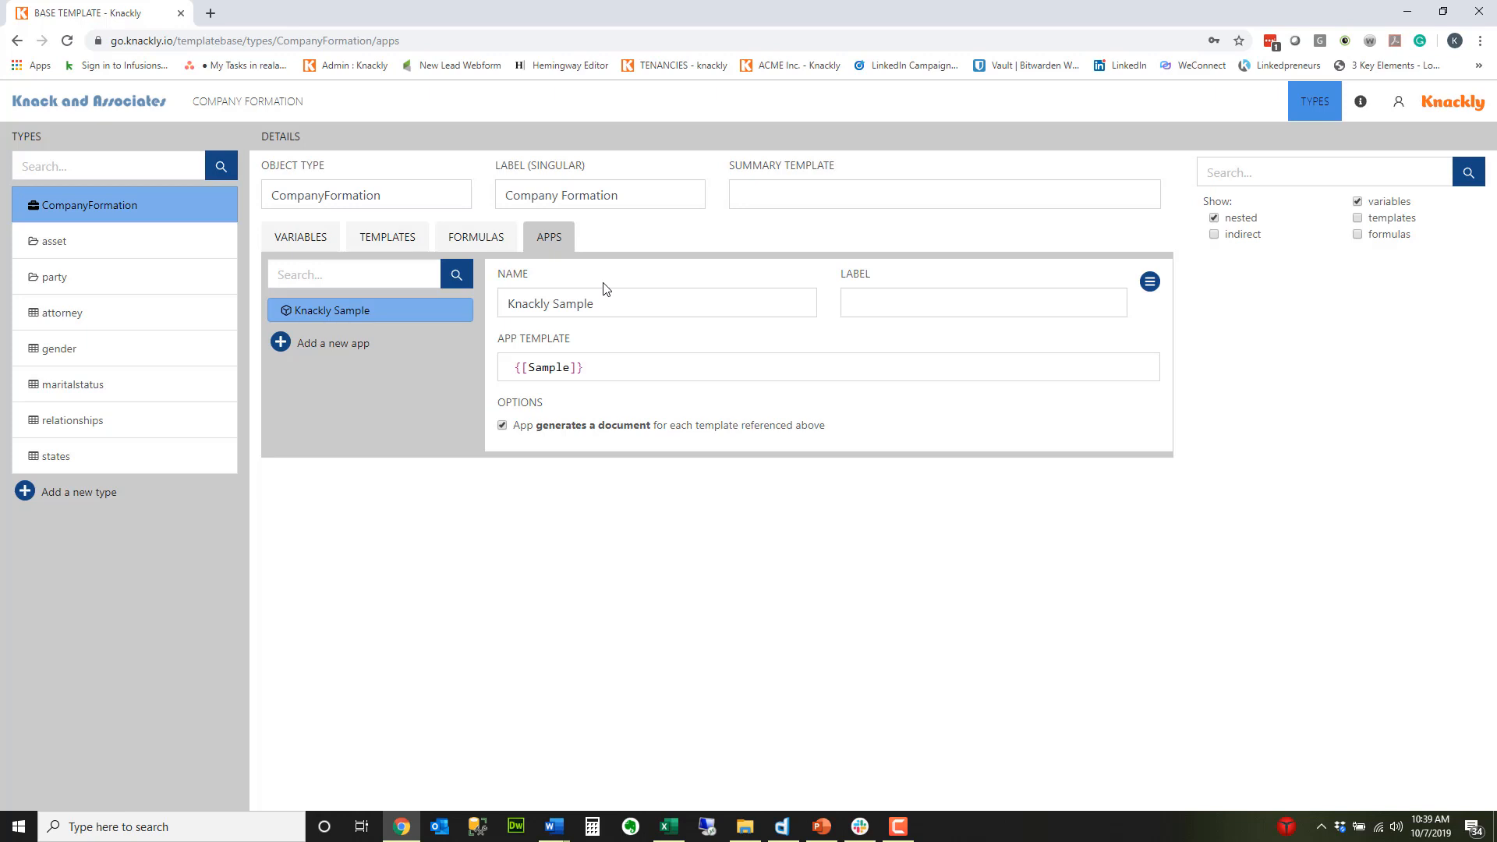
{"action": "left_click", "coordinate": [148, 250]}
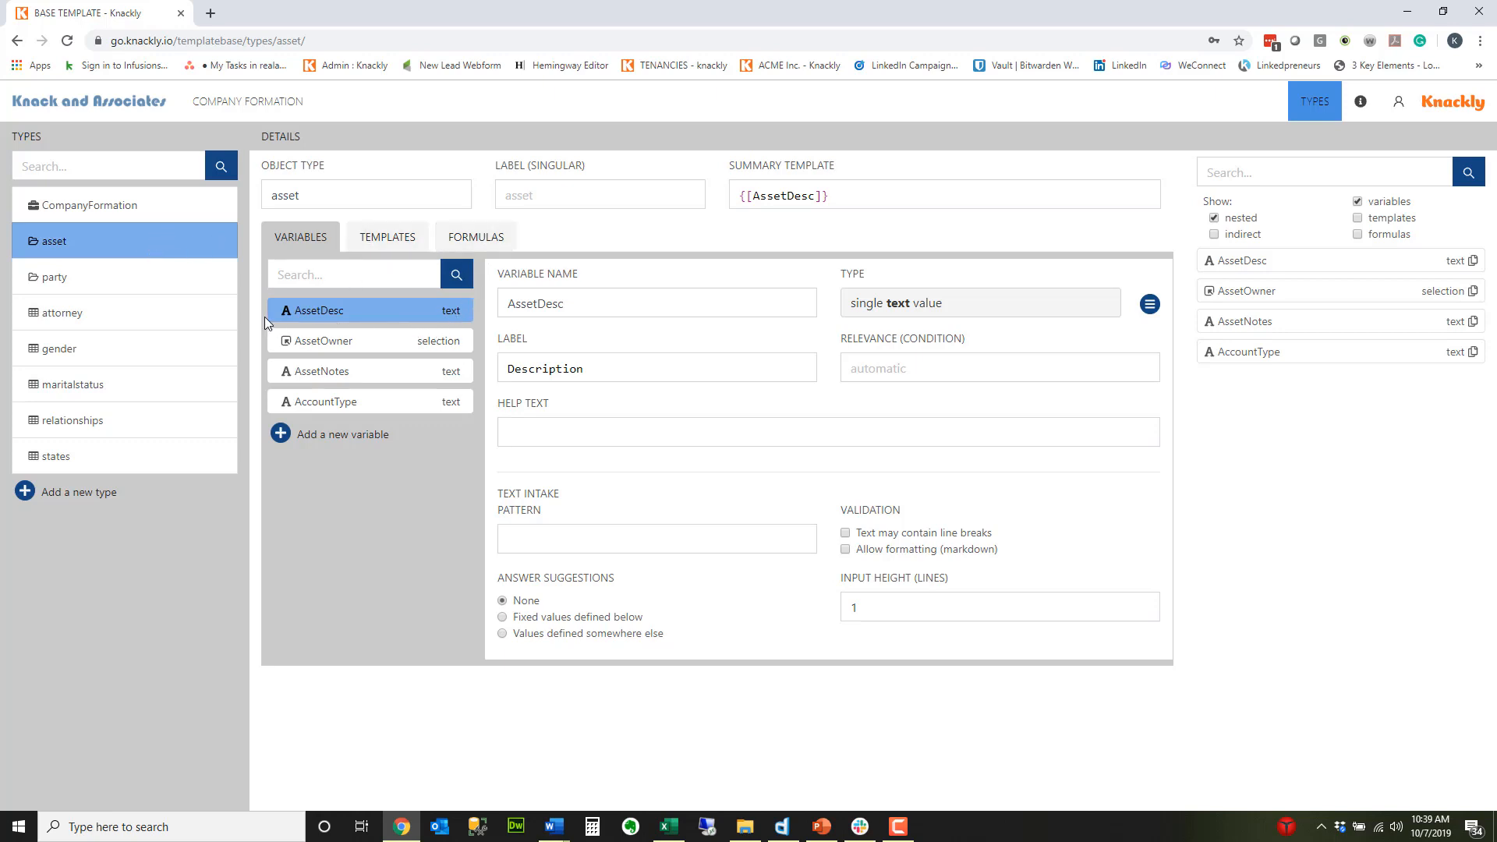
Step: Reorder the party type's variables so that County comes directly after Zip, and save the type
{"action": "left_click", "coordinate": [112, 283]}
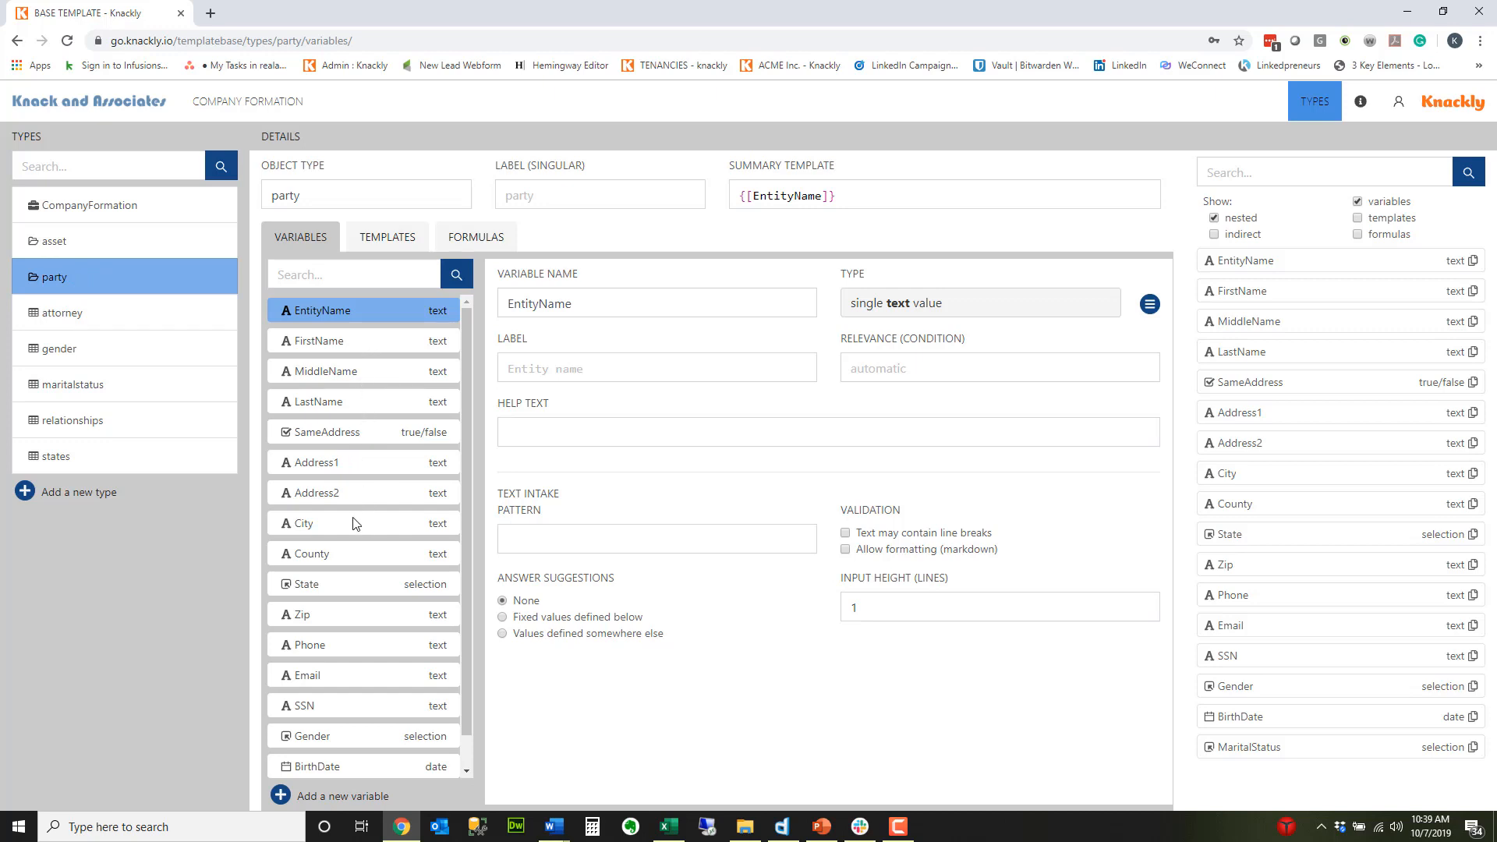
{"action": "scroll", "coordinate": [388, 682], "scroll_direction": "down", "scroll_amount": 2}
{"action": "scroll", "coordinate": [387, 679], "scroll_direction": "up", "scroll_amount": 2}
{"action": "left_click_drag", "start_coordinate": [331, 558], "coordinate": [356, 611]}
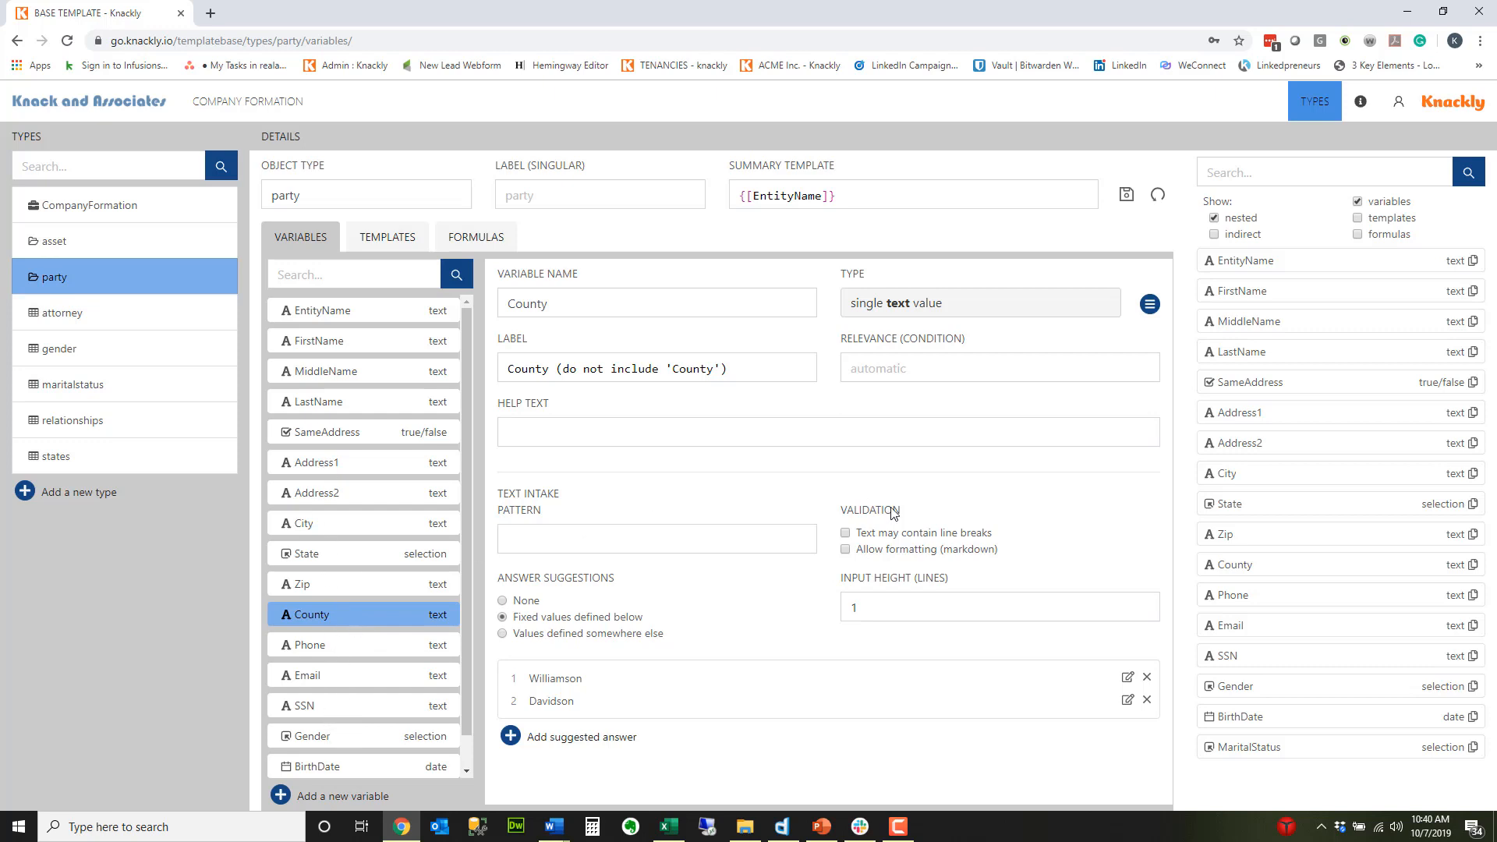
{"action": "left_click", "coordinate": [1126, 195]}
Step: Examine the attorney table, including its option for adding a column, and the states table
{"action": "left_click", "coordinate": [90, 317]}
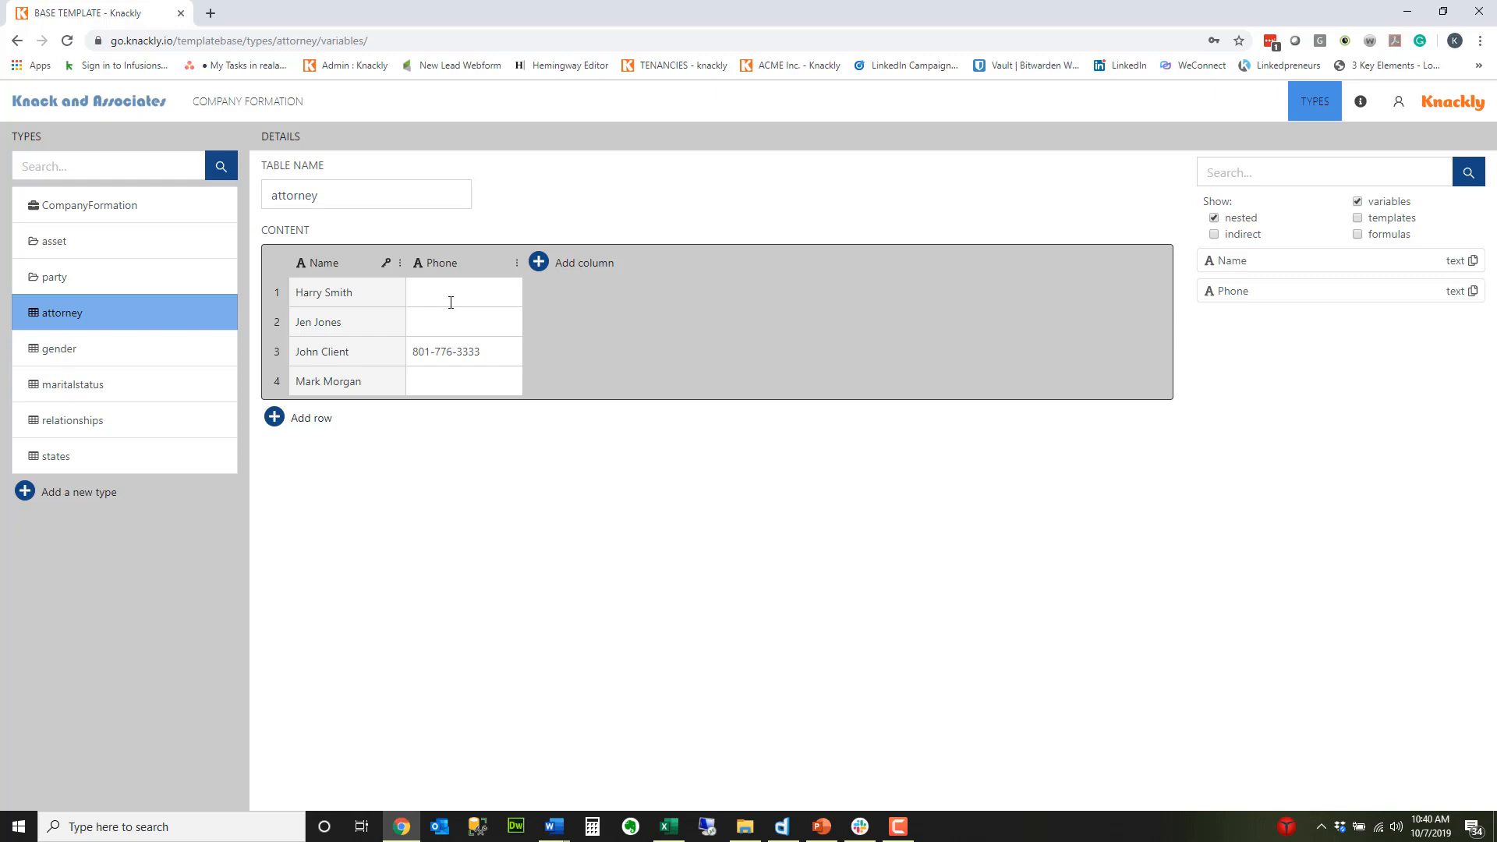
{"action": "left_click", "coordinate": [540, 262]}
{"action": "left_click", "coordinate": [774, 322]}
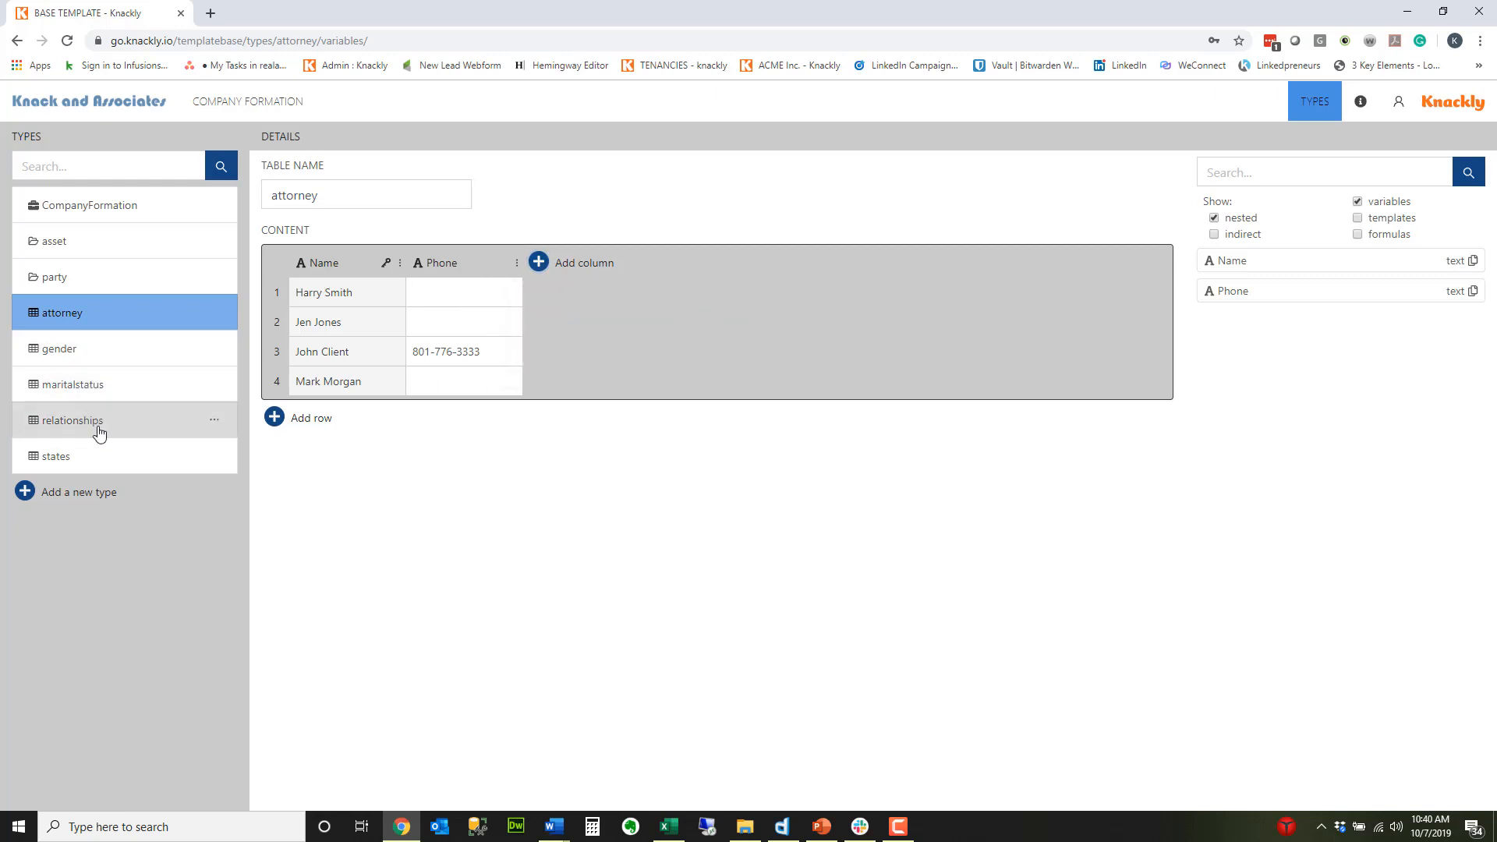
{"action": "left_click", "coordinate": [104, 458]}
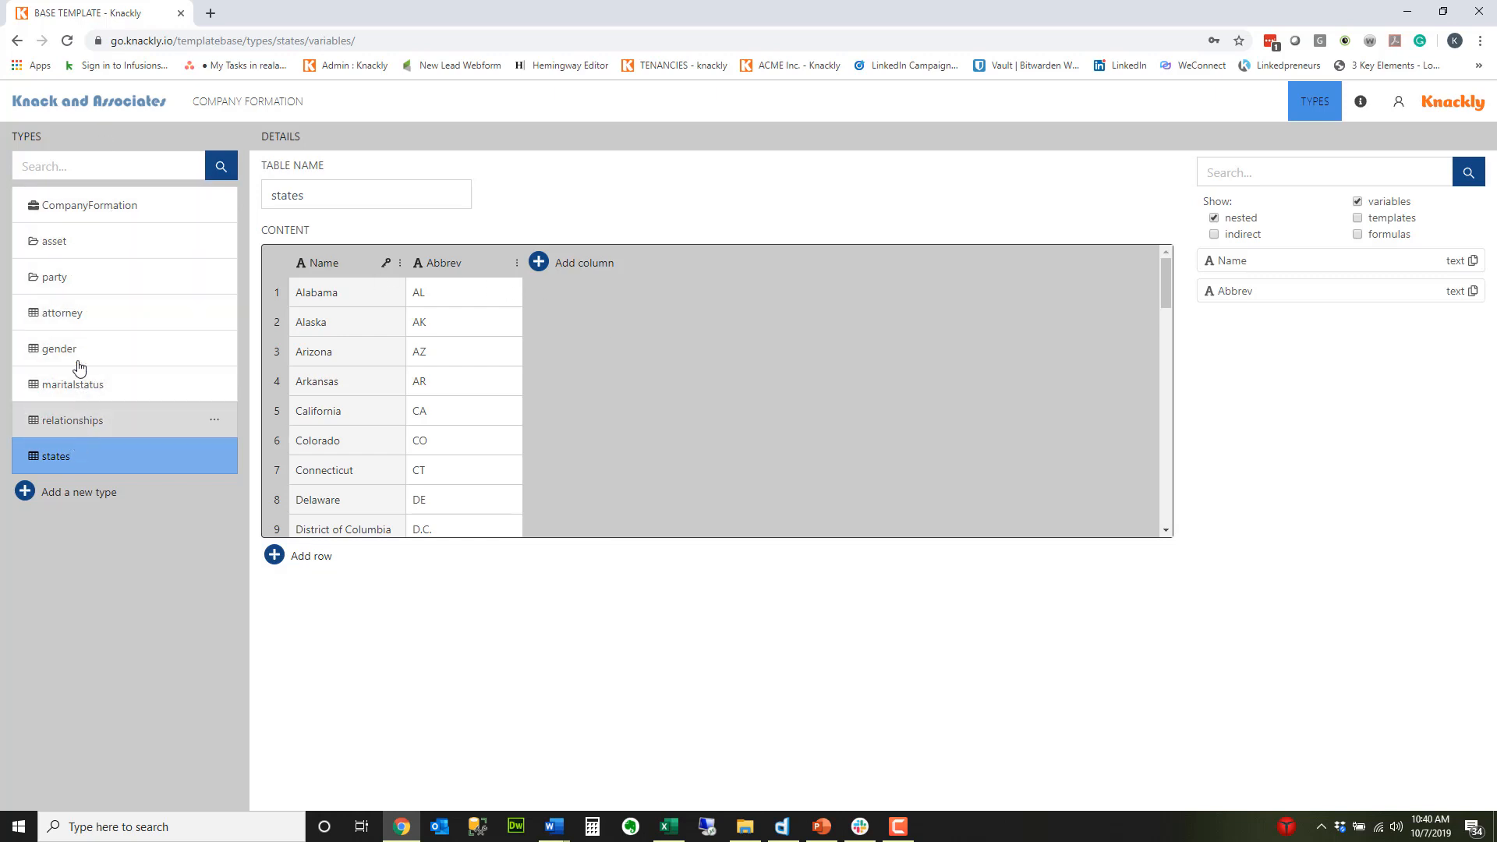
Step: Add a single object variable of type party named Client to the CompanyFormation type
{"action": "left_click", "coordinate": [84, 218]}
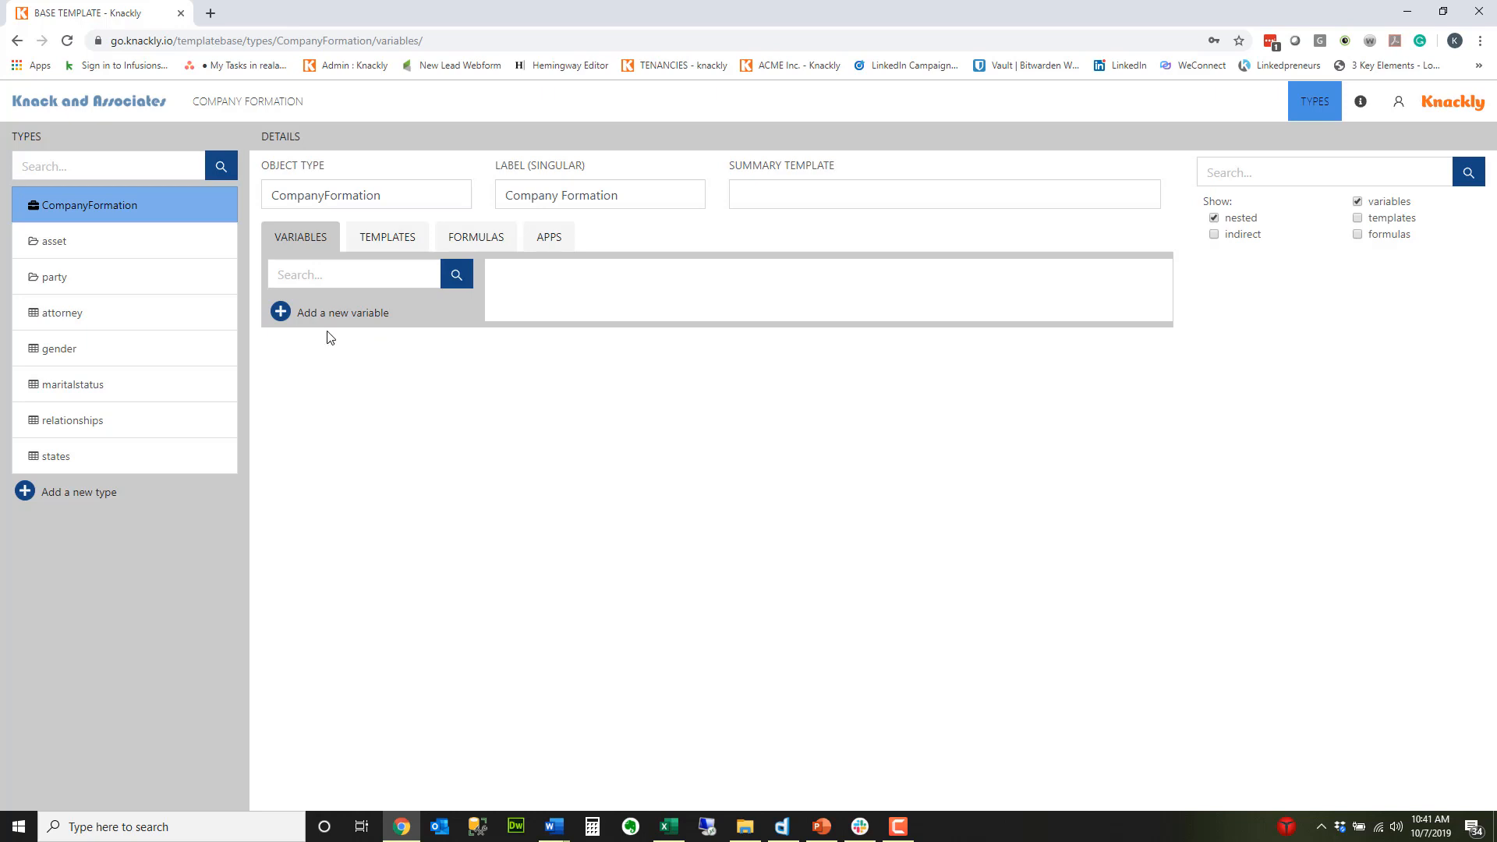
{"action": "left_click", "coordinate": [281, 313]}
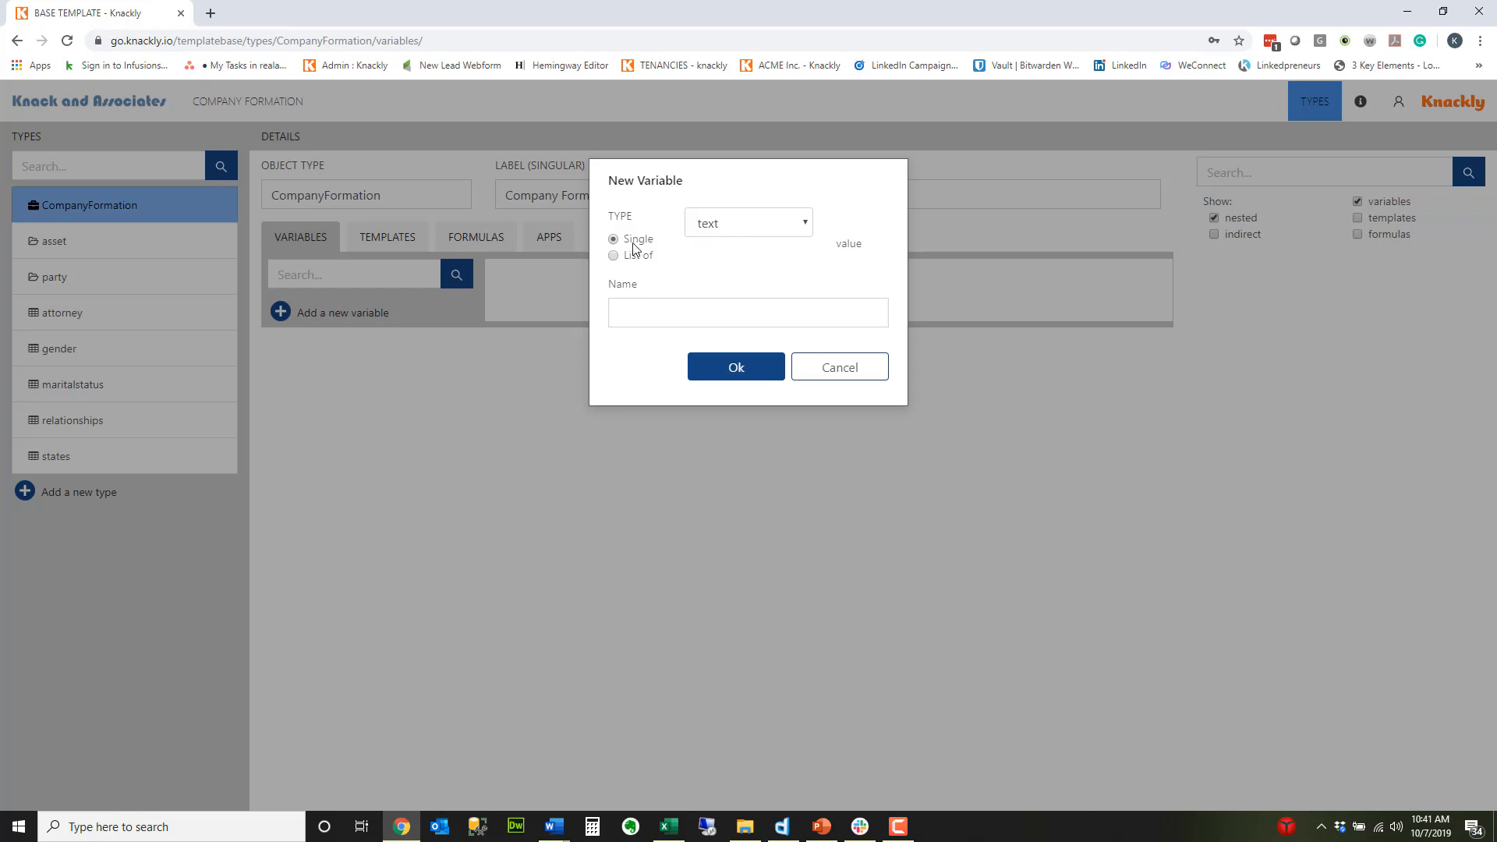
{"action": "left_click", "coordinate": [757, 231]}
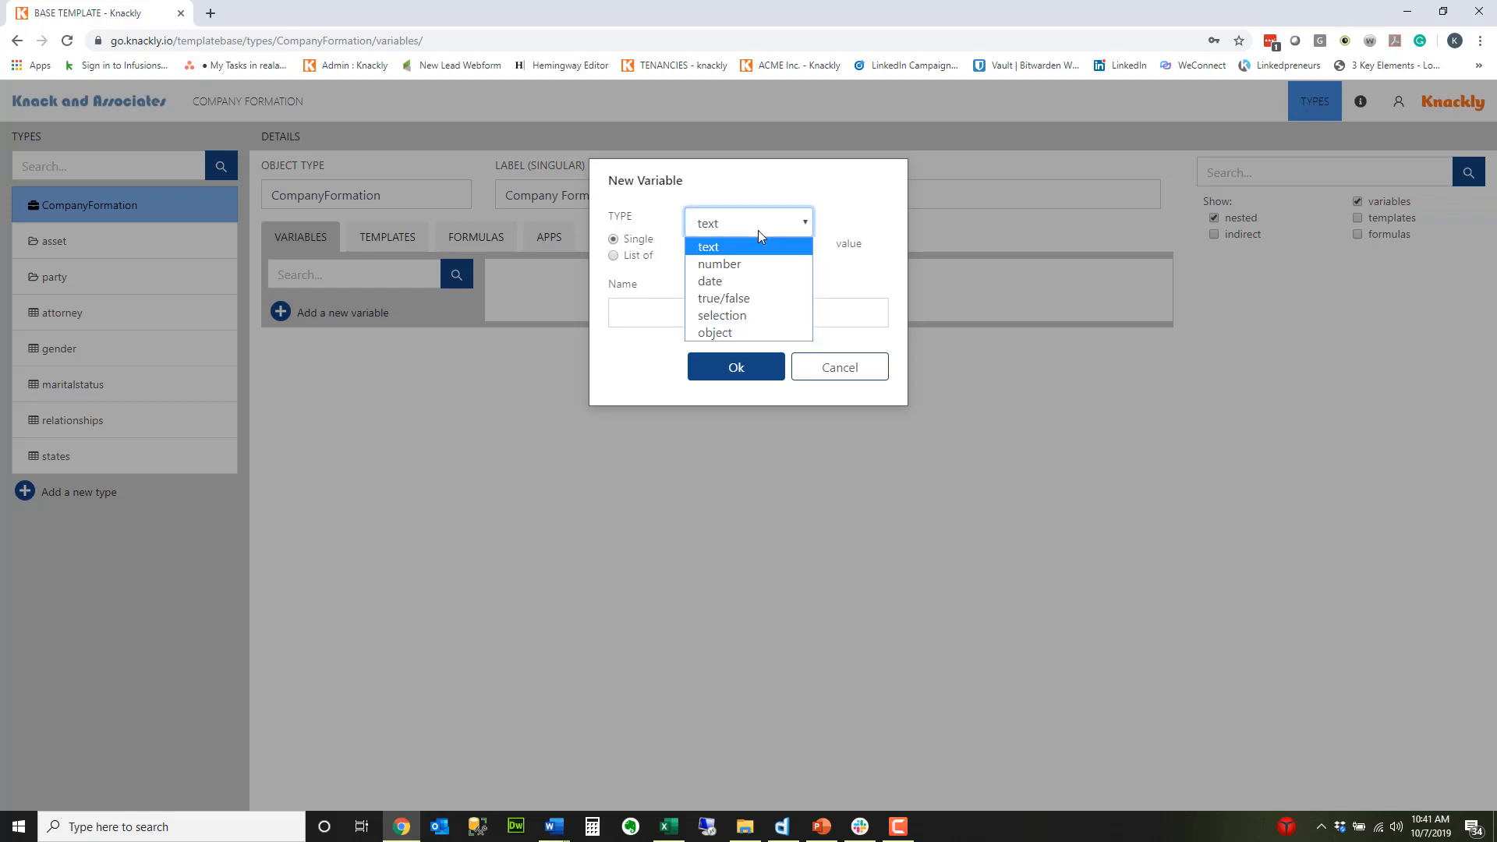
{"action": "left_click", "coordinate": [747, 342]}
{"action": "left_click", "coordinate": [681, 313]}
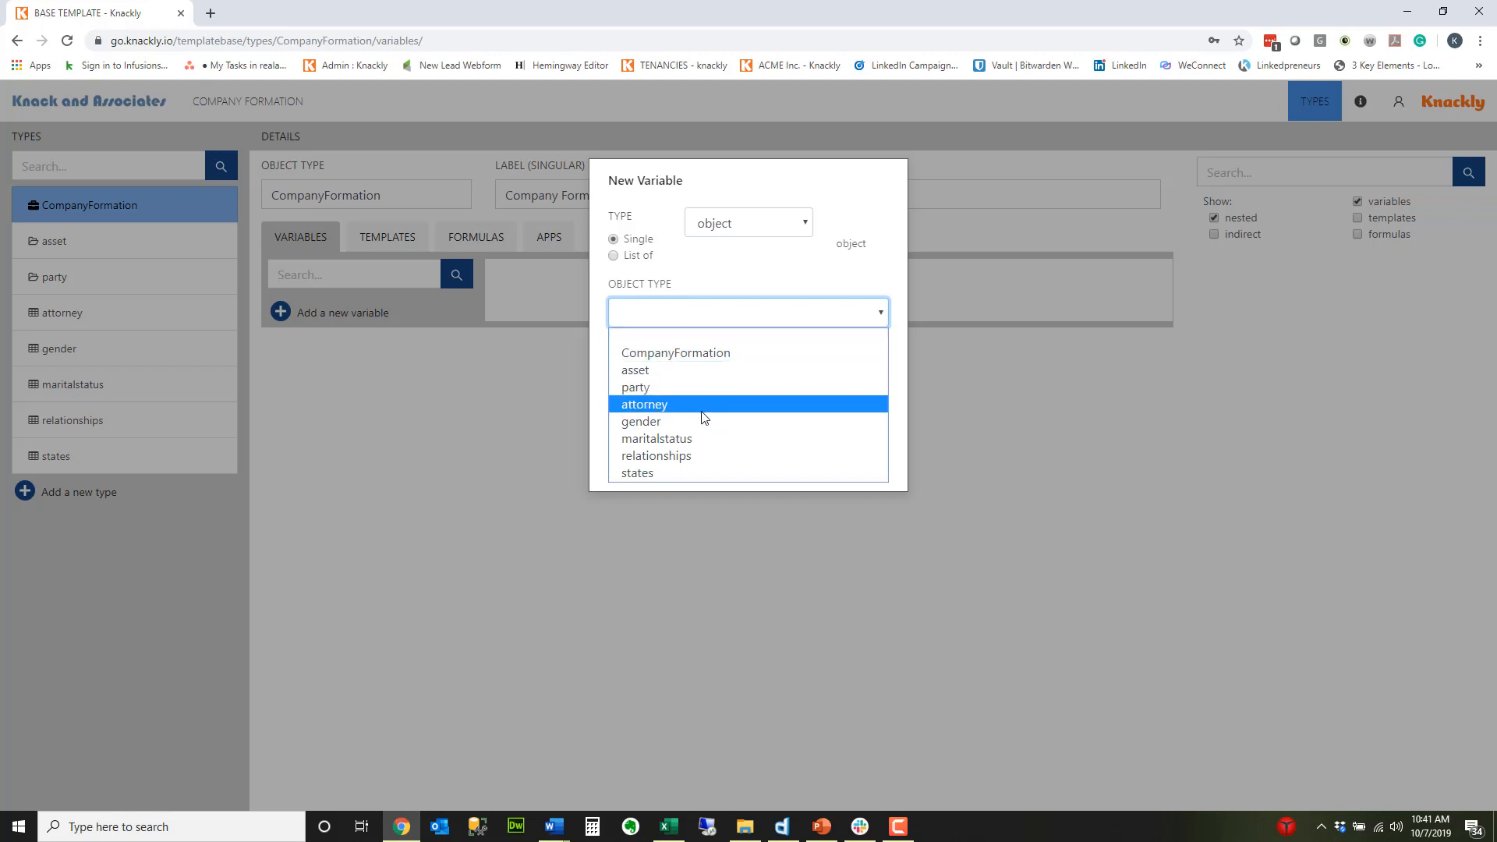
{"action": "left_click", "coordinate": [698, 387]}
{"action": "left_click", "coordinate": [680, 373]}
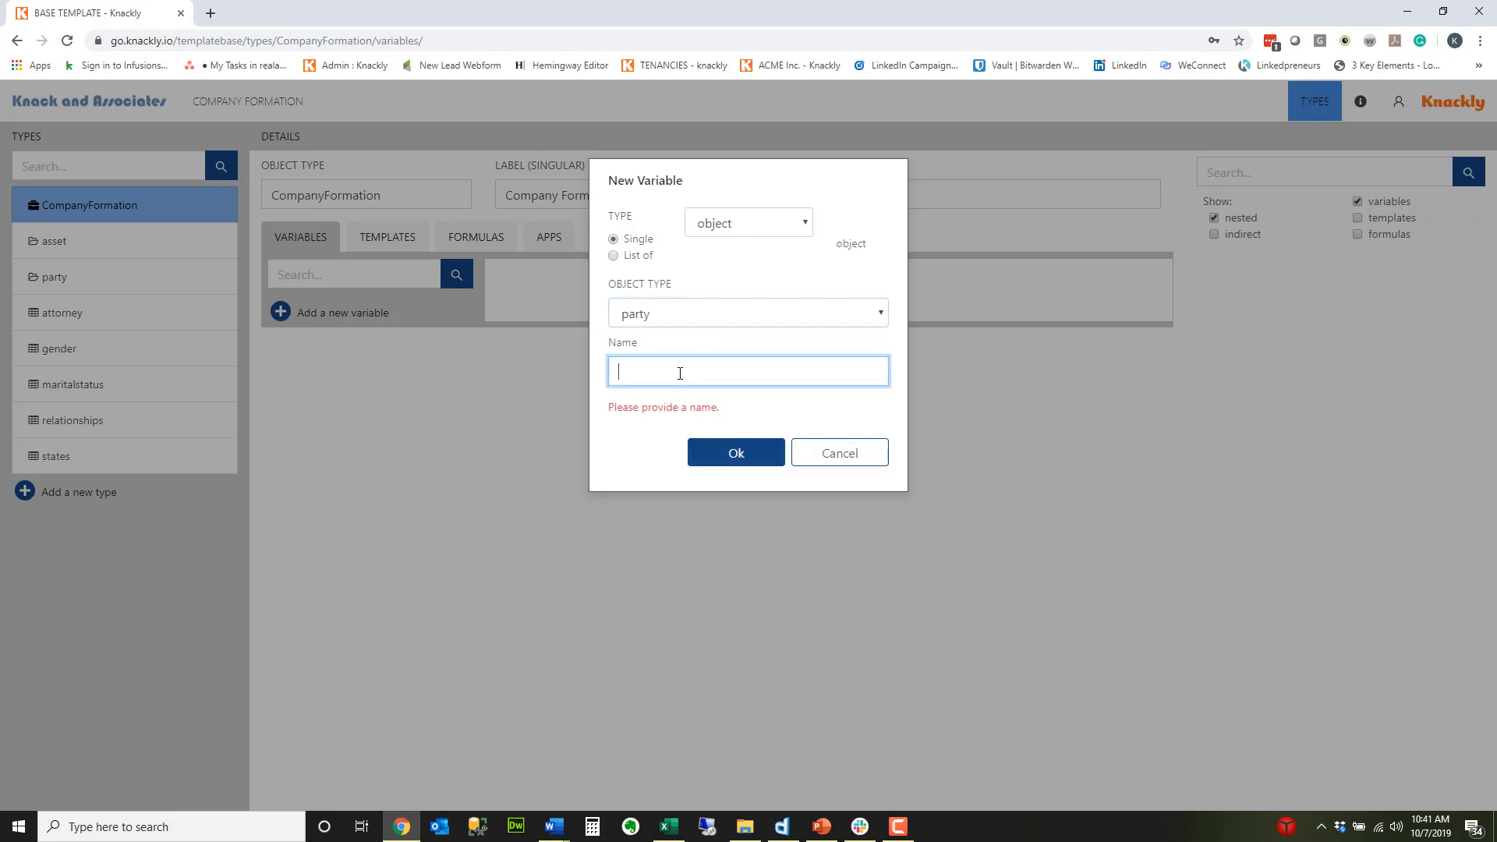
{"action": "type", "text": "Client"}
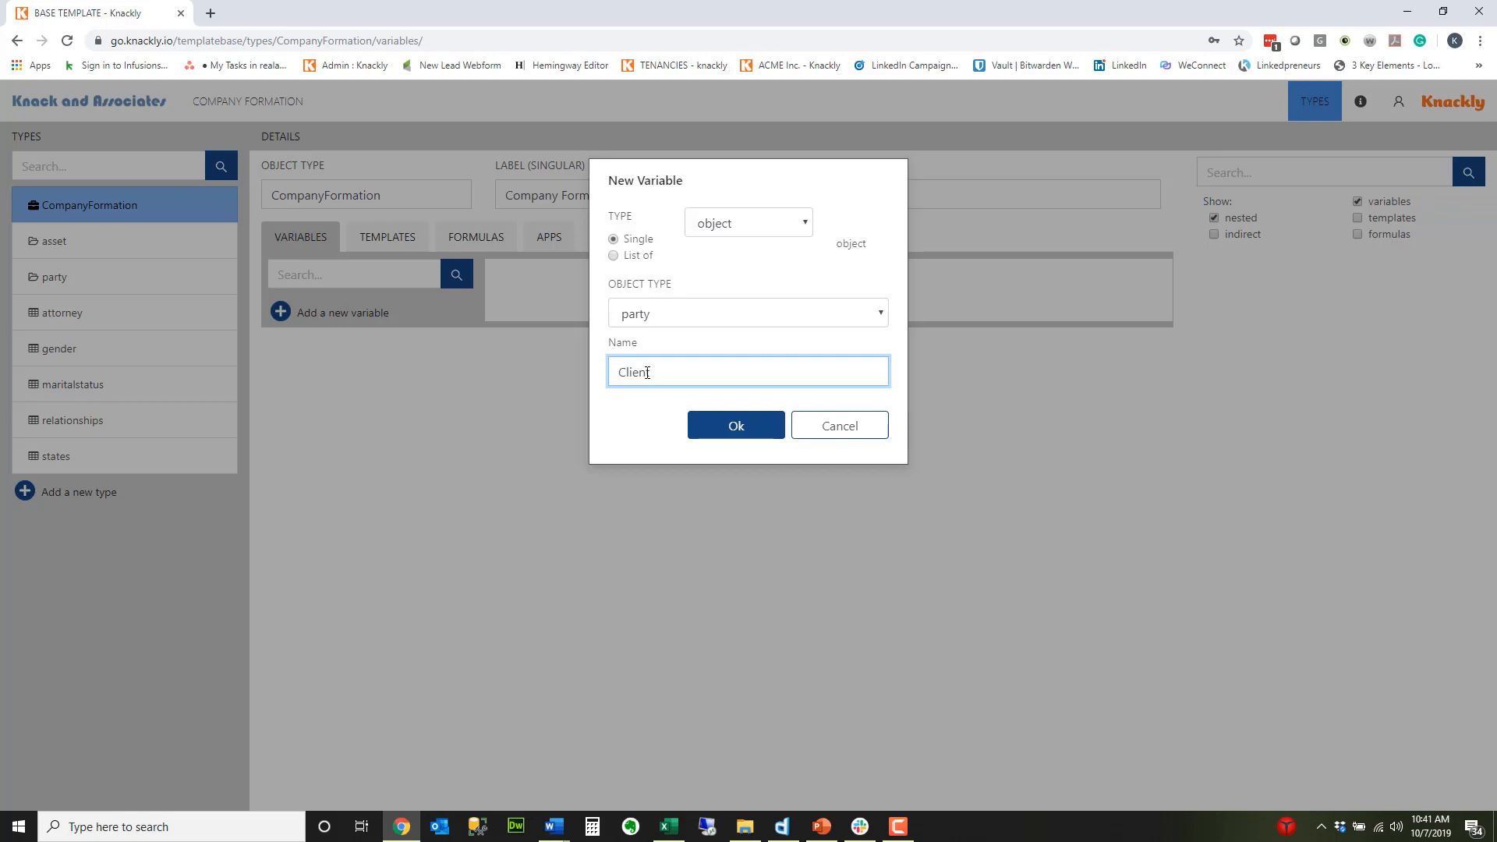
{"action": "left_click", "coordinate": [737, 427]}
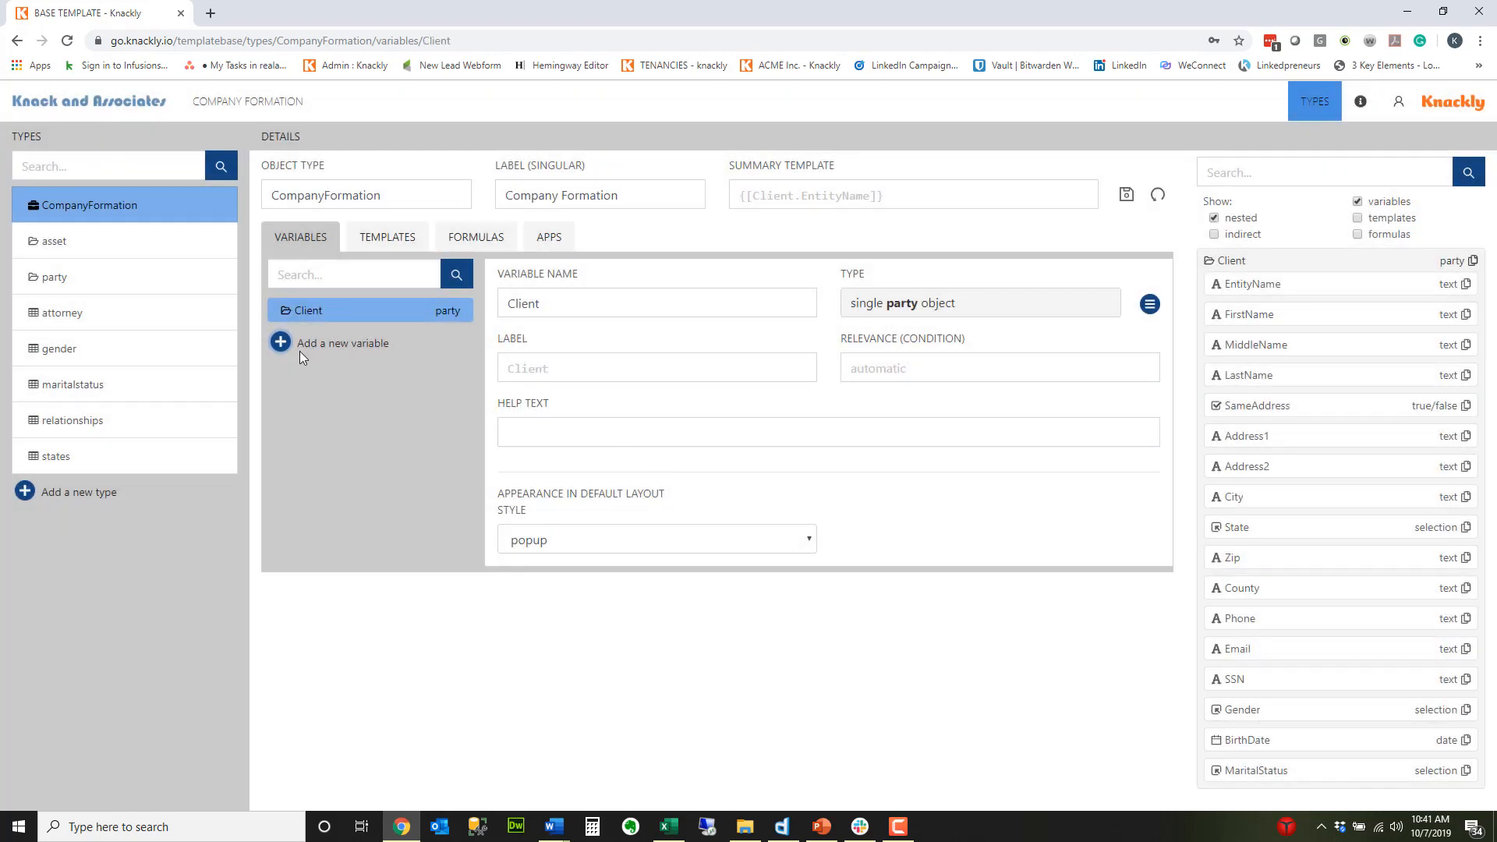
Step: Add a single object variable of type party named Spouse to the CompanyFormation type
{"action": "left_click", "coordinate": [281, 344]}
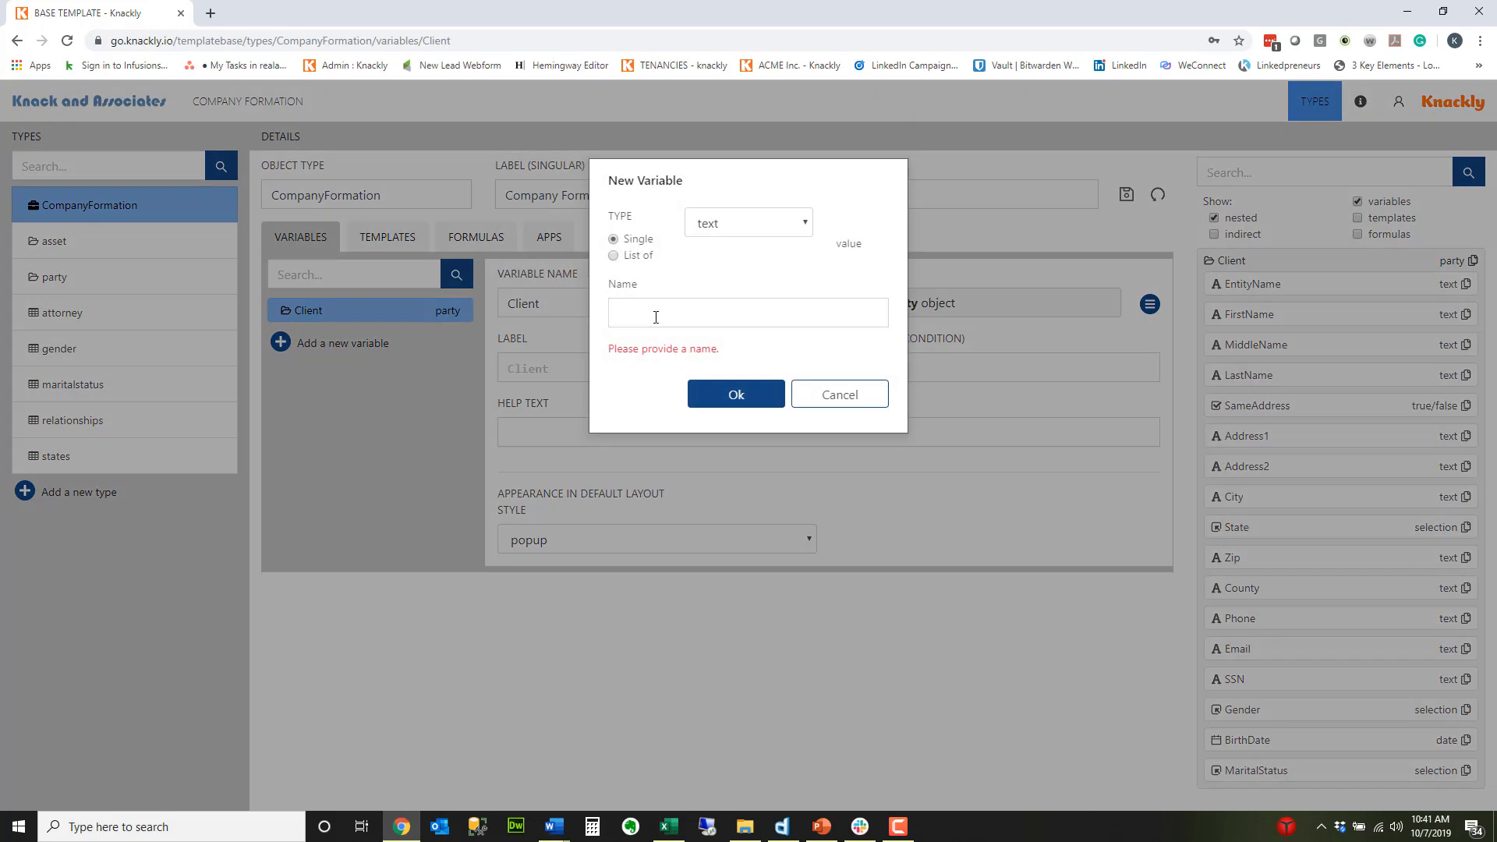
{"action": "left_click", "coordinate": [718, 228]}
{"action": "left_click", "coordinate": [706, 329]}
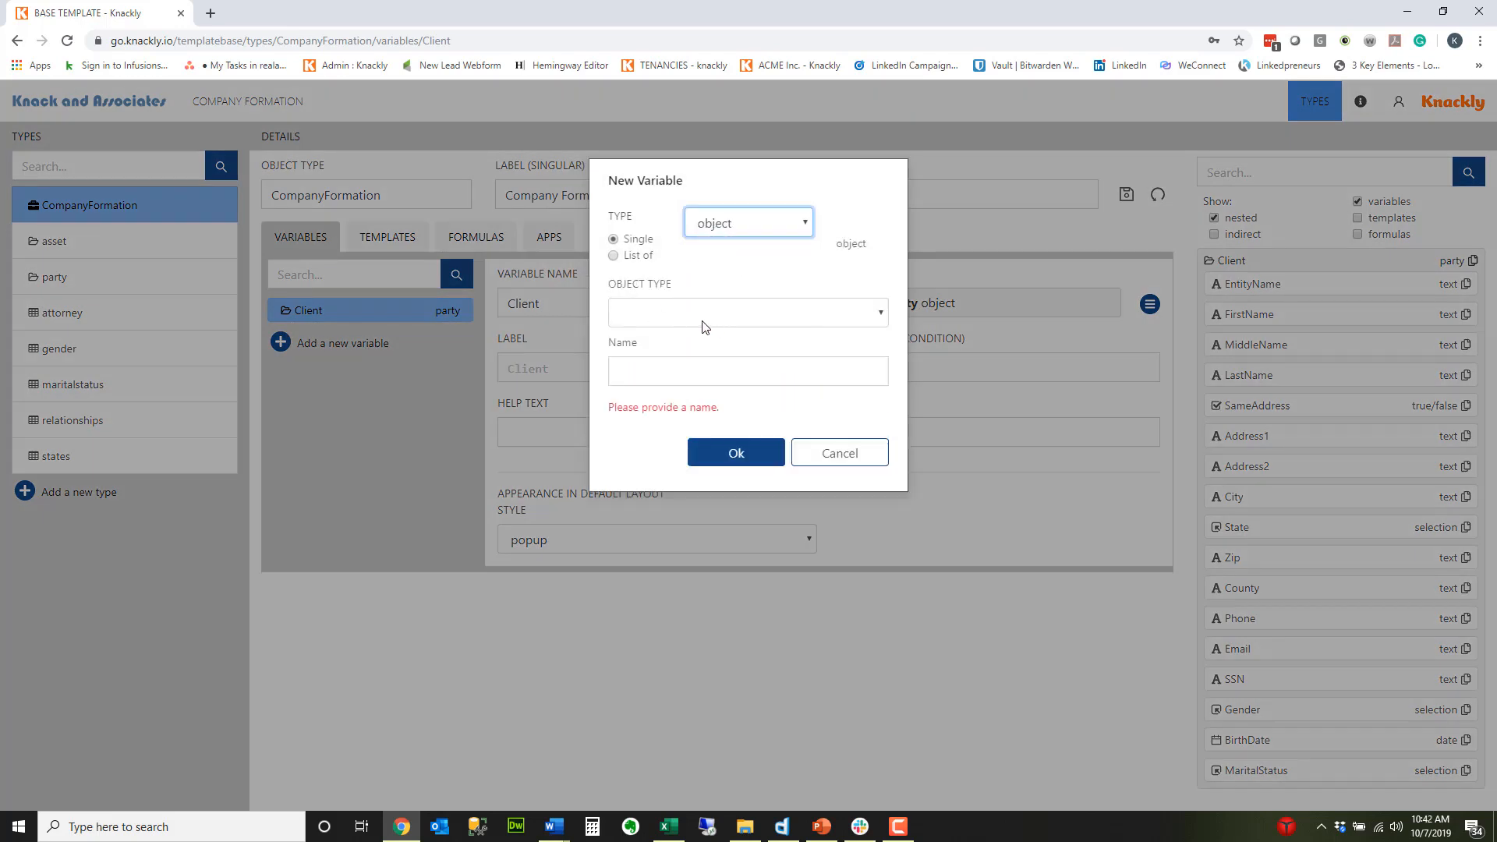
{"action": "left_click", "coordinate": [668, 321]}
{"action": "left_click", "coordinate": [659, 387]}
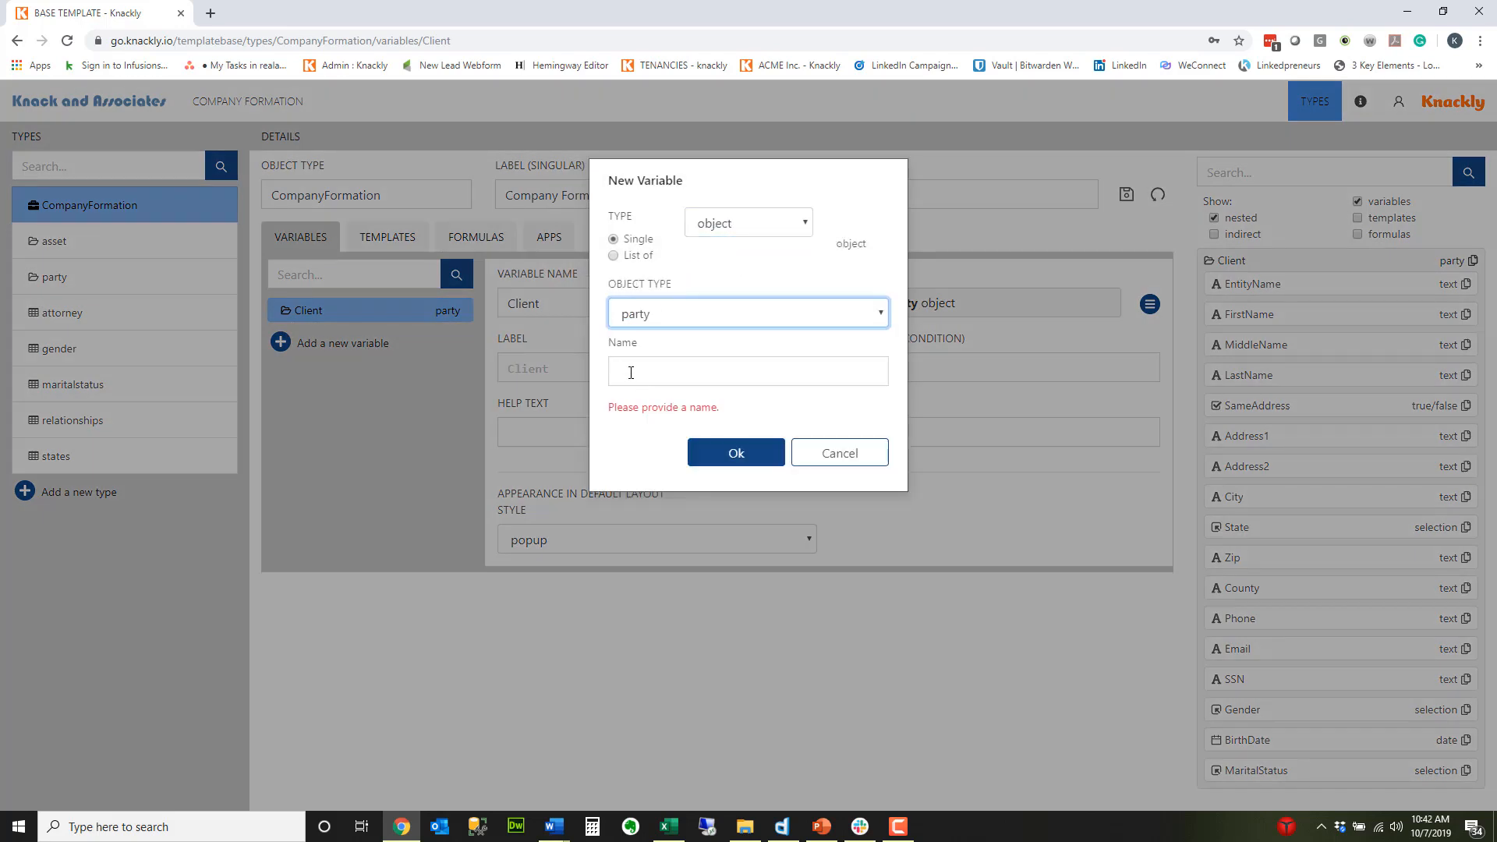
{"action": "left_click", "coordinate": [631, 373]}
{"action": "type", "text": "Spouse"}
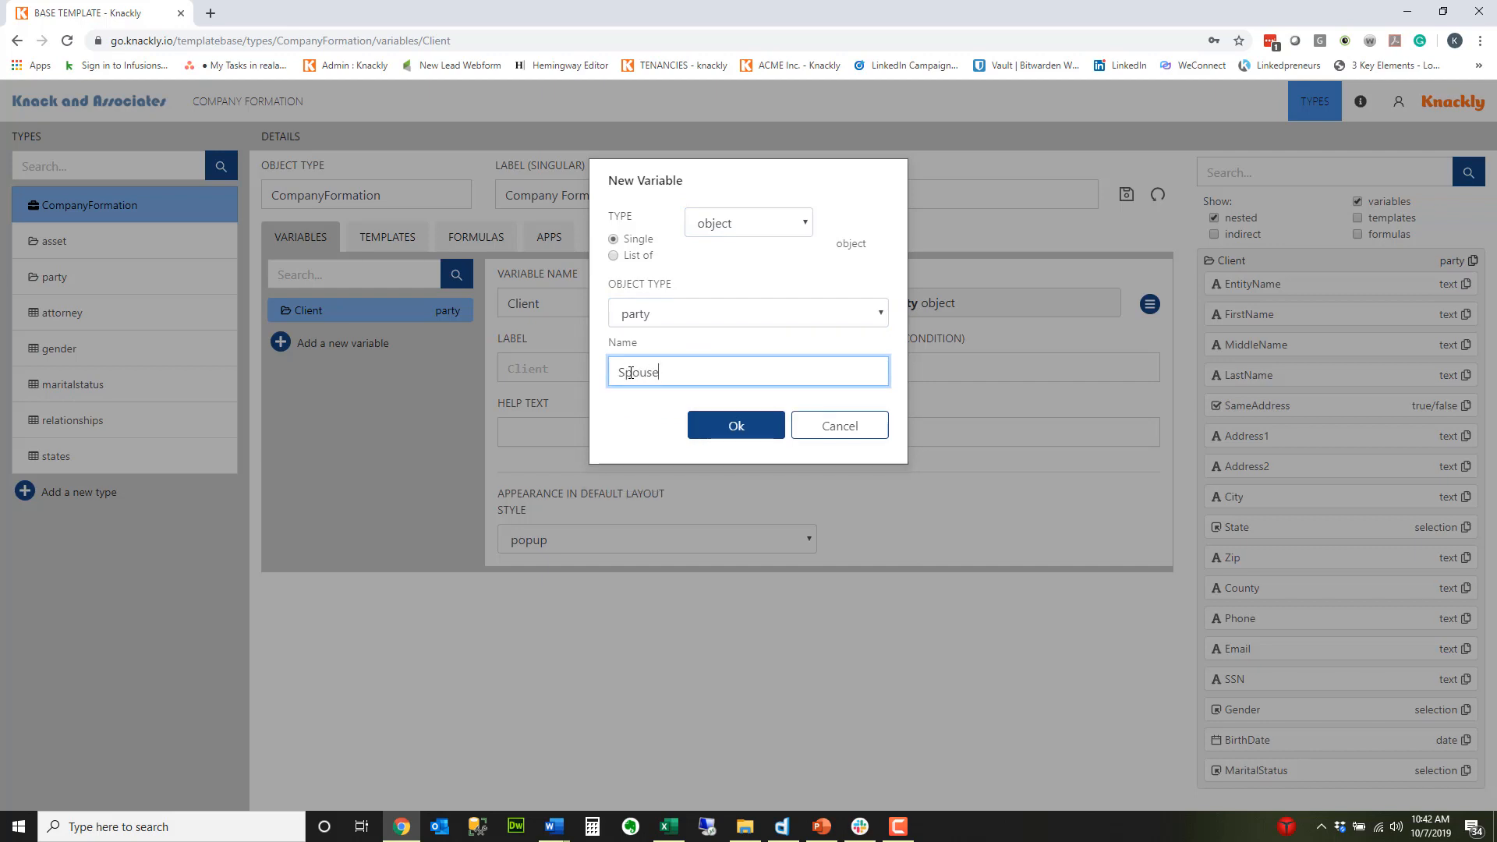
{"action": "left_click", "coordinate": [735, 425]}
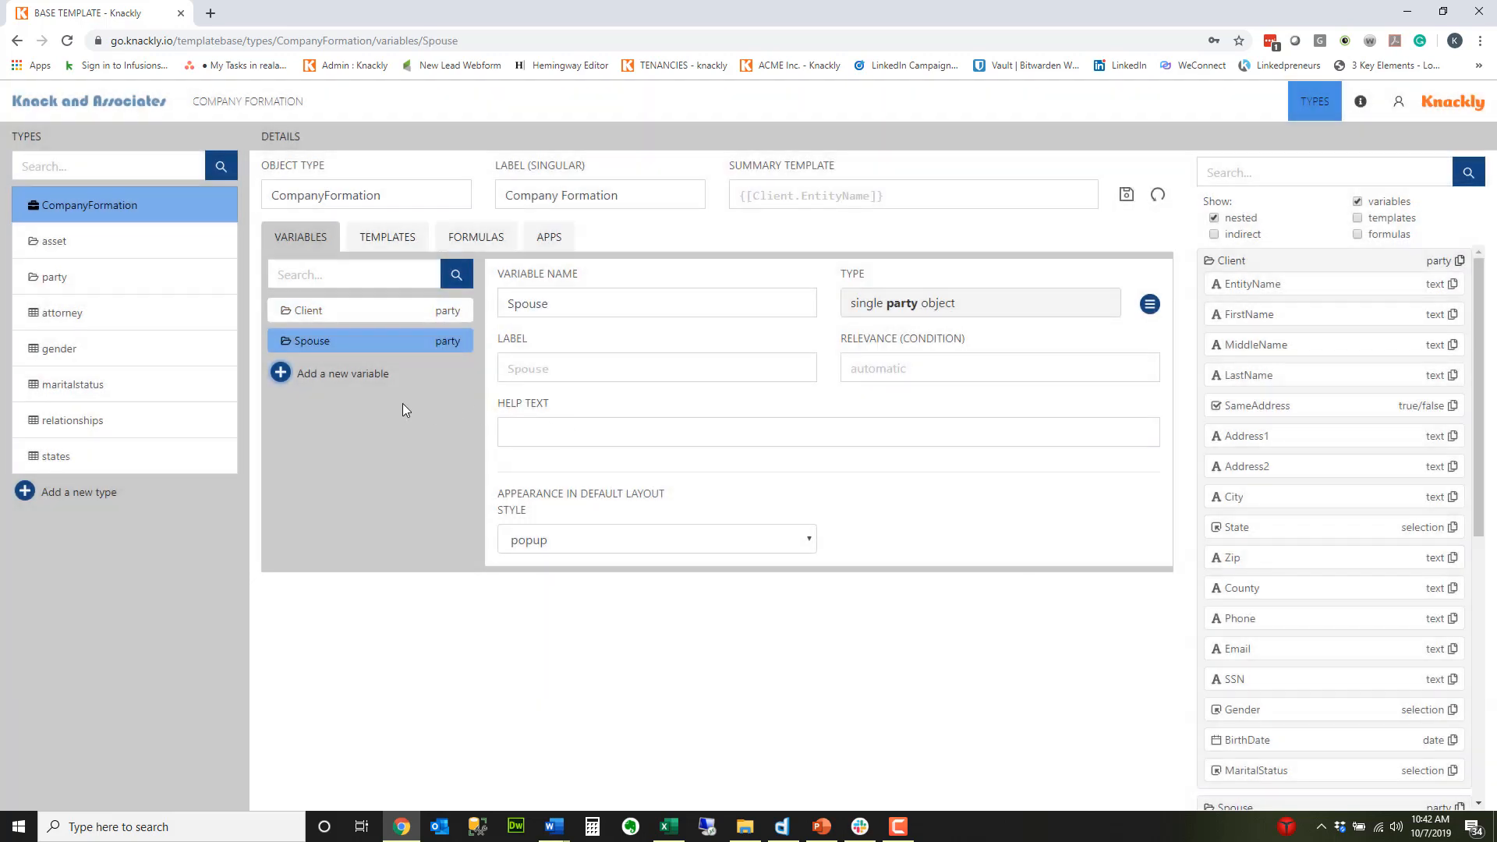
Step: Add a variable named Children to the CompanyFormation type as a list of party objects
{"action": "left_click", "coordinate": [345, 376]}
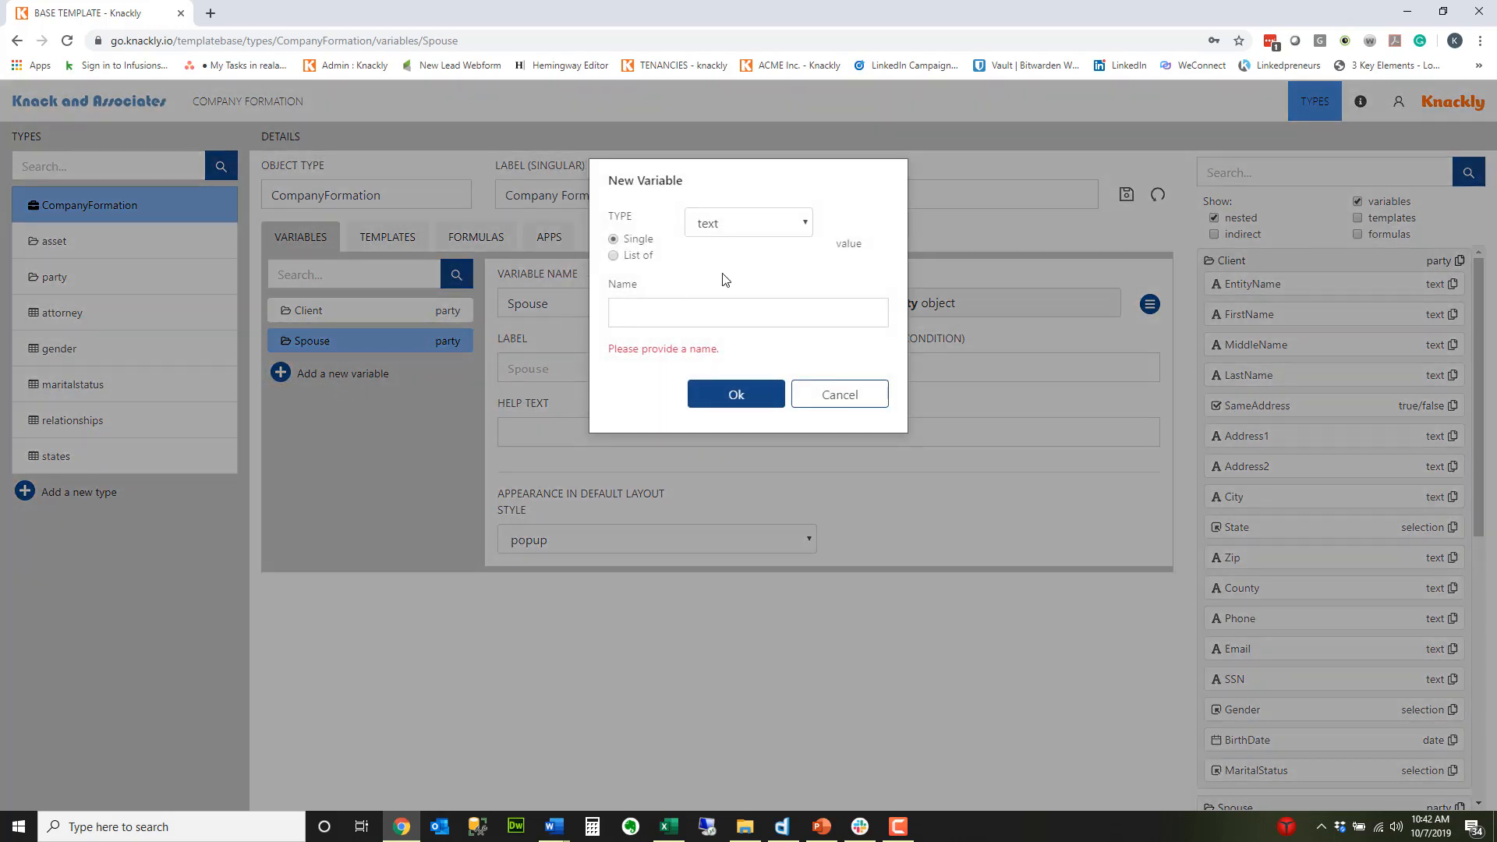
{"action": "left_click", "coordinate": [614, 255]}
{"action": "left_click", "coordinate": [760, 228]}
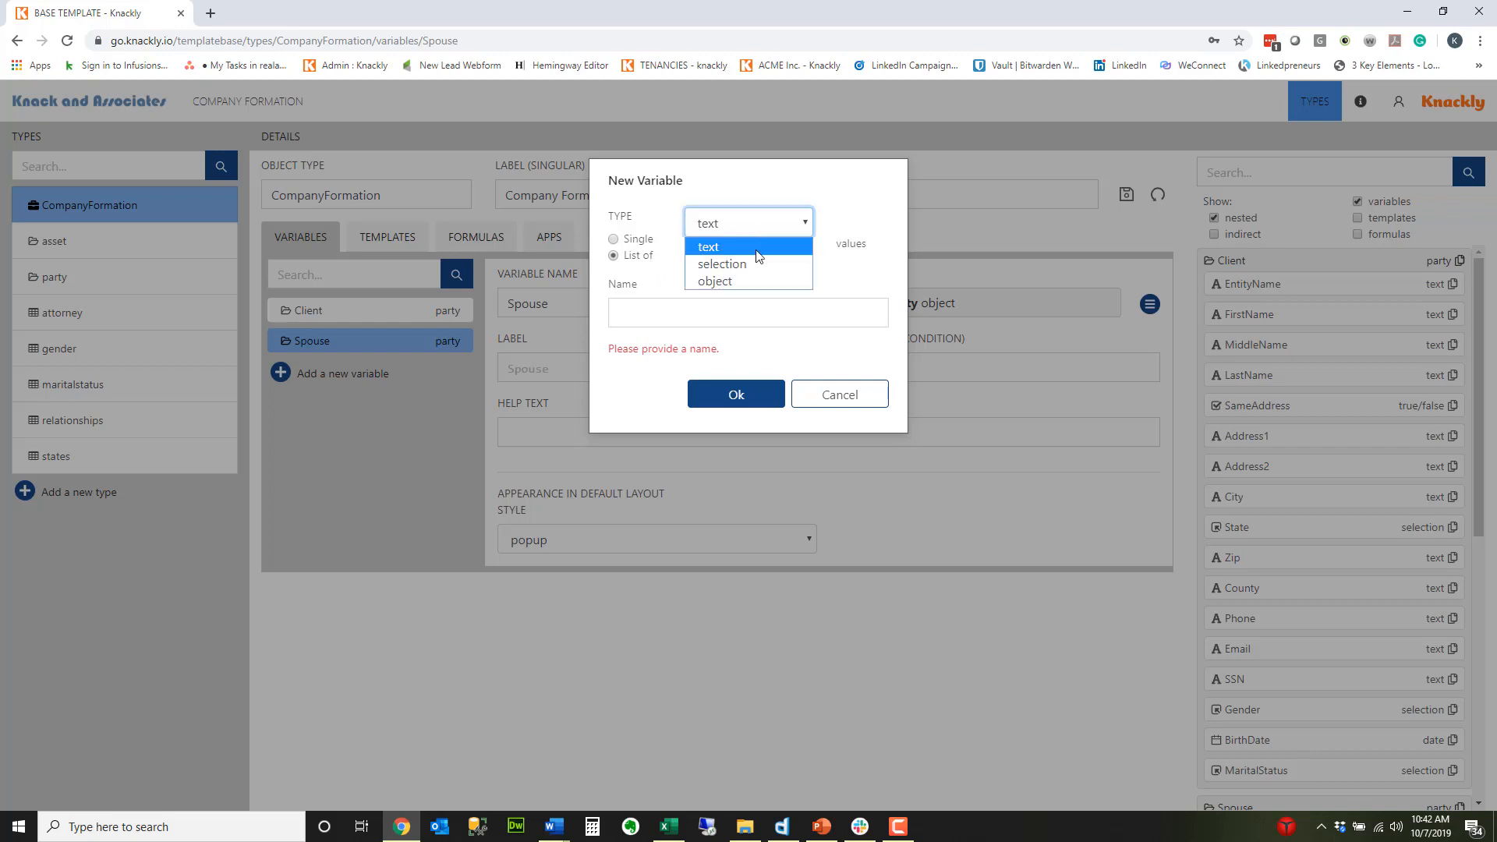
{"action": "left_click", "coordinate": [748, 283]}
{"action": "left_click", "coordinate": [688, 316]}
{"action": "left_click", "coordinate": [680, 386]}
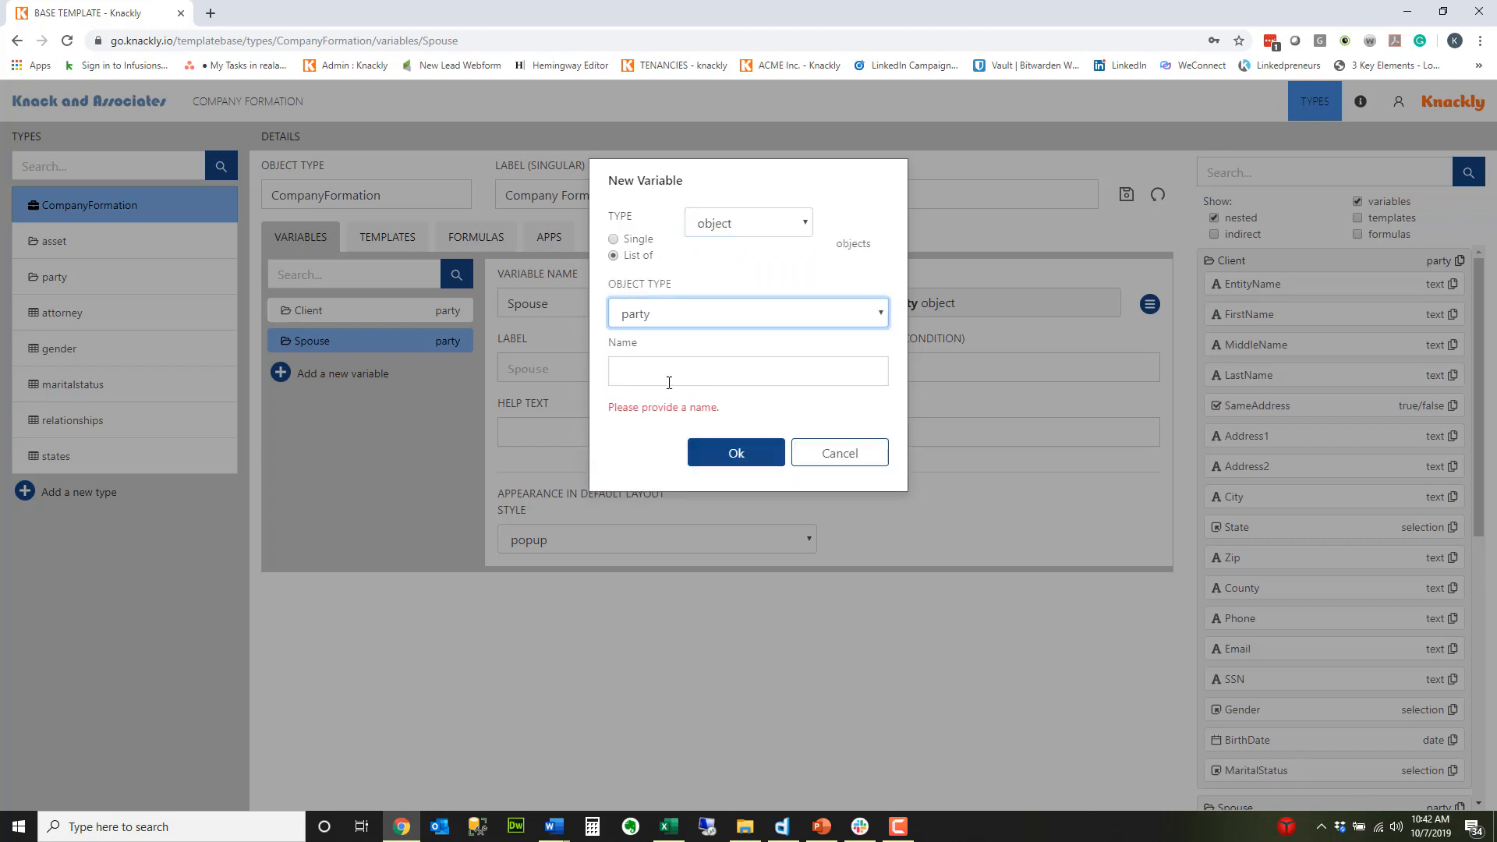
{"action": "left_click", "coordinate": [650, 364]}
{"action": "type", "text": "Ch"}
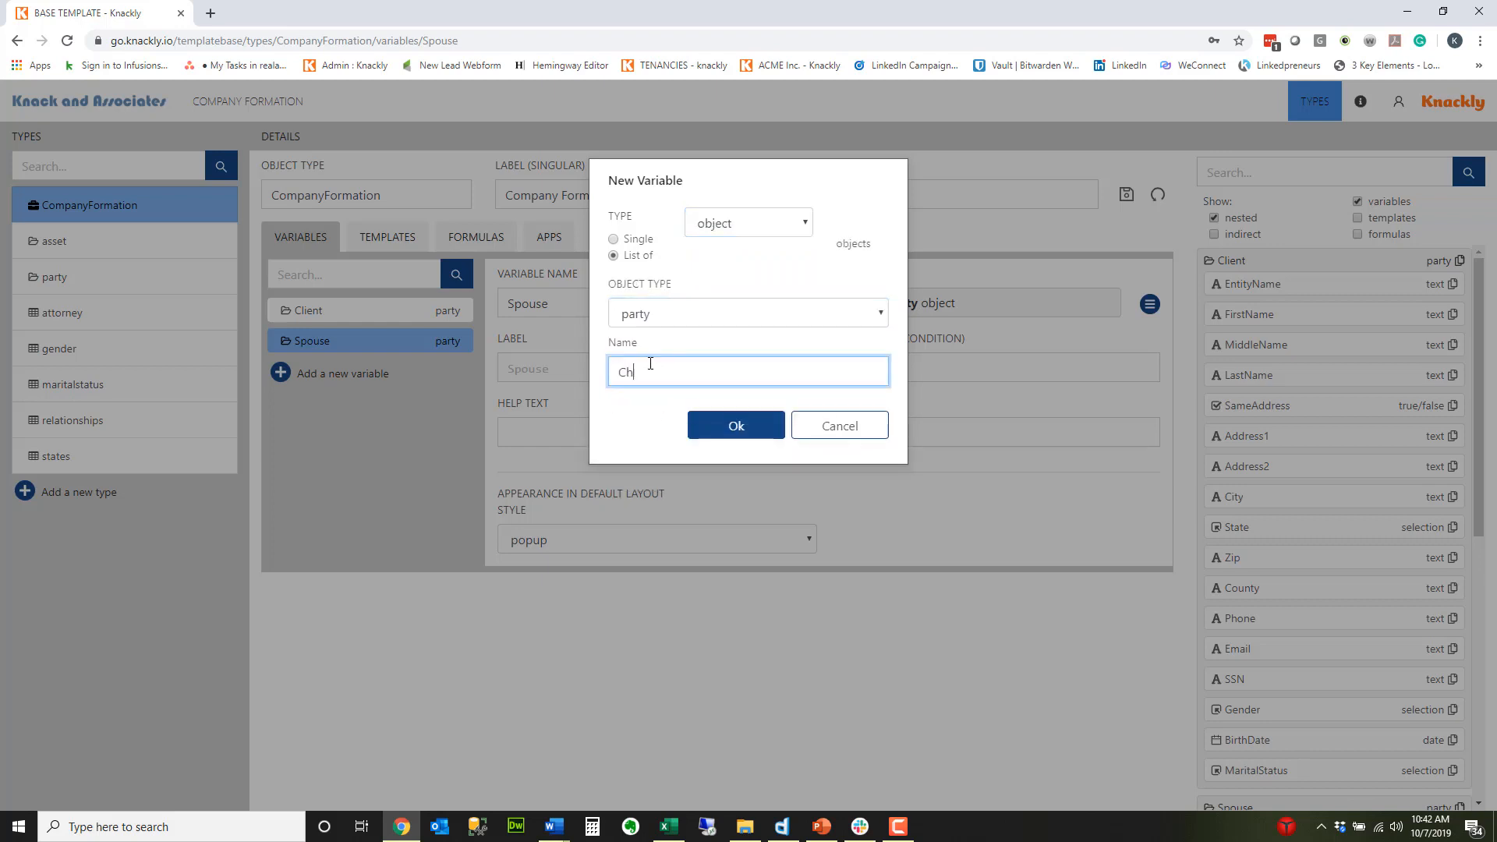
{"action": "type", "text": "ildren"}
{"action": "left_click", "coordinate": [729, 427]}
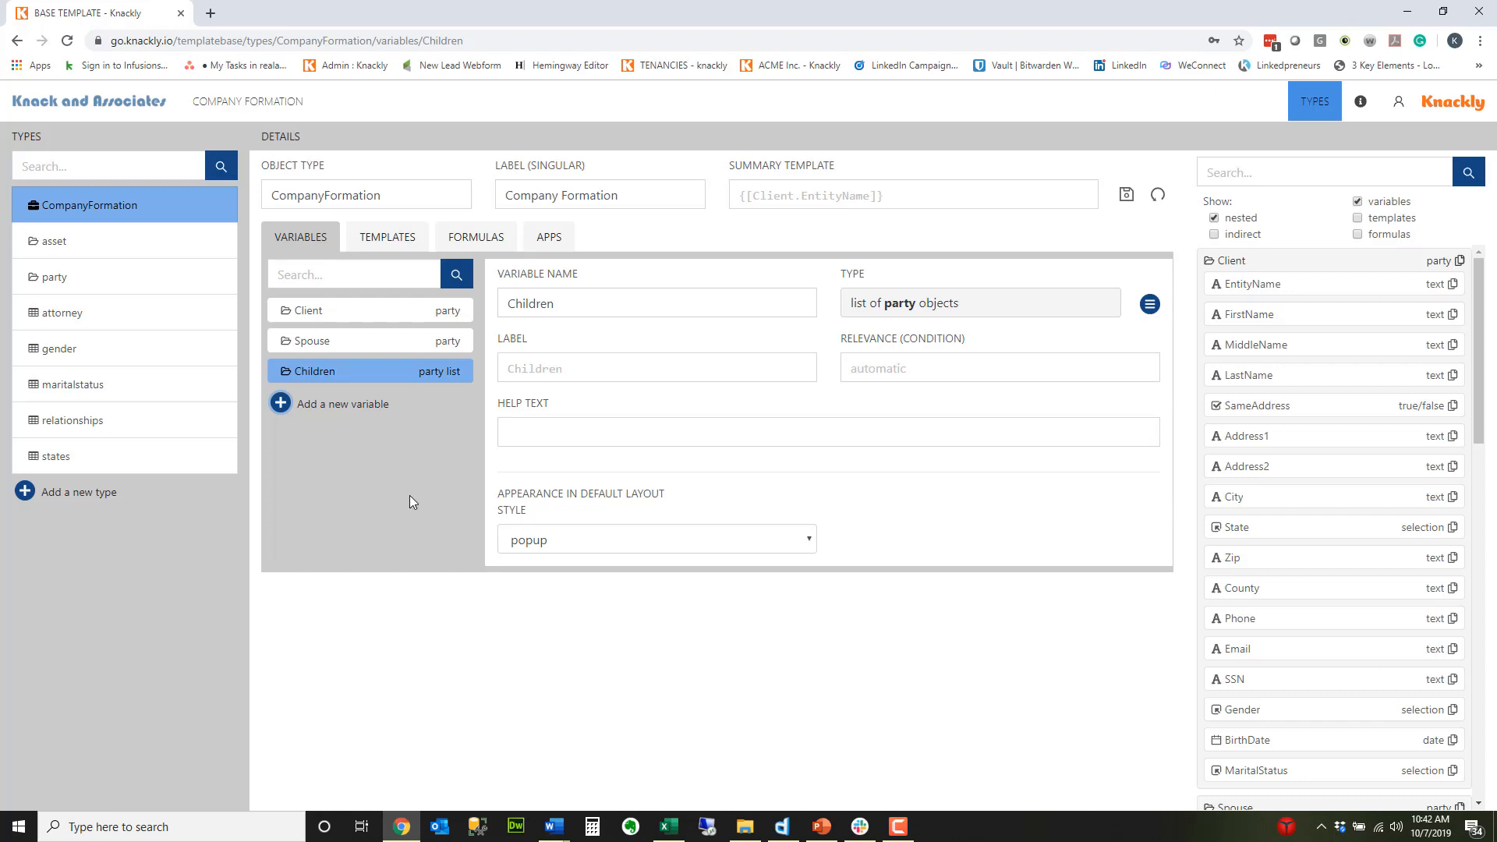
Step: Add a variable named OtherParties to the CompanyFormation type as a list of party objects and save the type
{"action": "left_click", "coordinate": [321, 405]}
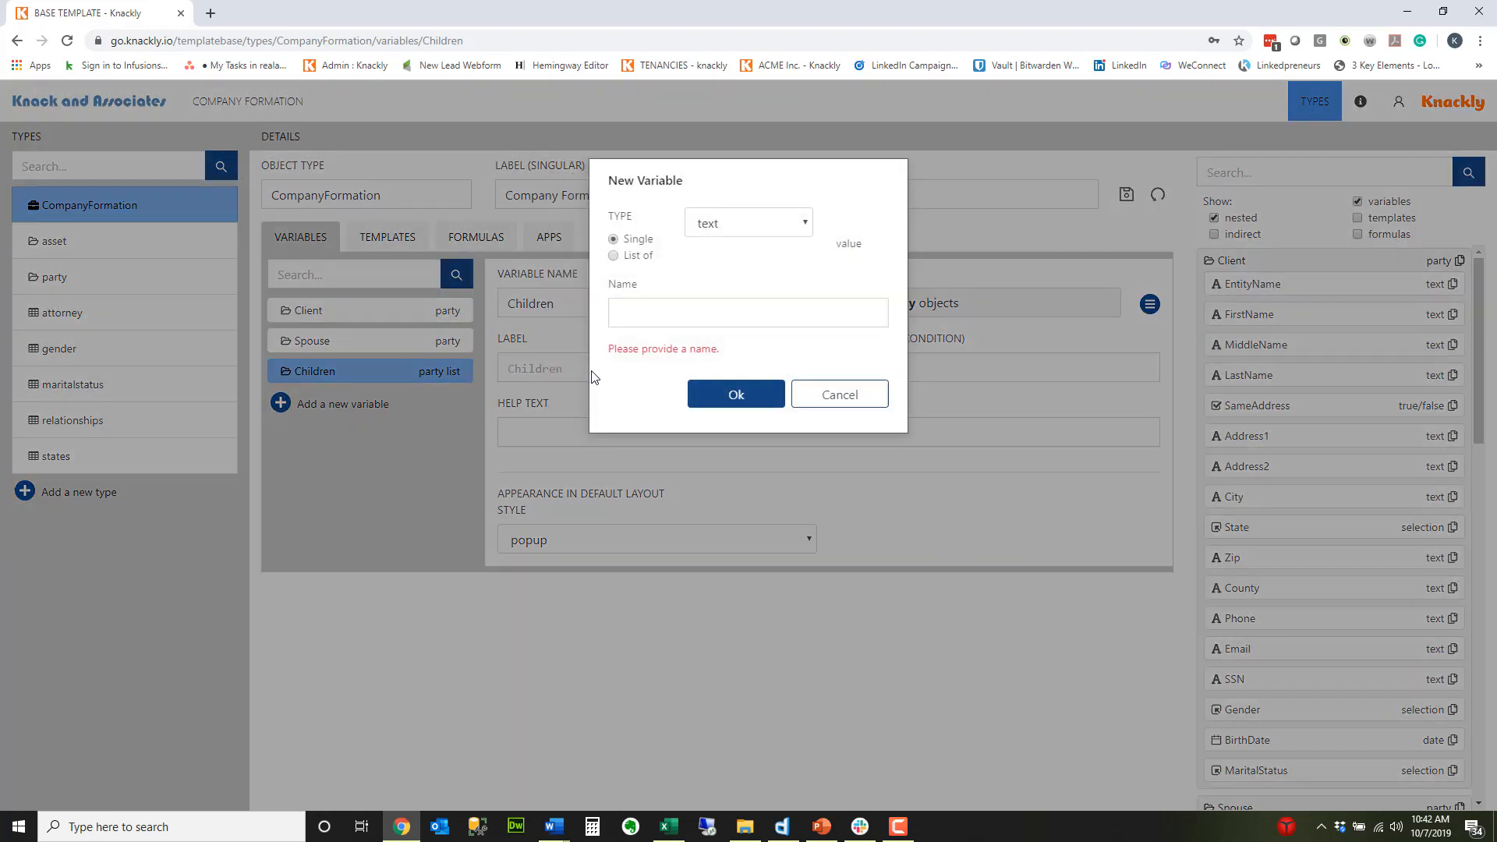
{"action": "left_click", "coordinate": [750, 224]}
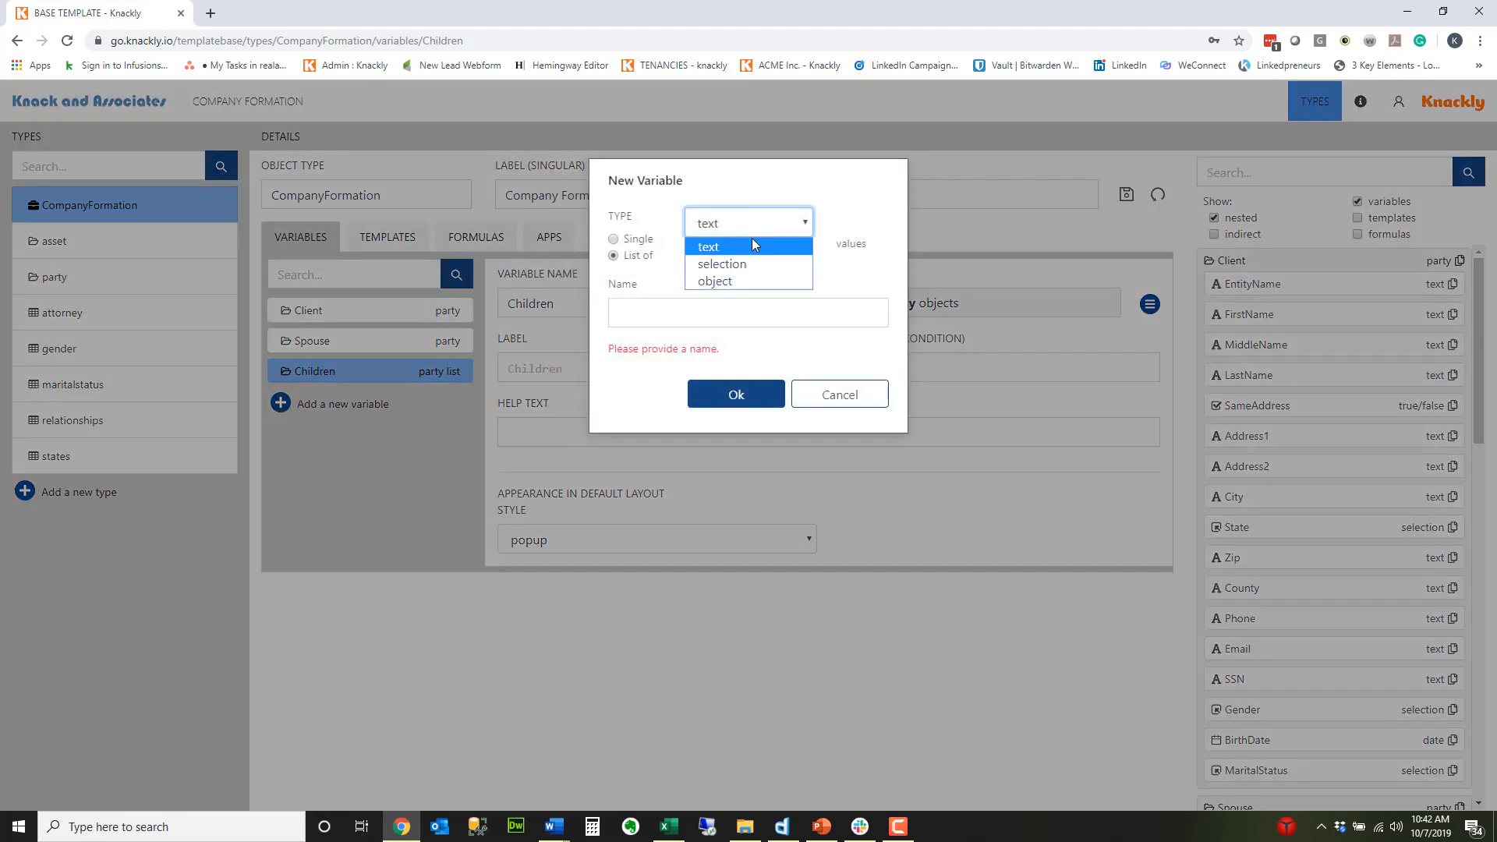
{"action": "left_click", "coordinate": [736, 281]}
{"action": "left_click", "coordinate": [668, 312]}
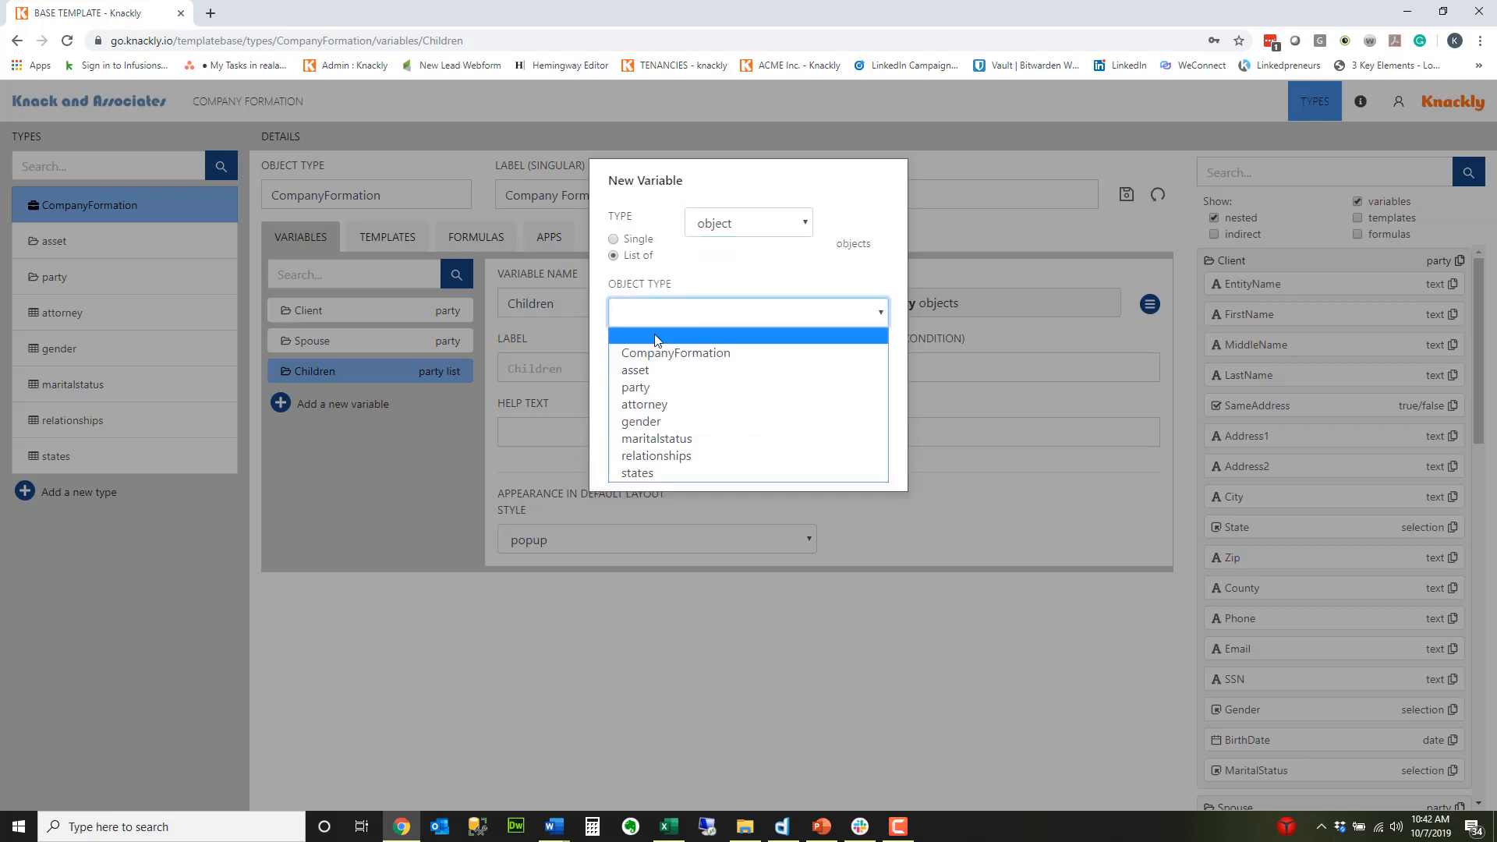
{"action": "left_click", "coordinate": [654, 385]}
{"action": "left_click", "coordinate": [646, 382]}
{"action": "type", "text": "Other"}
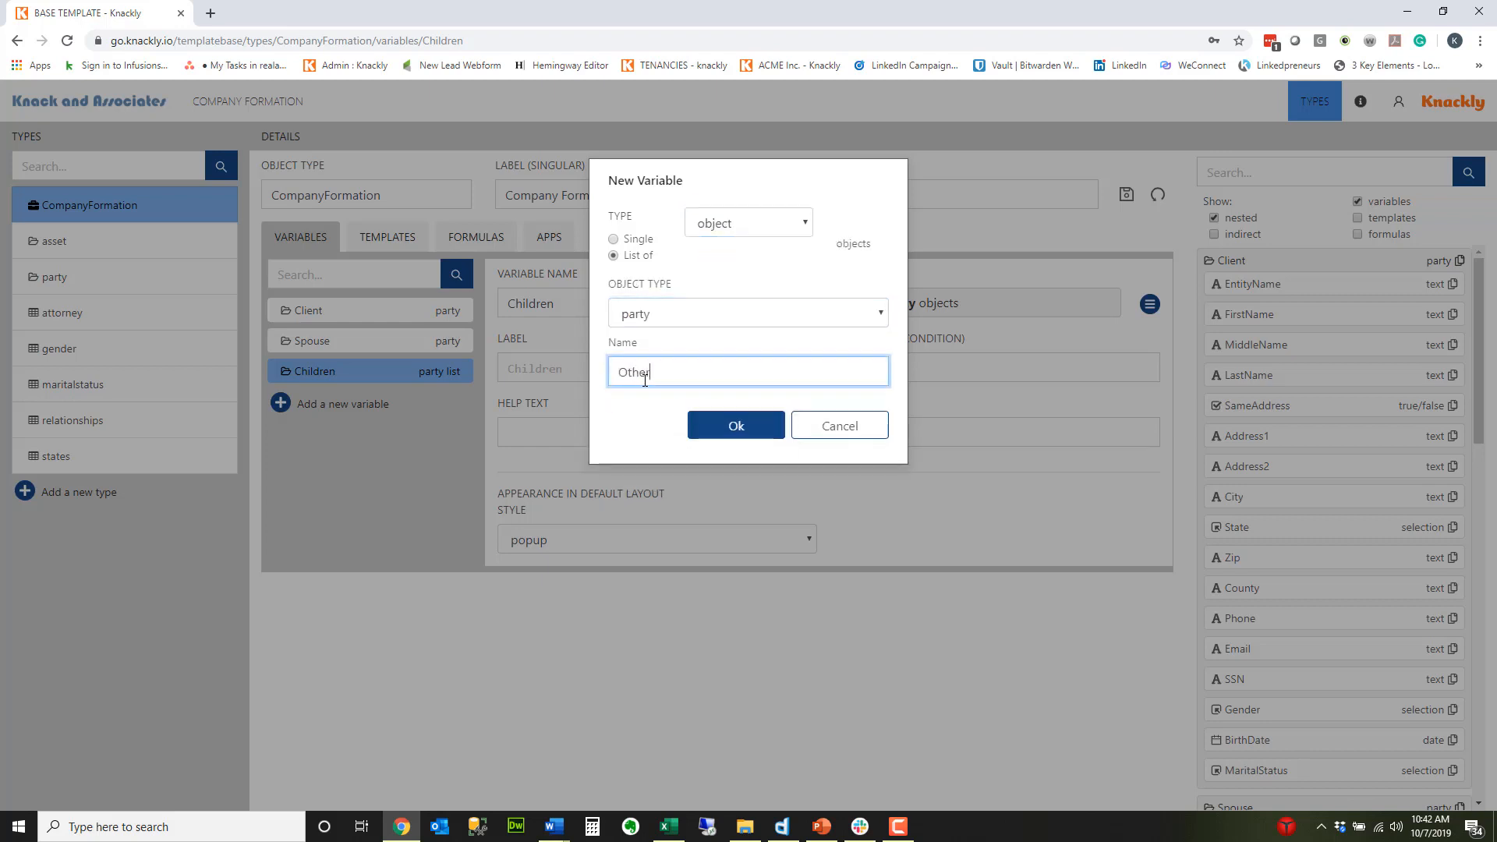
{"action": "type", "text": "Parties"}
{"action": "left_click", "coordinate": [736, 427]}
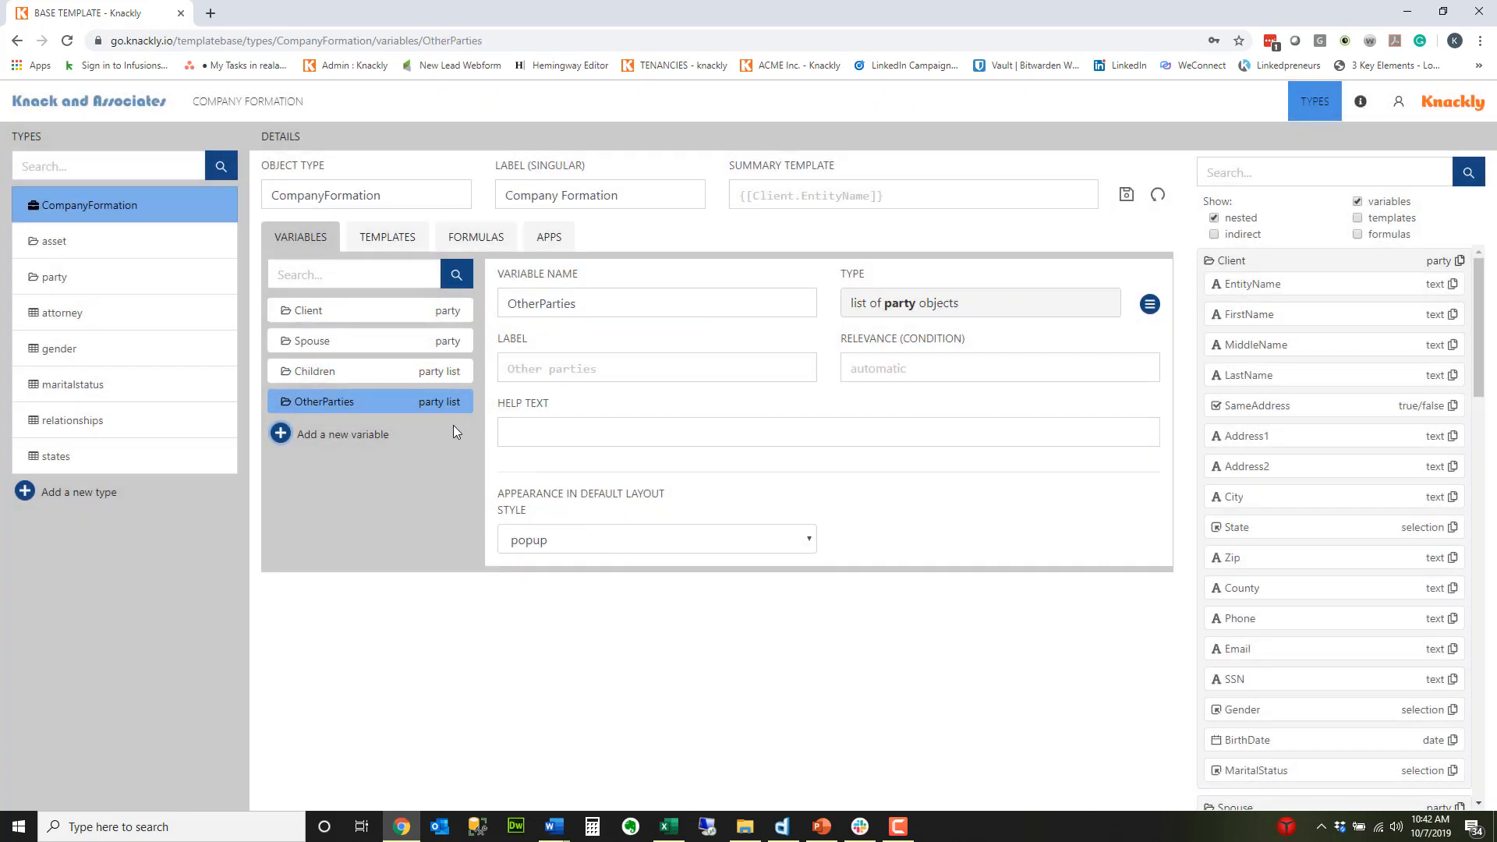
{"action": "left_click", "coordinate": [1126, 195]}
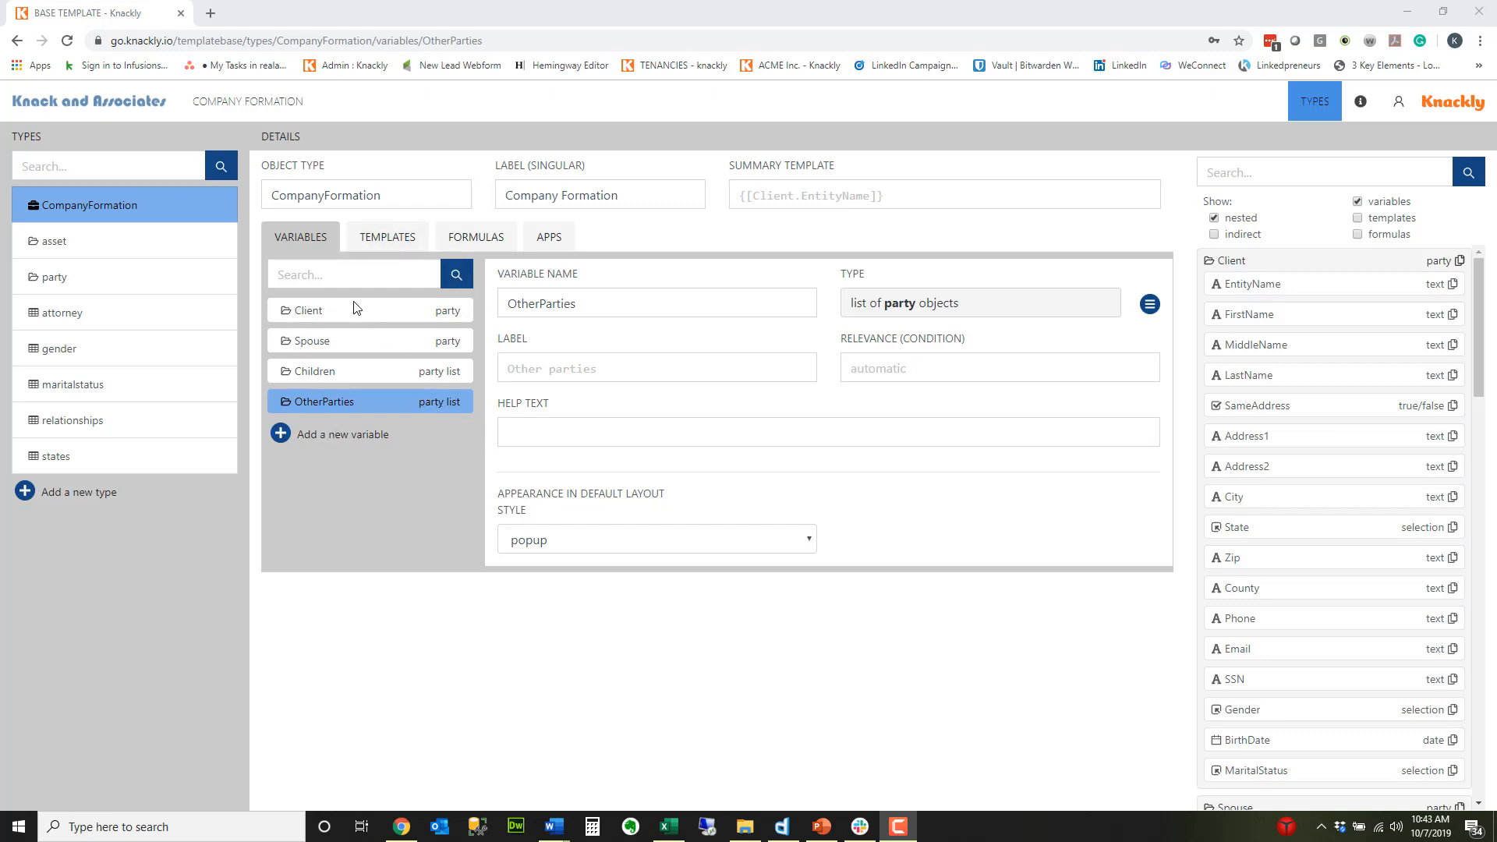
Step: Download the Word file of CompanyFormation's Sample template and open it in Word with editing enabled
{"action": "left_click", "coordinate": [371, 247]}
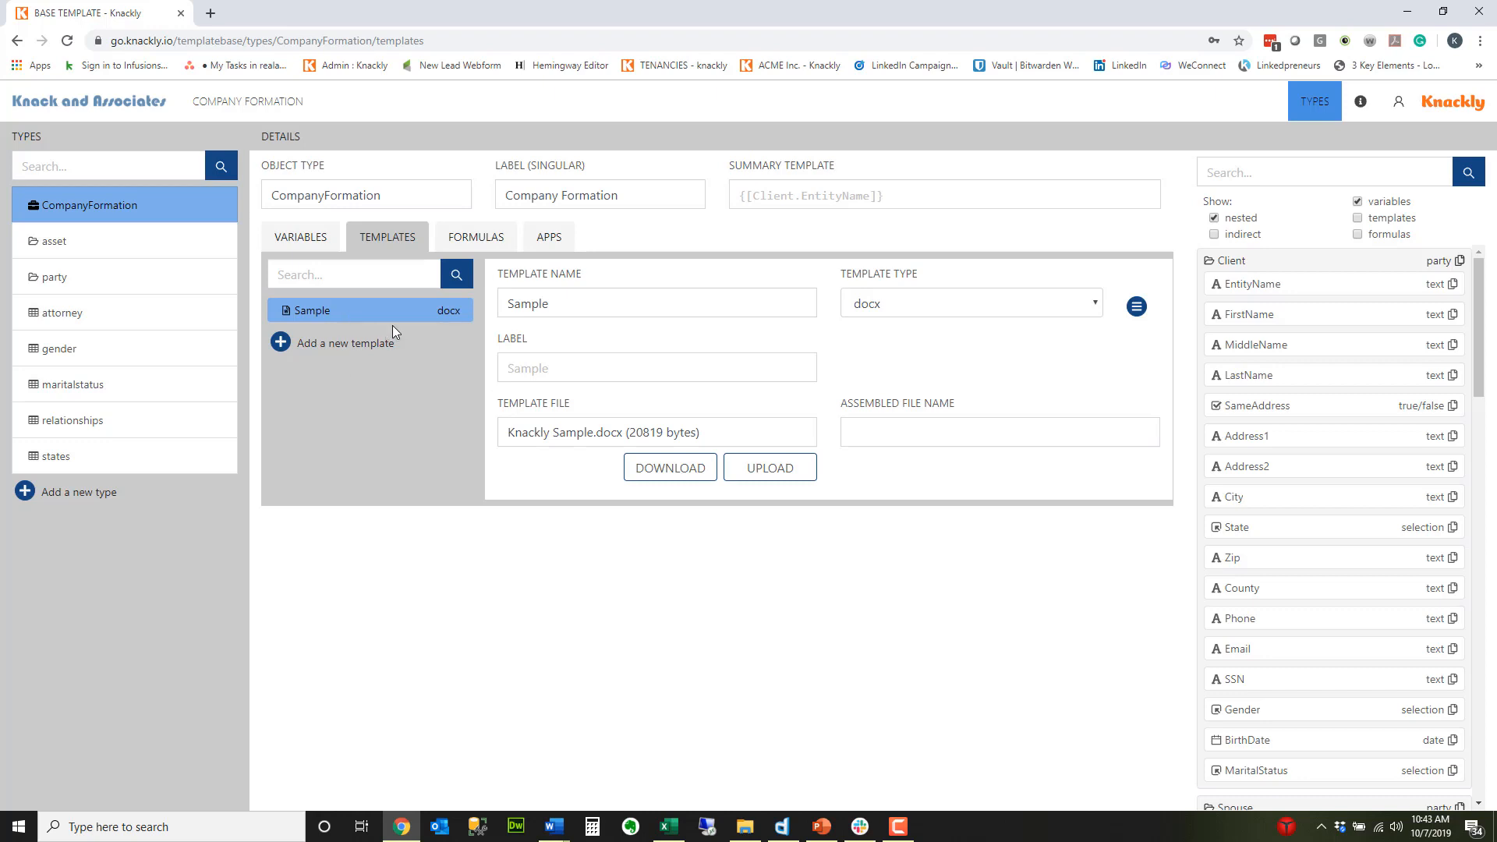
{"action": "left_click", "coordinate": [686, 474]}
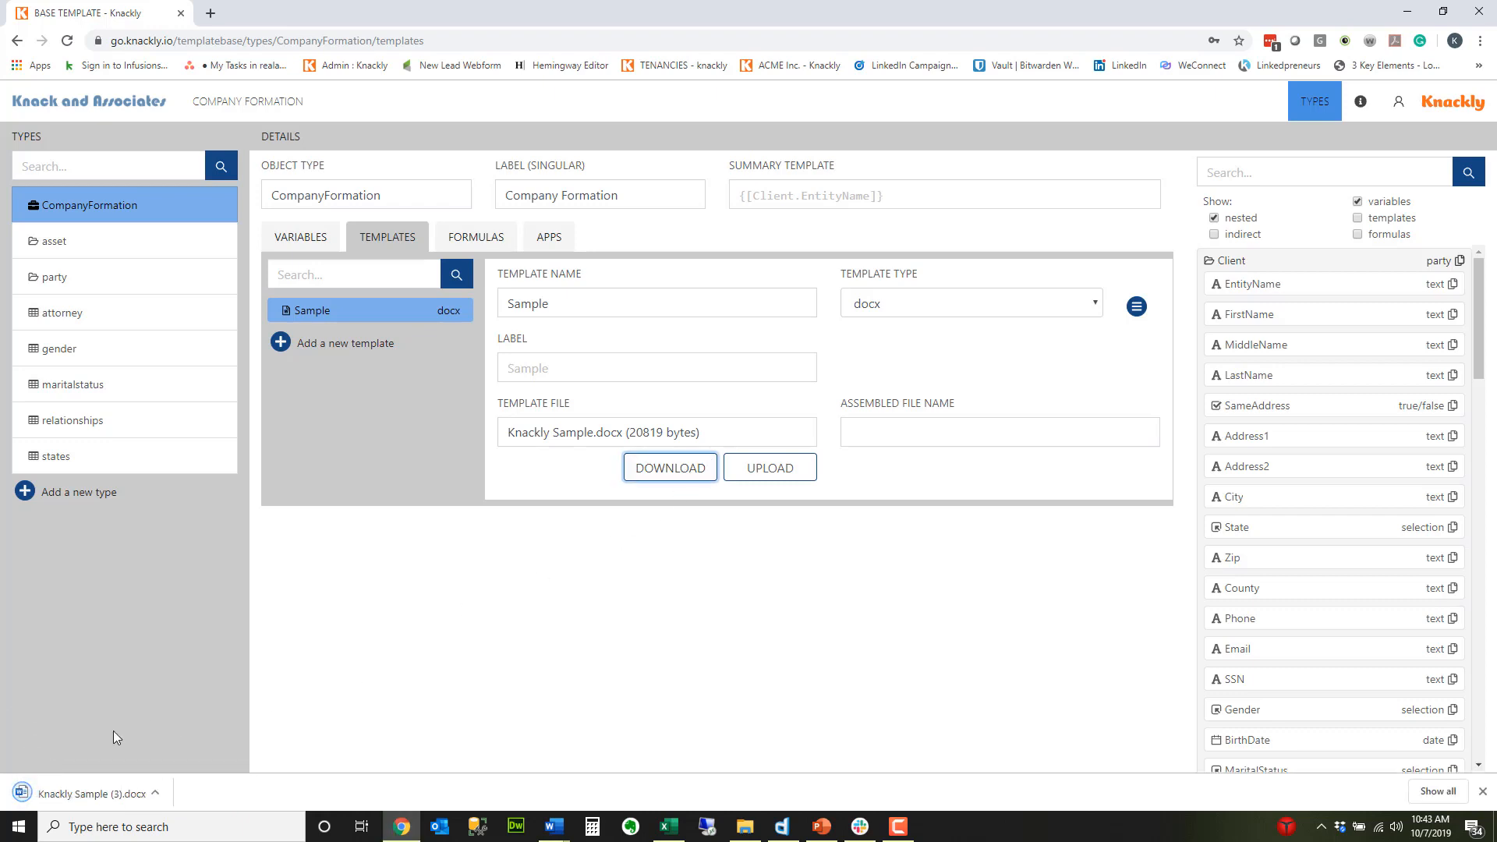
{"action": "left_click", "coordinate": [88, 795]}
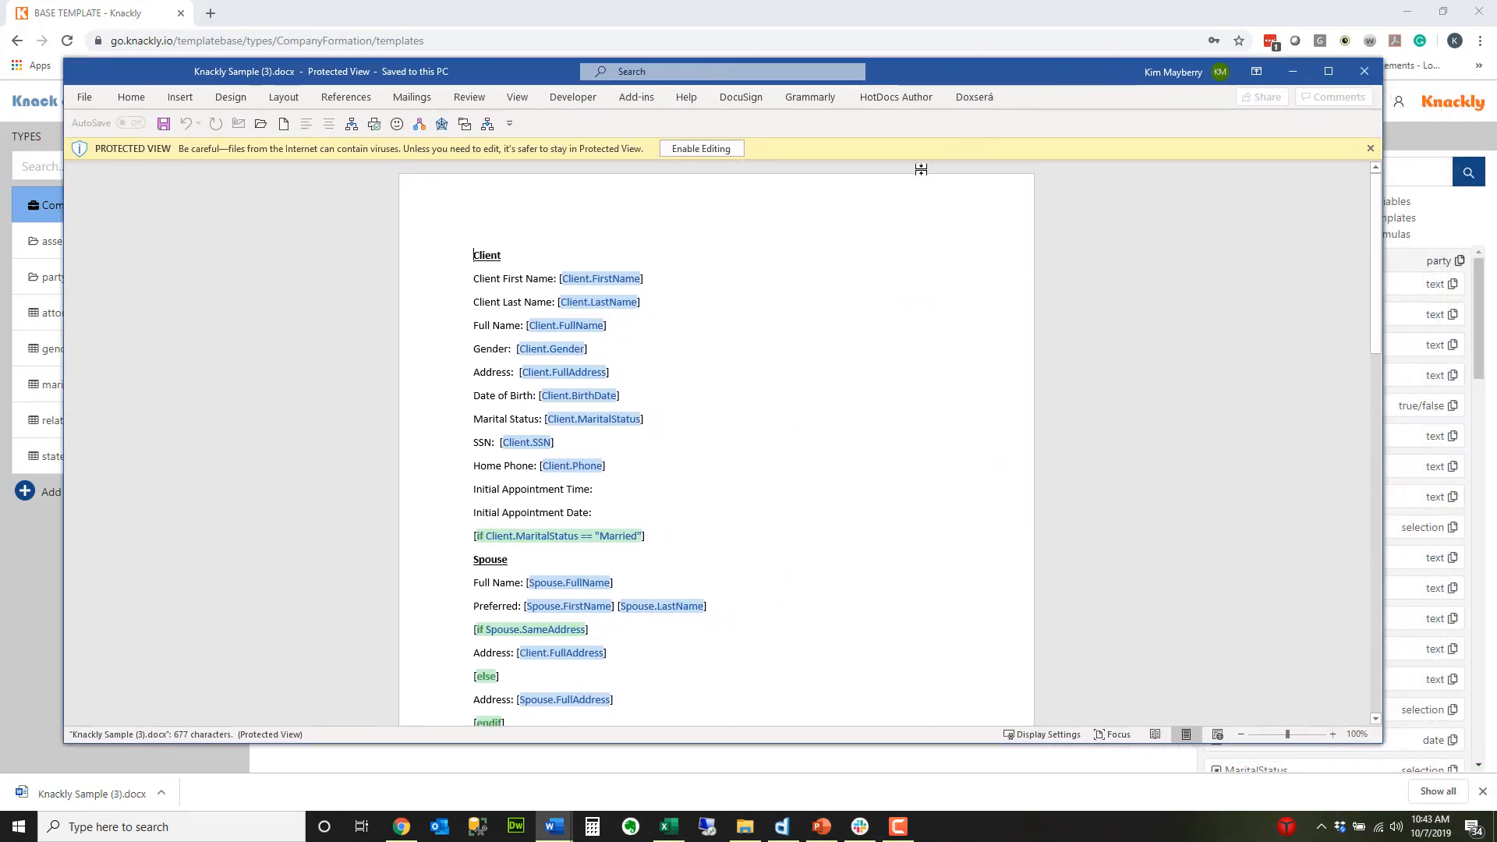
{"action": "left_click", "coordinate": [706, 152]}
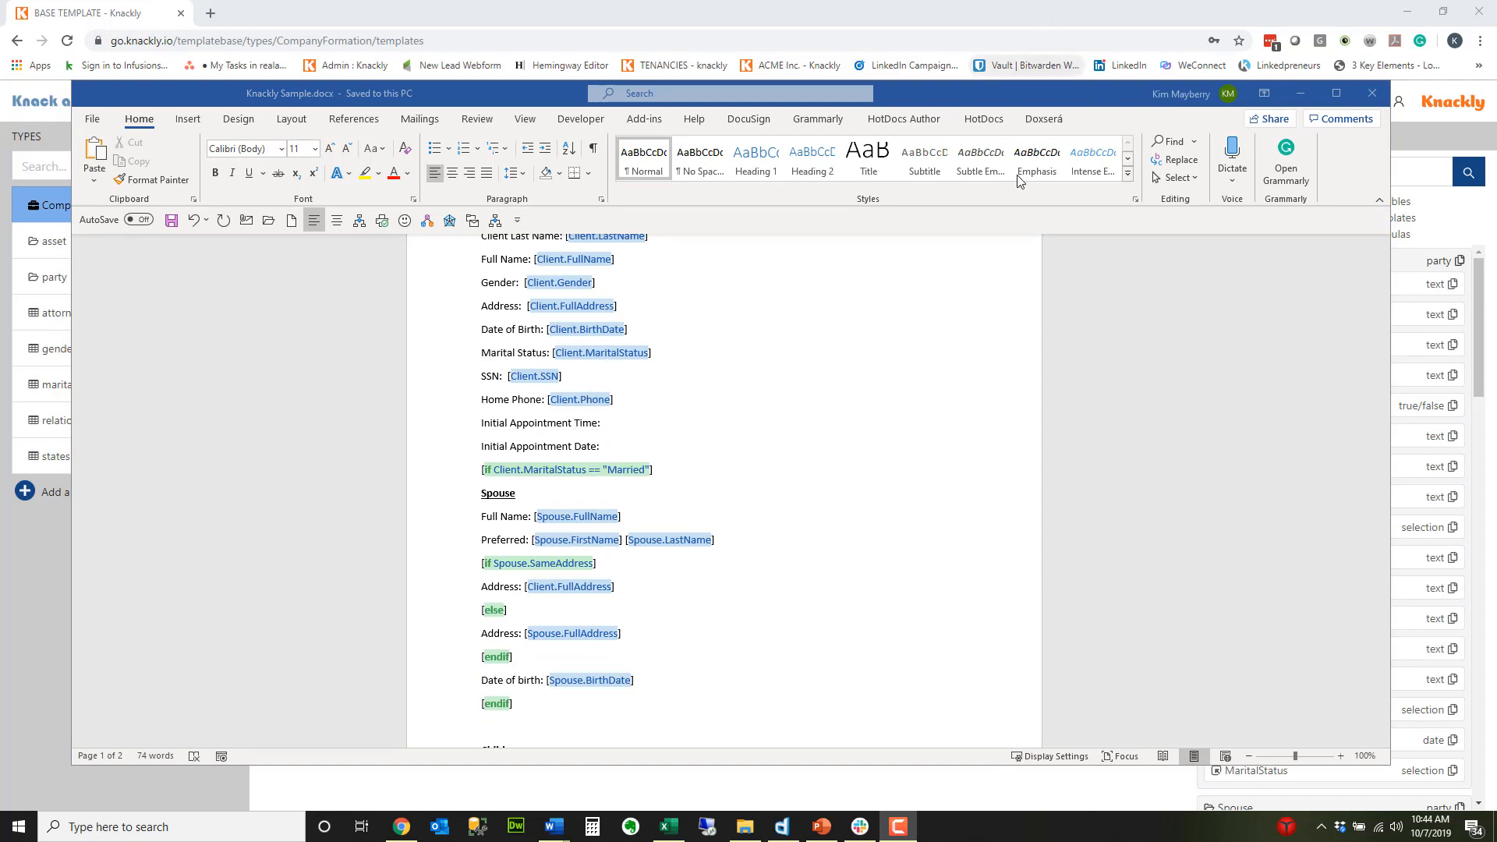
Step: Switch back to Knackly, upload Knackly Sample.docx as the Sample template's file, and save the CompanyFormation type
{"action": "left_click", "coordinate": [1126, 26]}
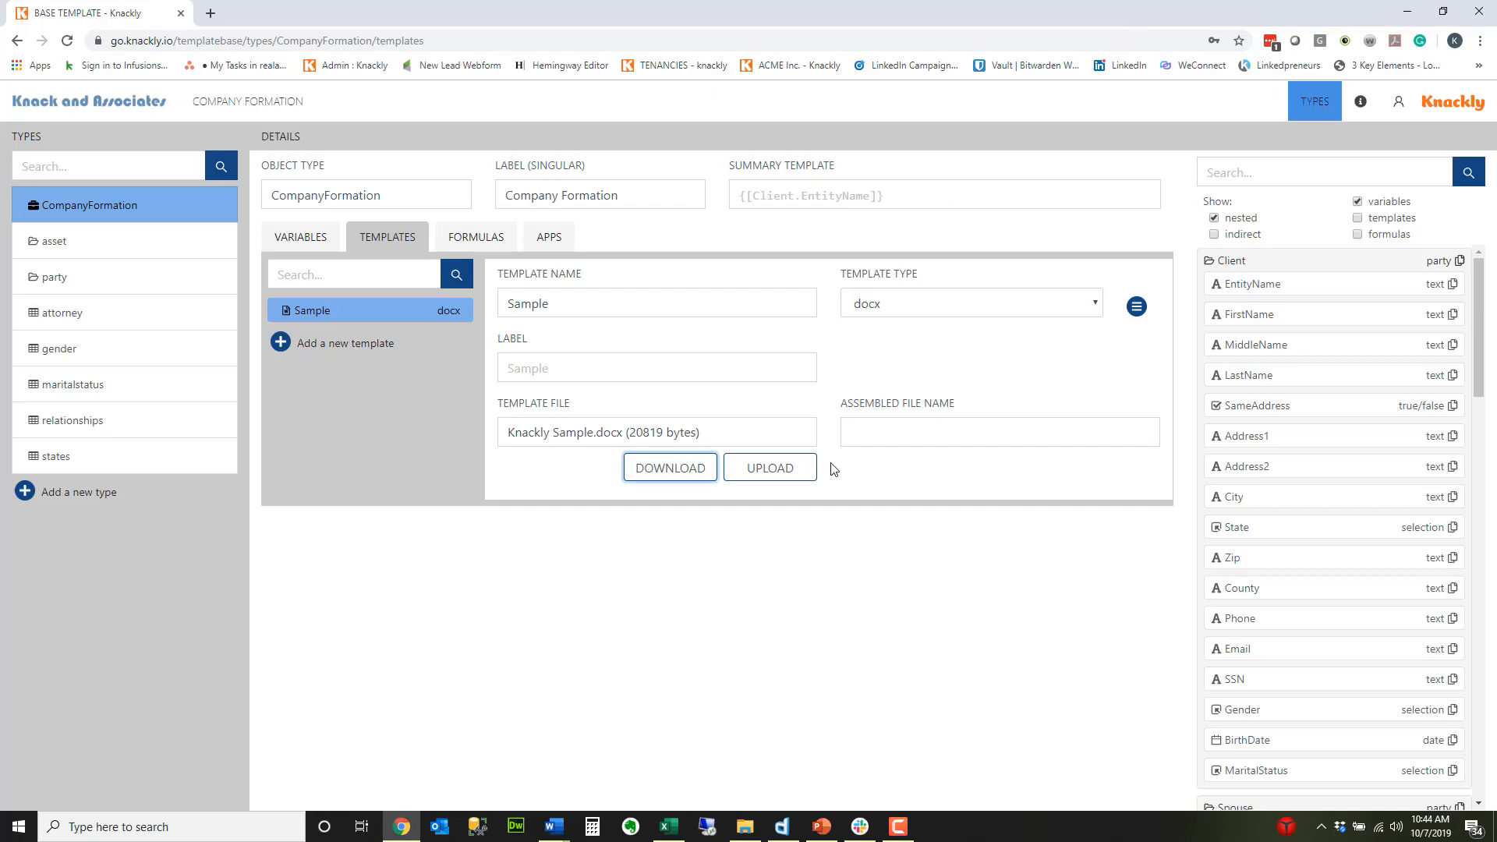
{"action": "left_click", "coordinate": [769, 470]}
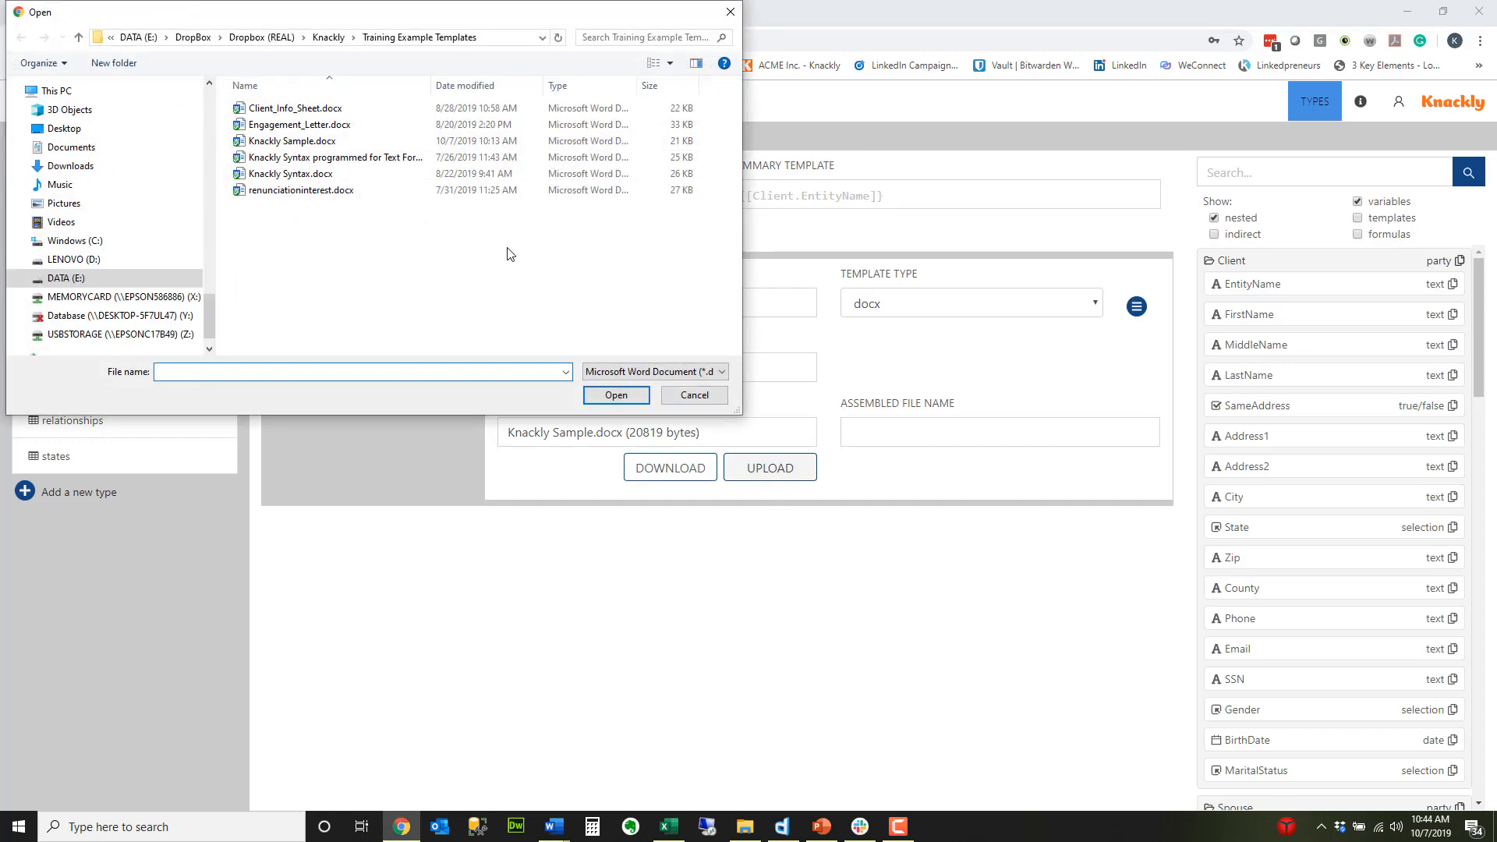
{"action": "left_click", "coordinate": [321, 143]}
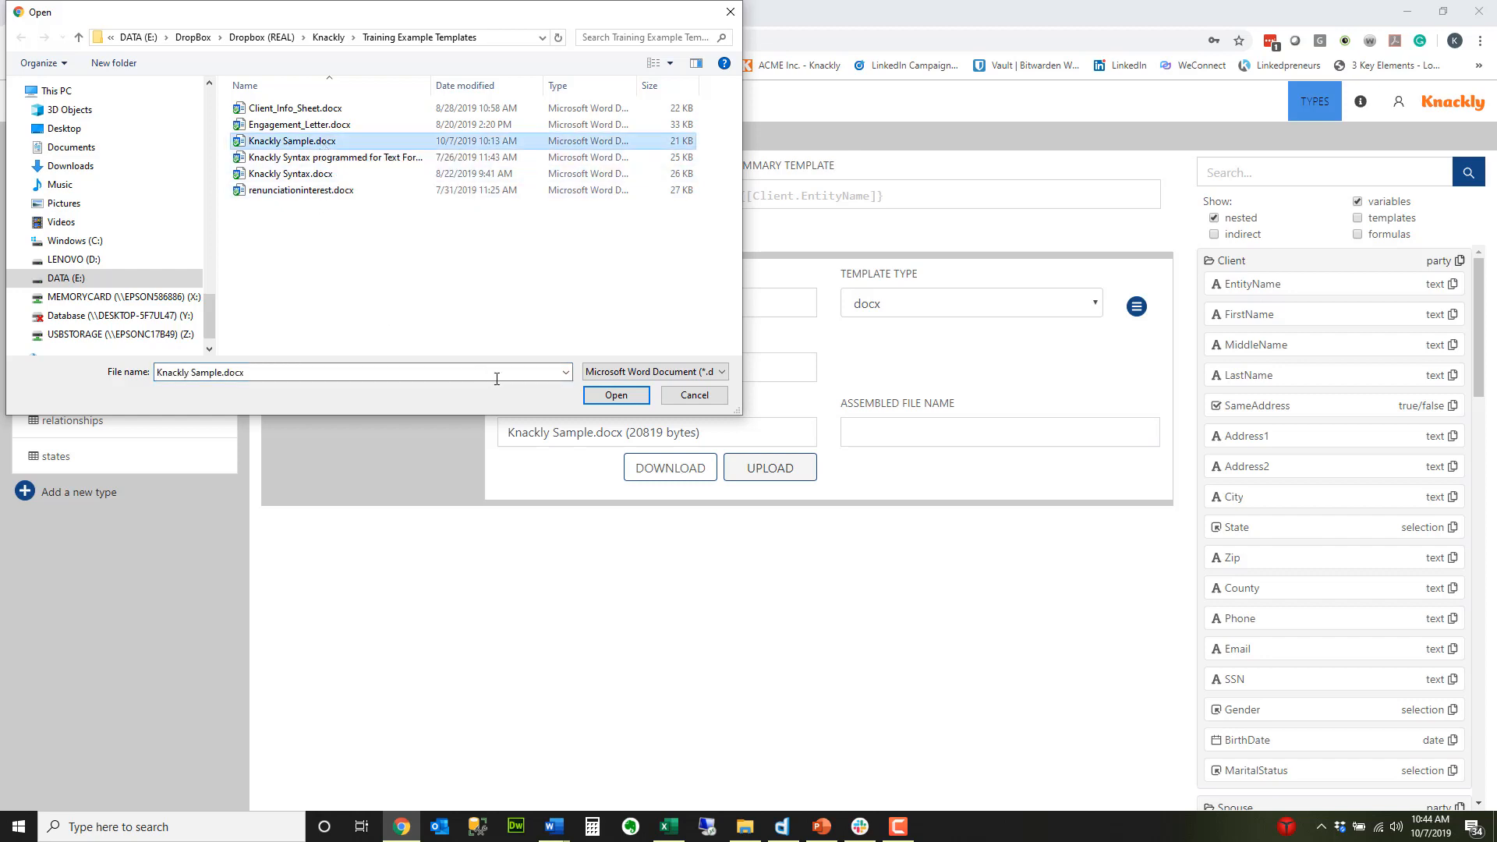
{"action": "left_click", "coordinate": [616, 395]}
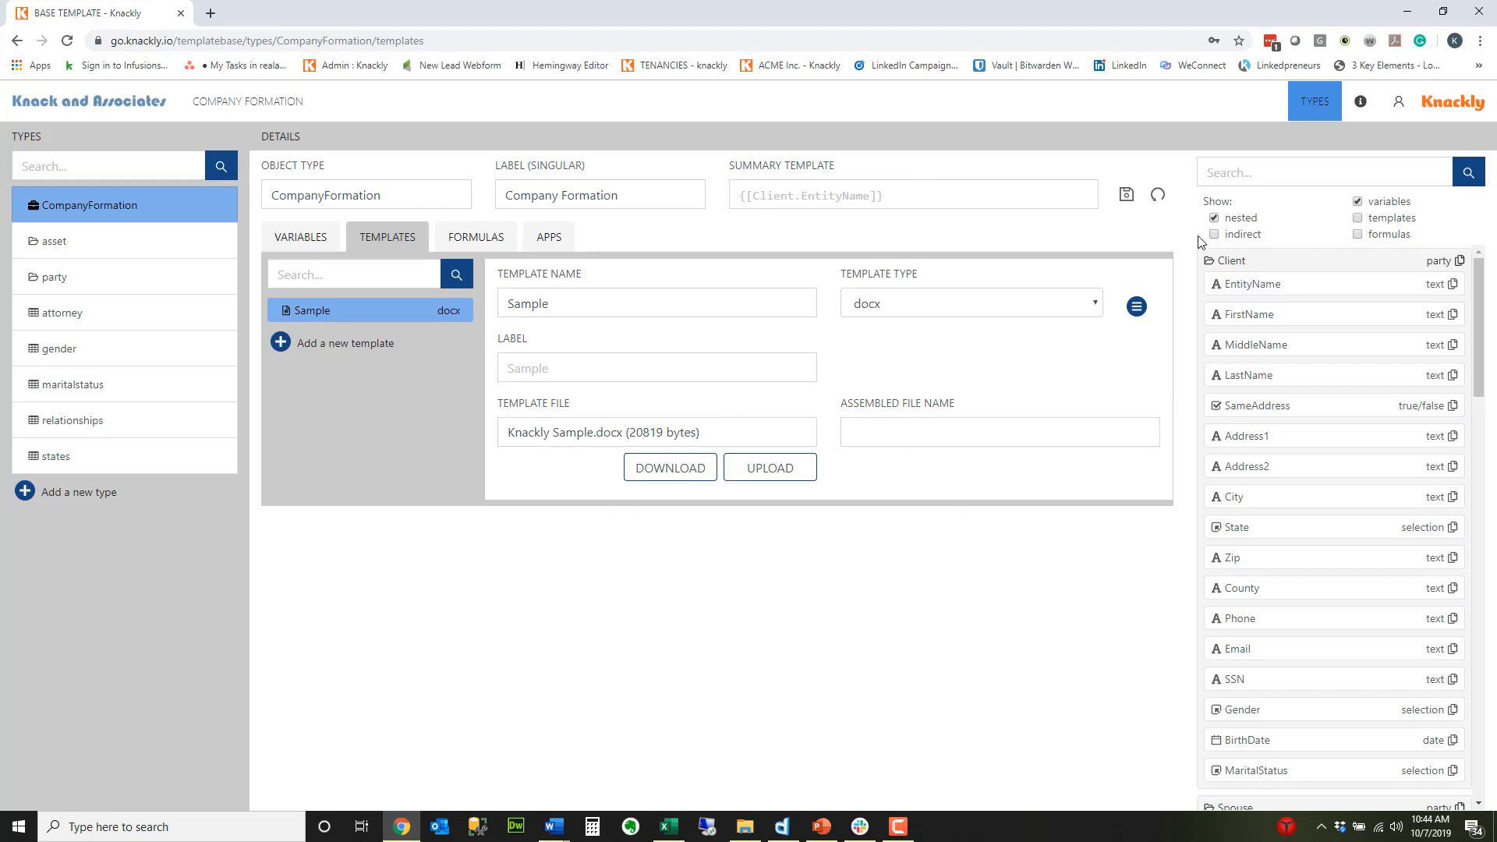
{"action": "left_click", "coordinate": [1126, 195]}
Step: Switch to Word, change the home phone field in Knackly Sample.docx to Client.CellPhone, and save the document
{"action": "key", "text": "alt+Tab"}
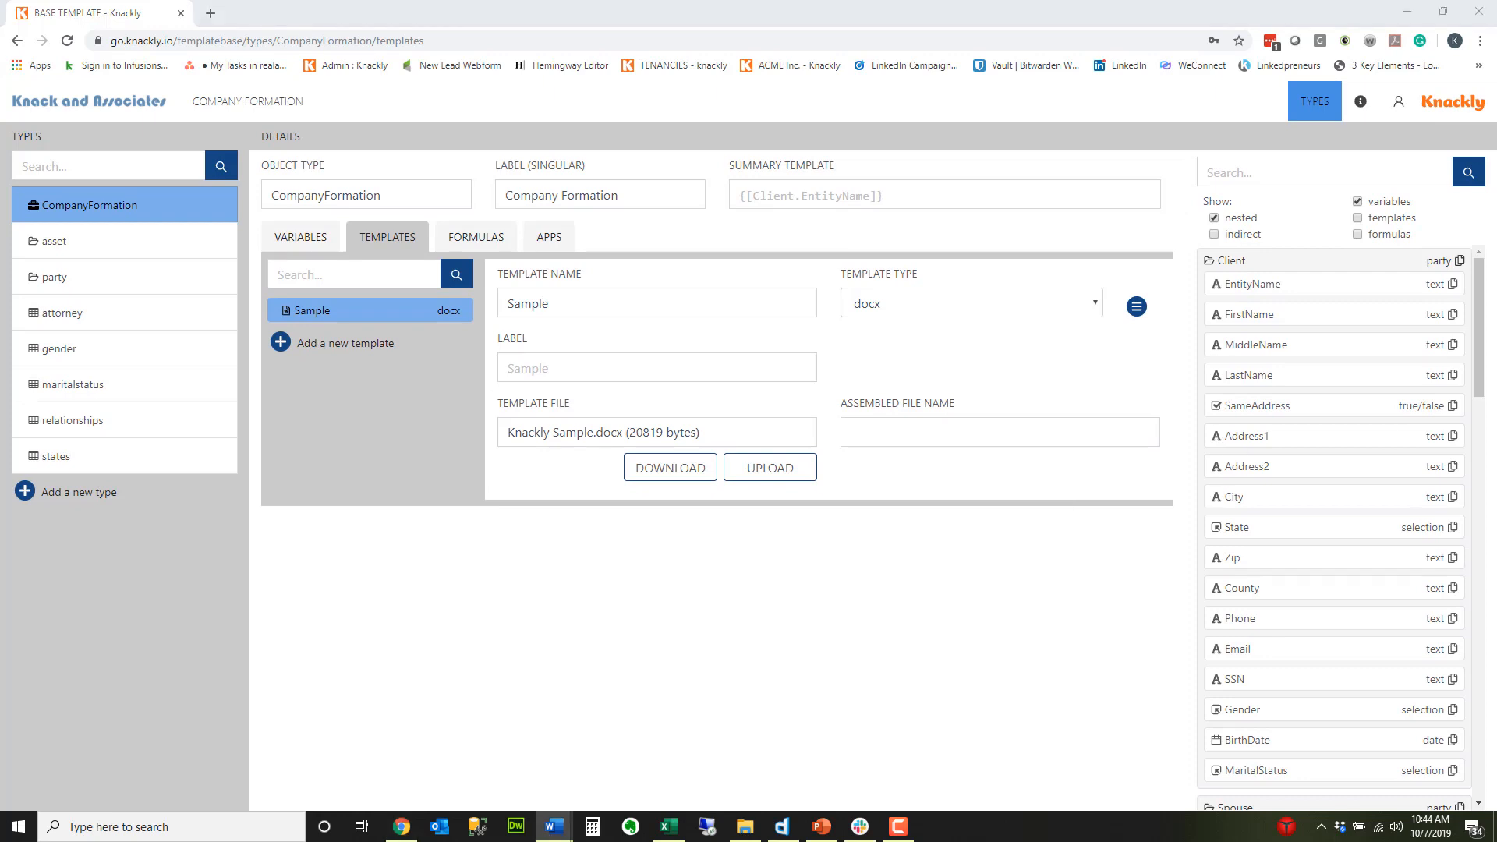
{"action": "key", "text": "super+d"}
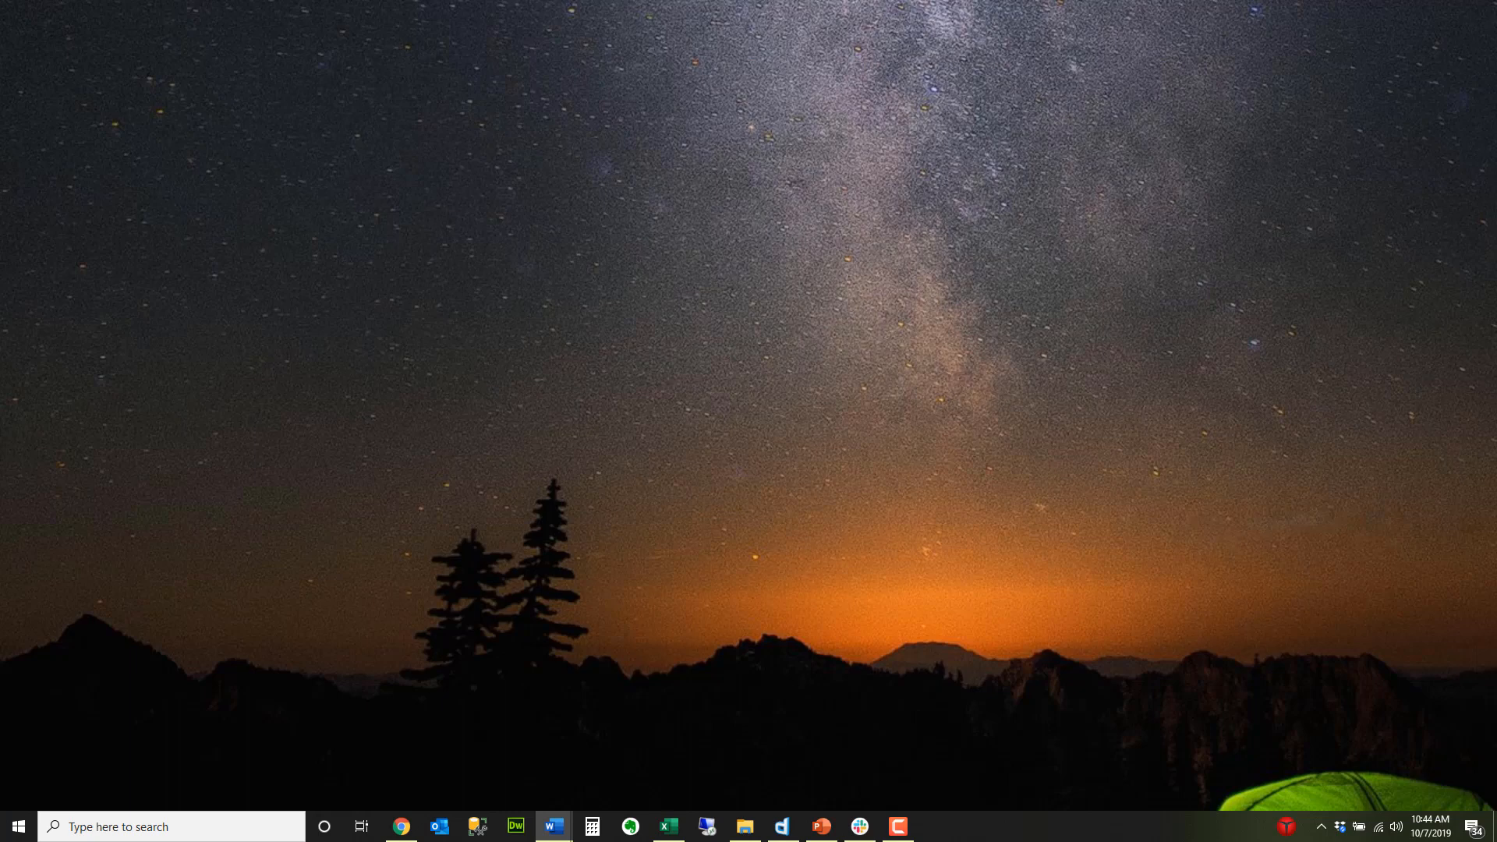
{"action": "key", "text": "super+d"}
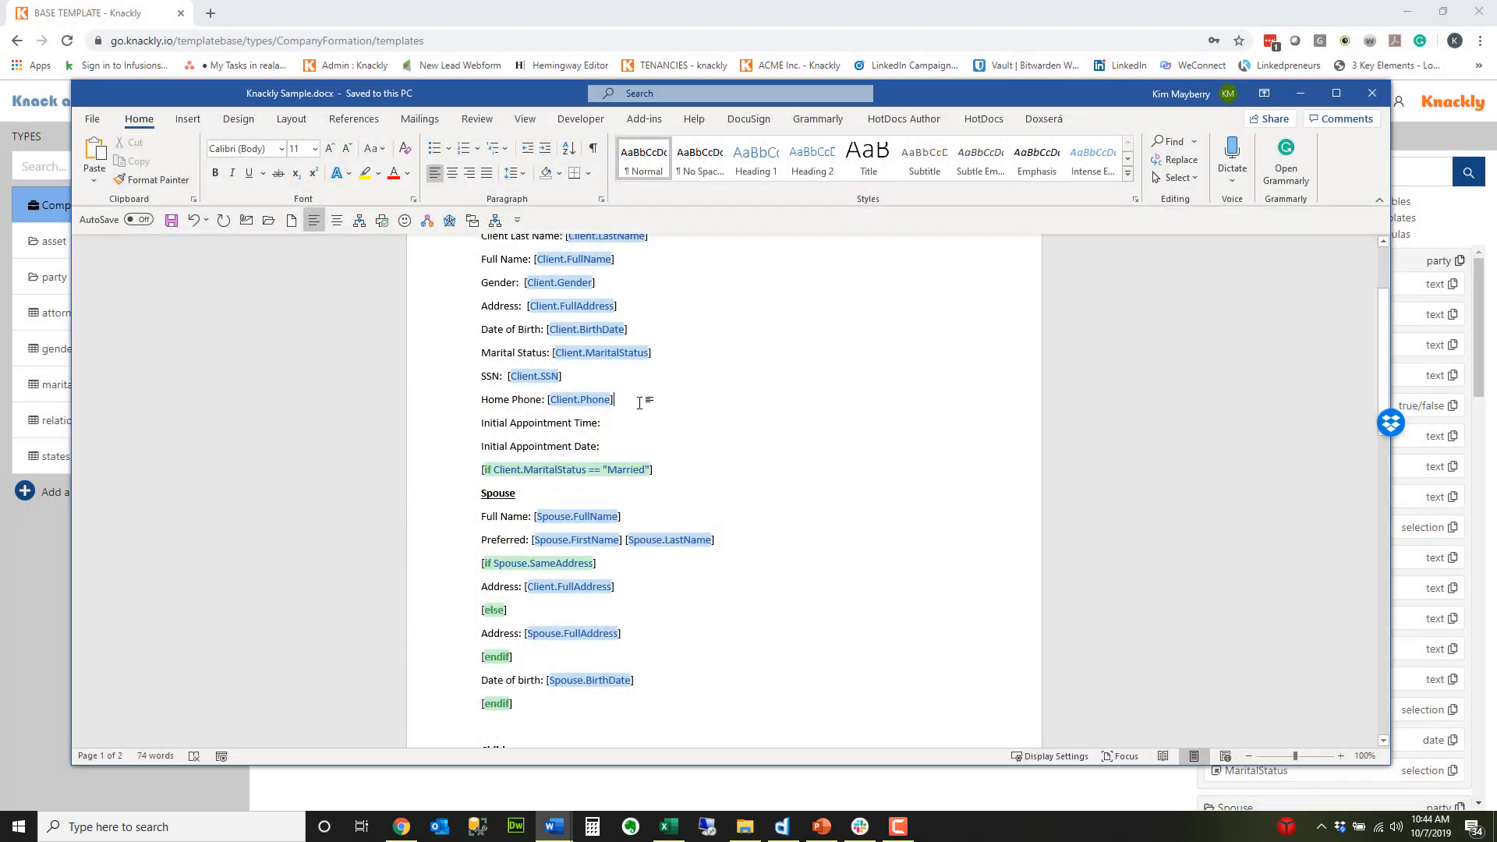
{"action": "left_click", "coordinate": [584, 399]}
{"action": "type", "text": "Cell"}
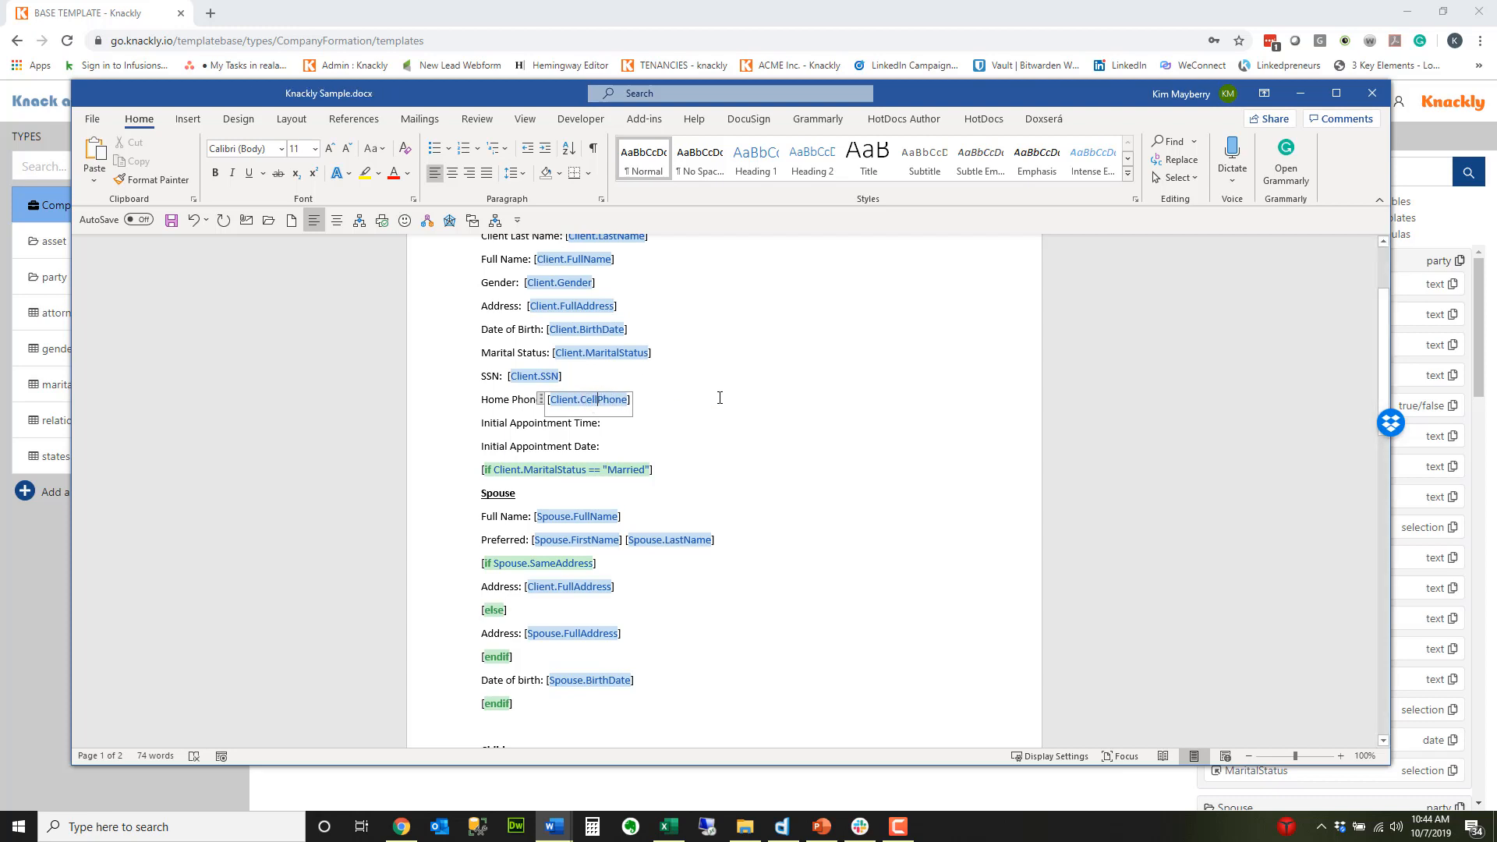
{"action": "left_click", "coordinate": [172, 220]}
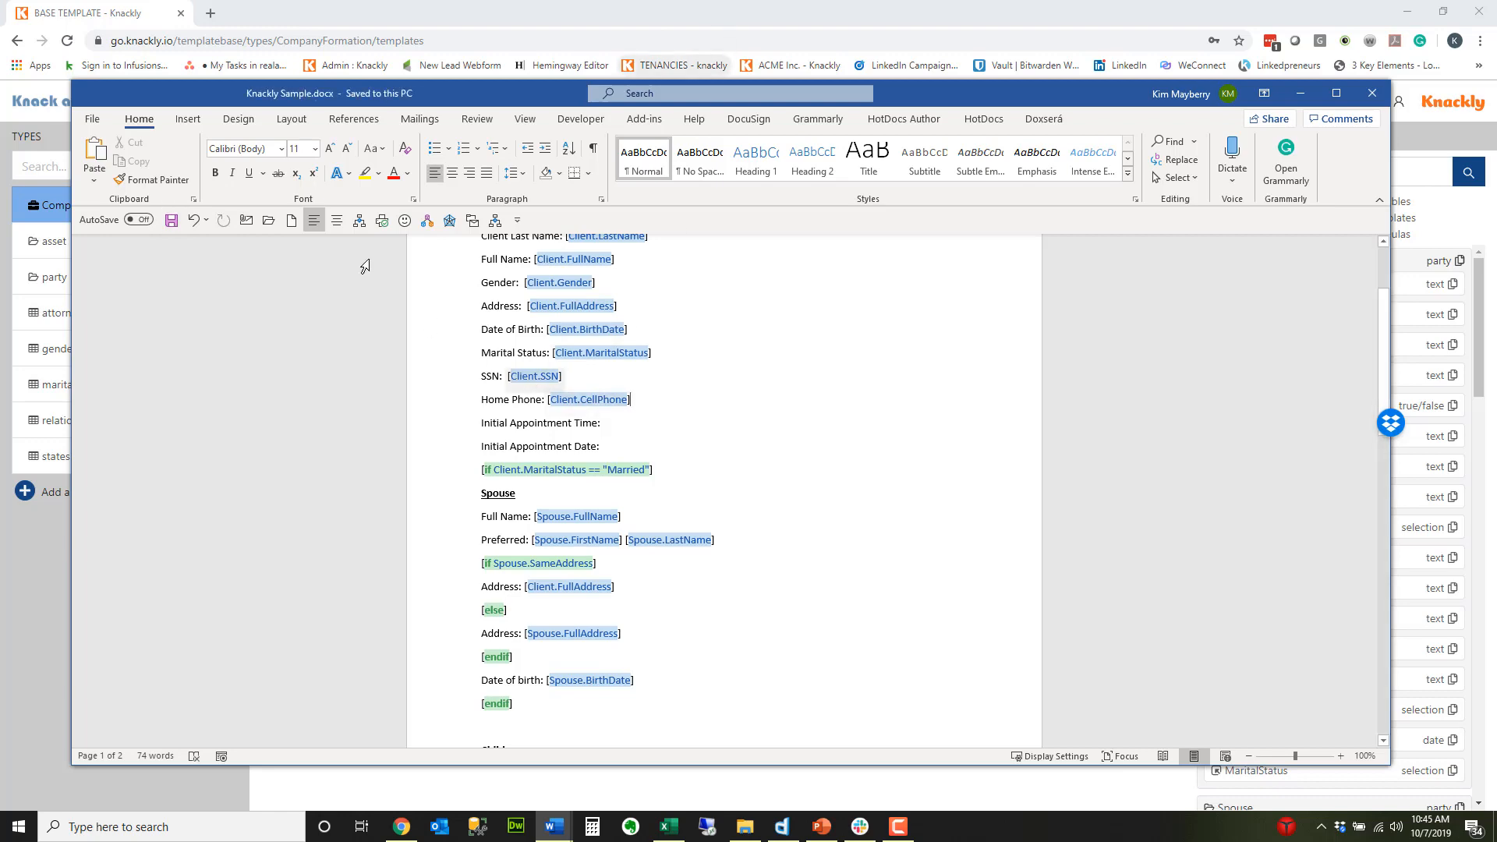
Step: Switch to Knackly and check the party type's variables for a cell phone variable
{"action": "key", "text": "alt+Tab"}
{"action": "left_click", "coordinate": [93, 278]}
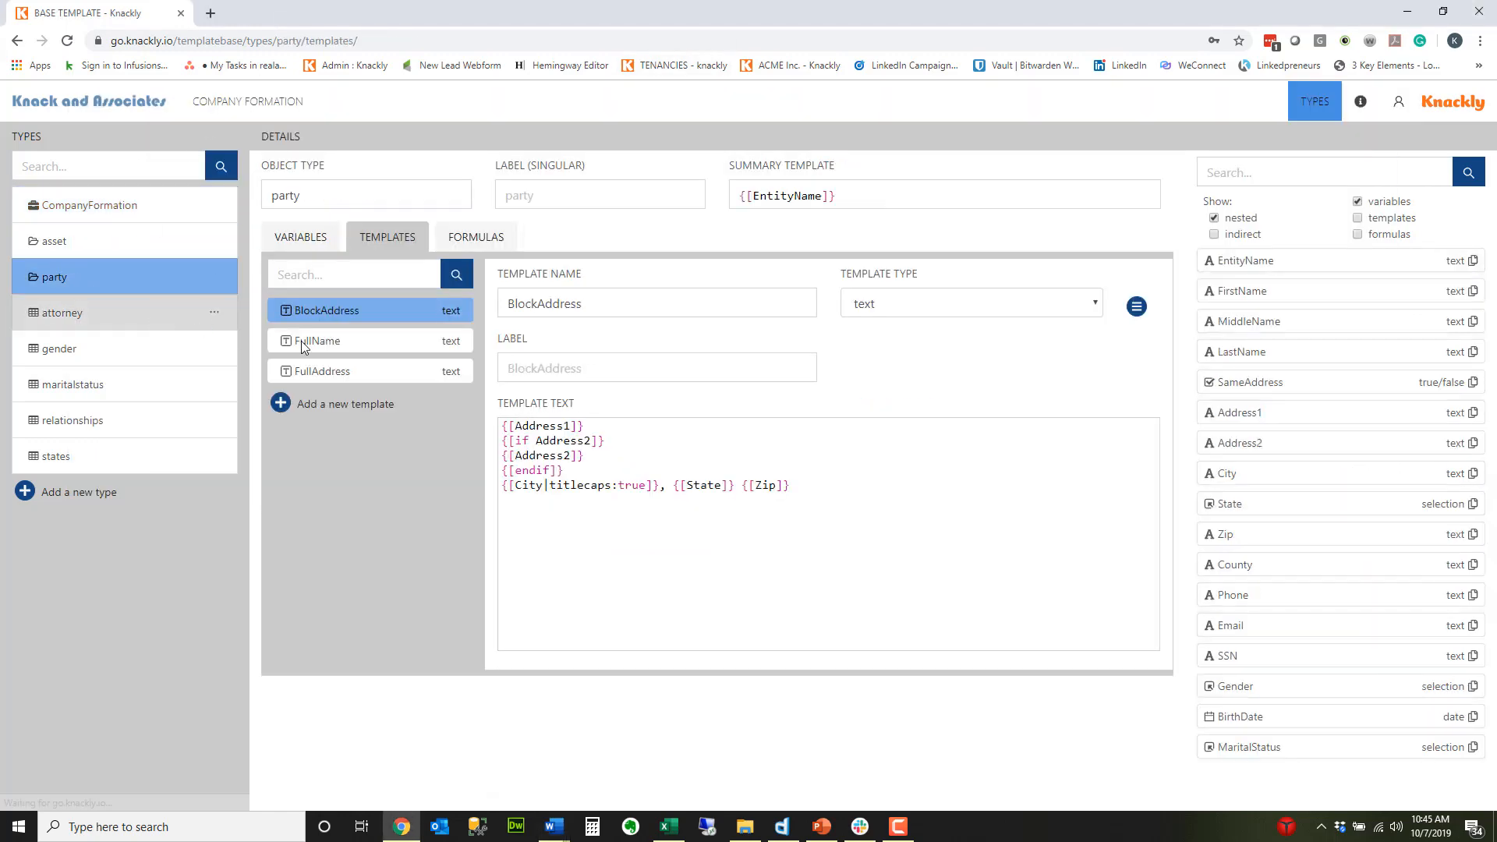
{"action": "left_click", "coordinate": [303, 237]}
{"action": "scroll", "coordinate": [360, 608], "scroll_direction": "down", "scroll_amount": 1}
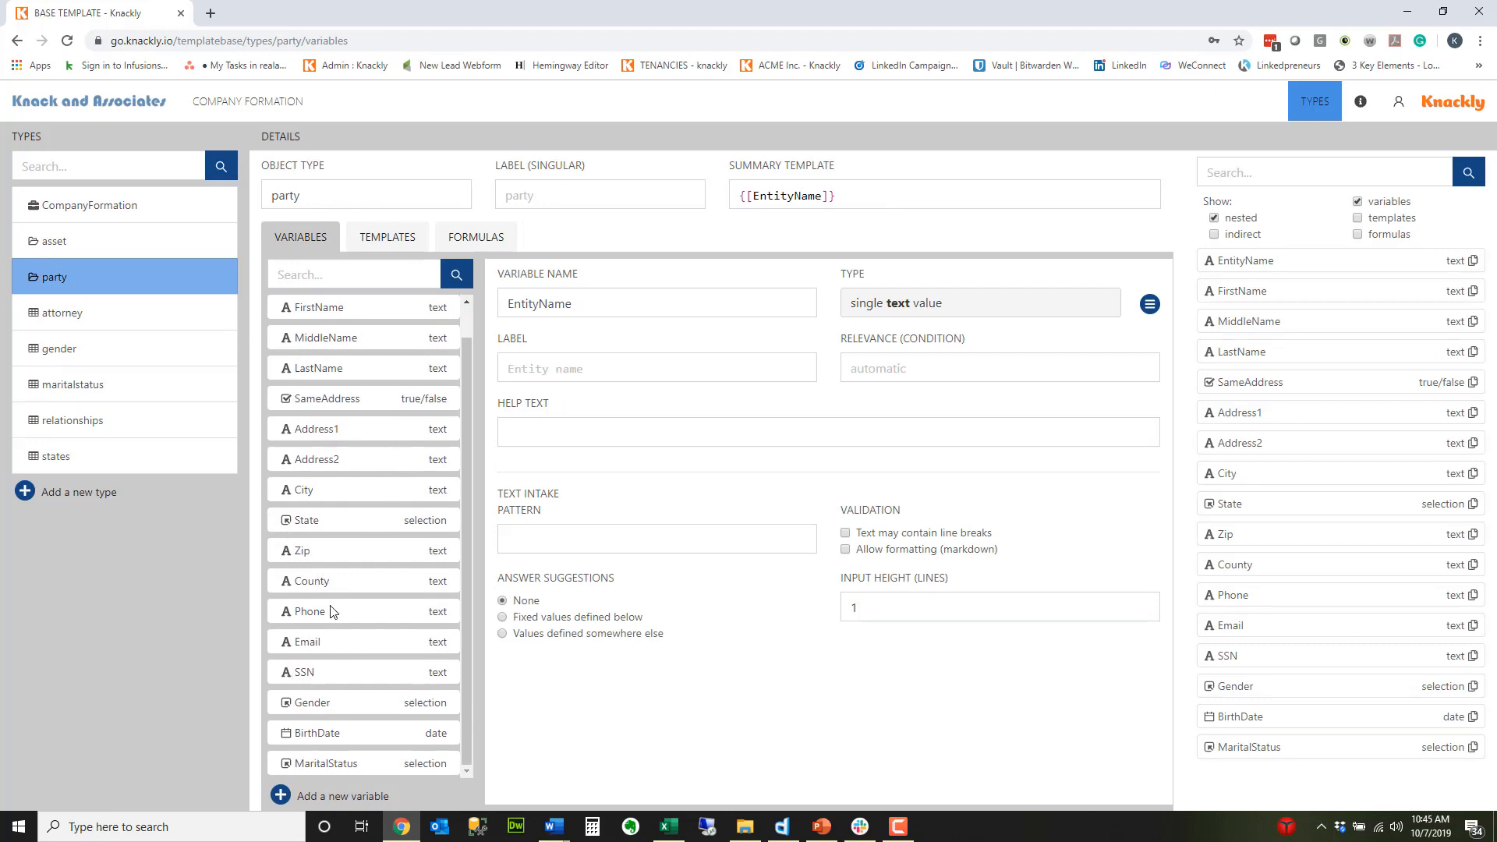
Step: Try to upload the edited Knackly Sample.docx to the Sample template of the CompanyFormation type
{"action": "left_click", "coordinate": [116, 205]}
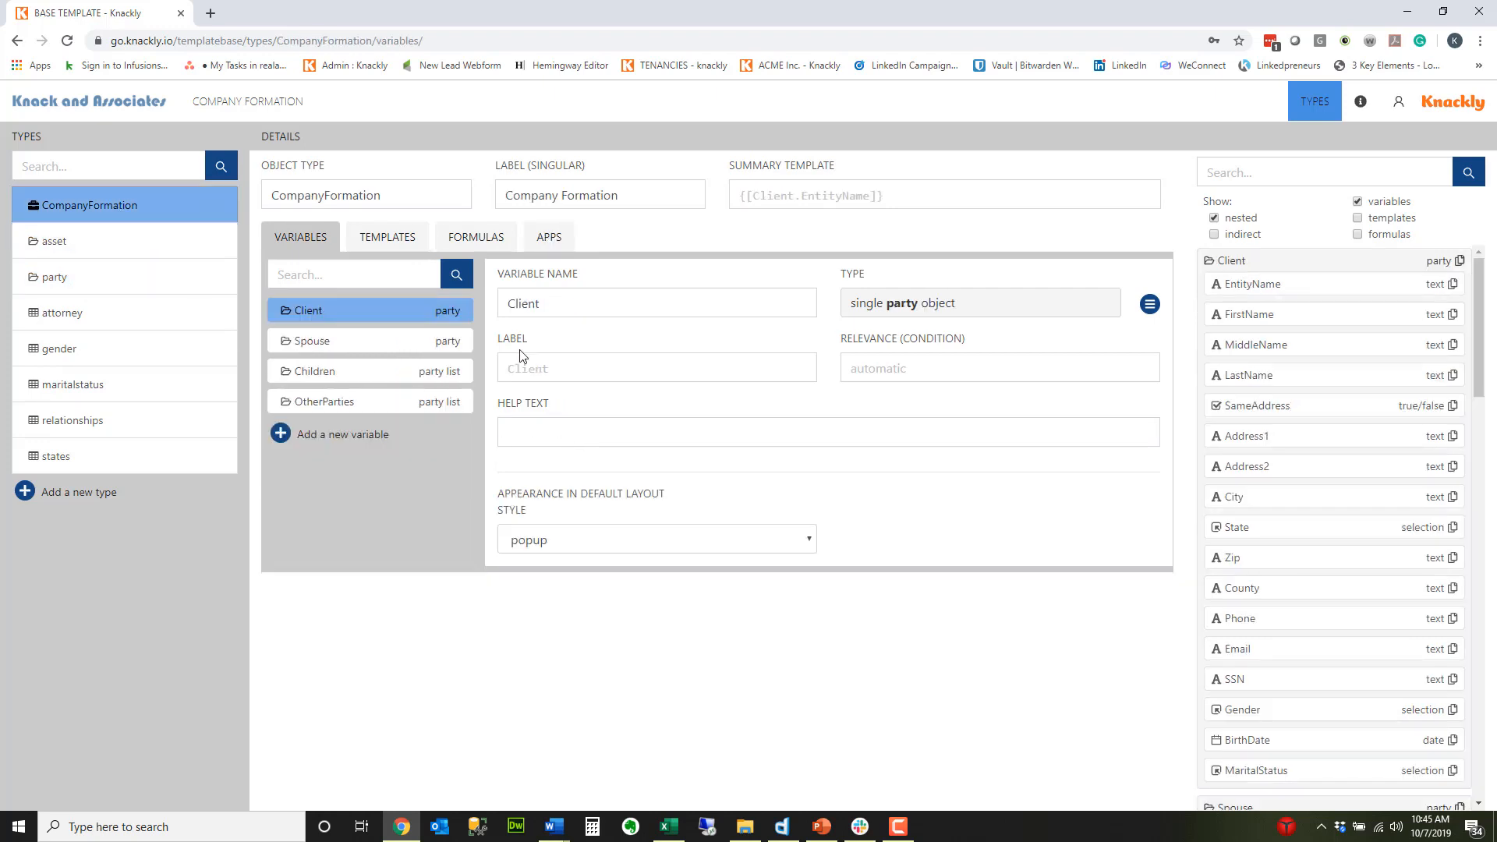
{"action": "left_click", "coordinate": [394, 240]}
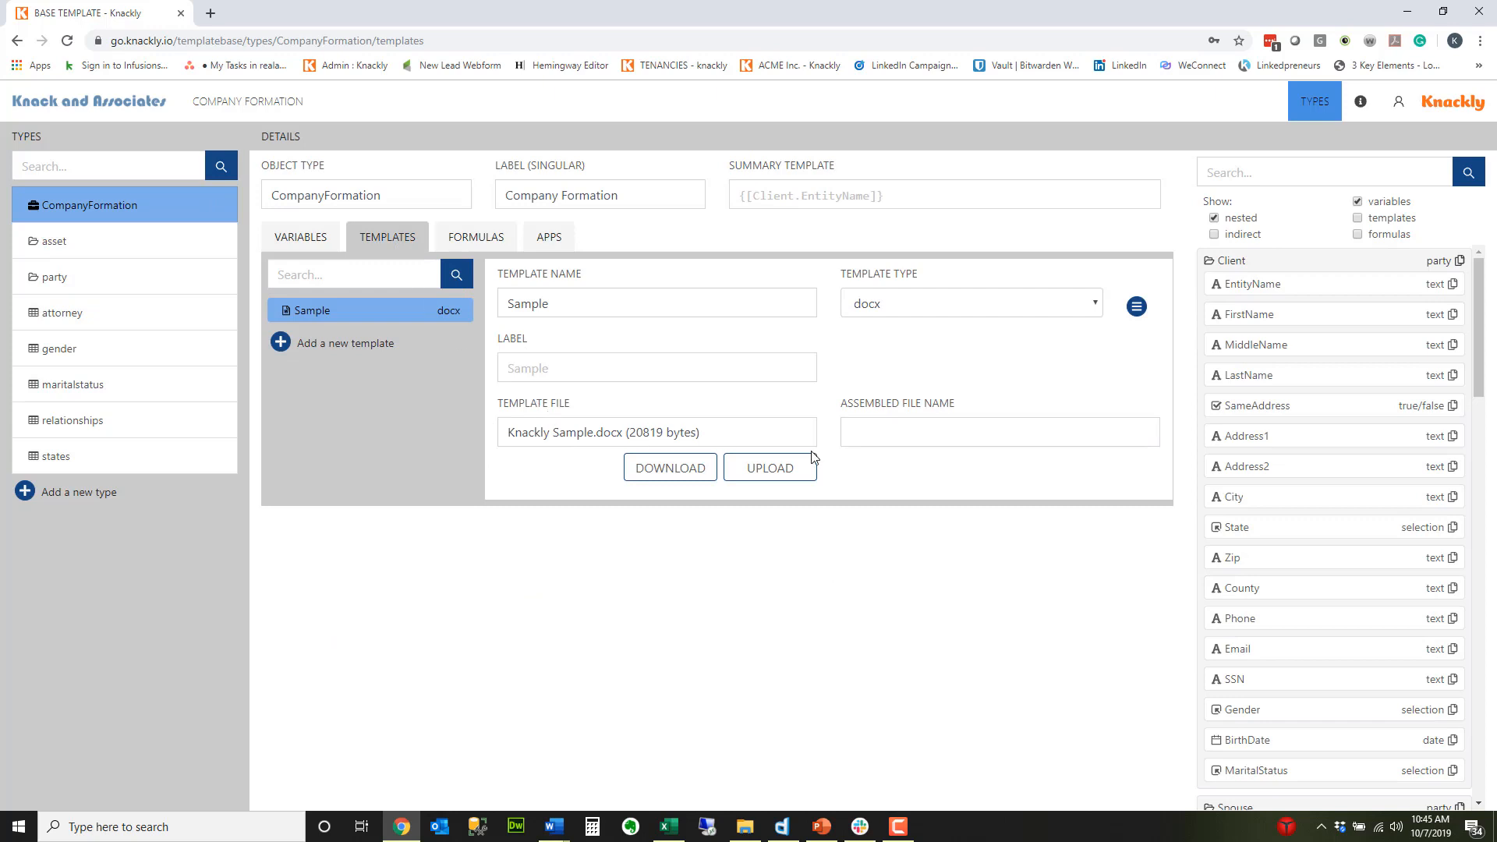
{"action": "left_click", "coordinate": [766, 469]}
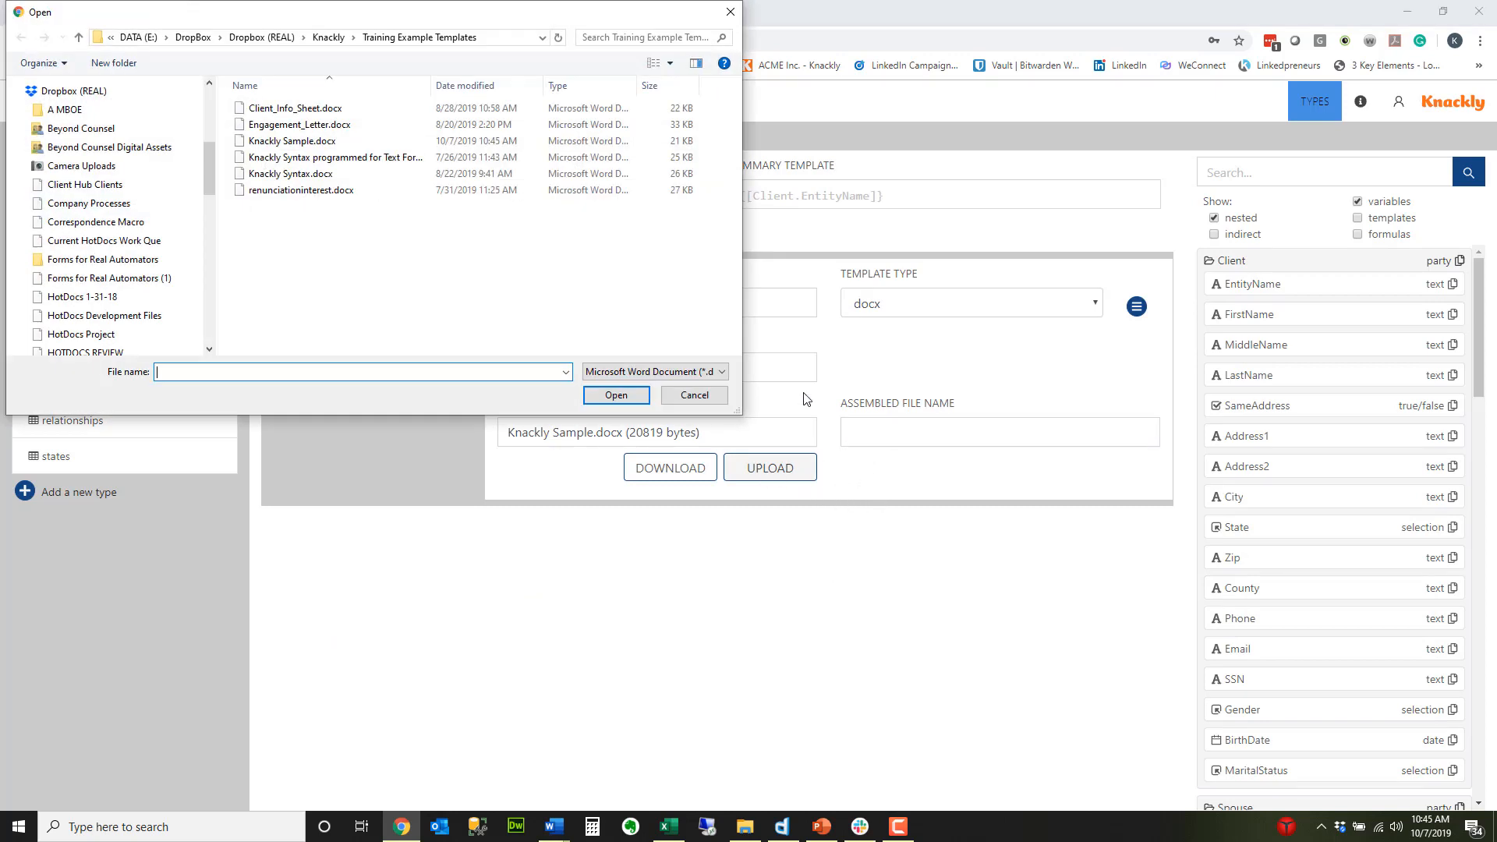
{"action": "left_click", "coordinate": [292, 140]}
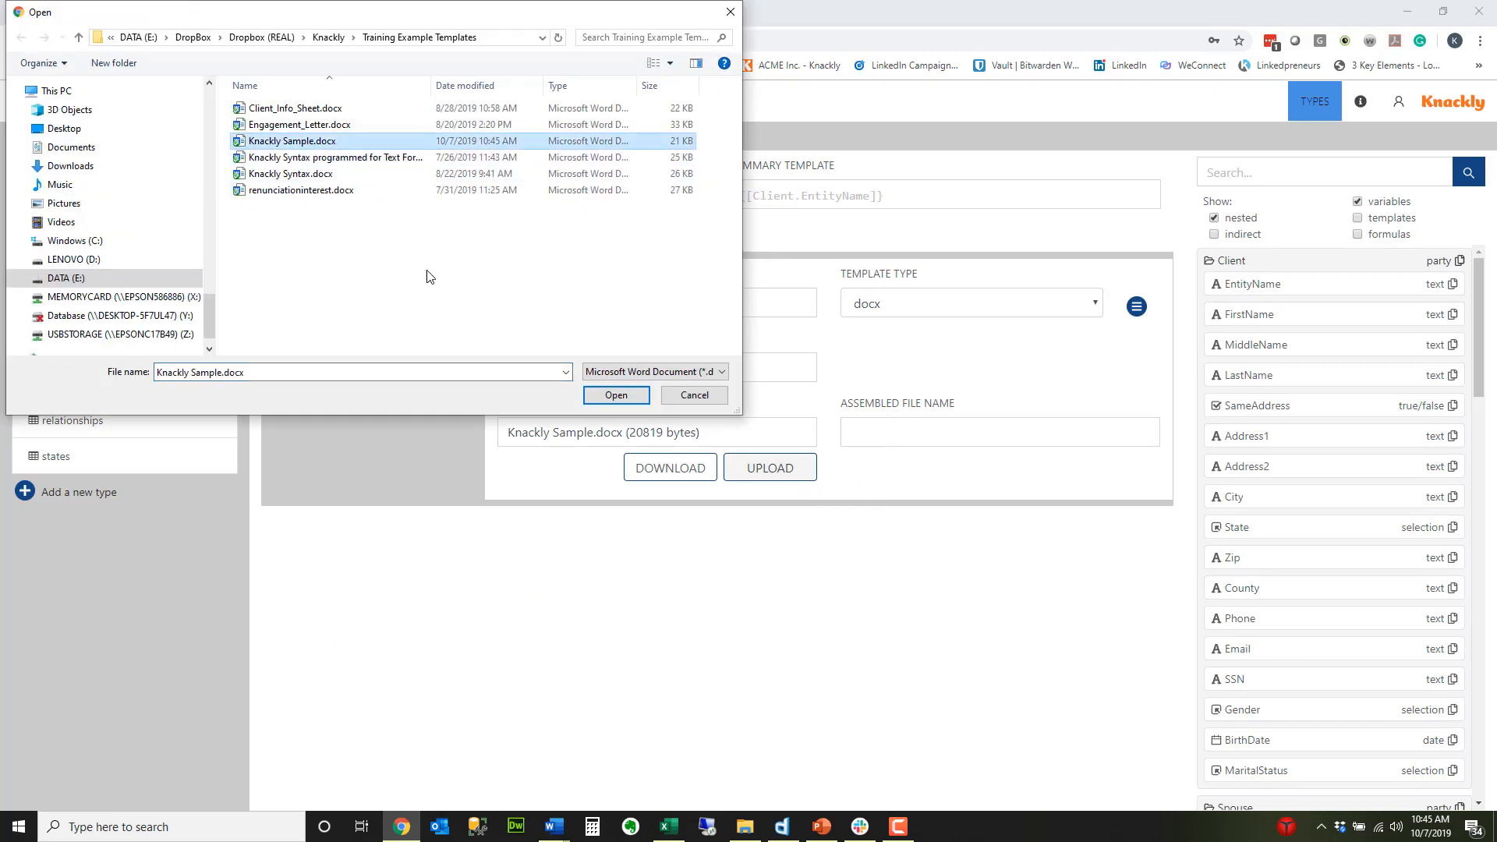
{"action": "left_click", "coordinate": [616, 395]}
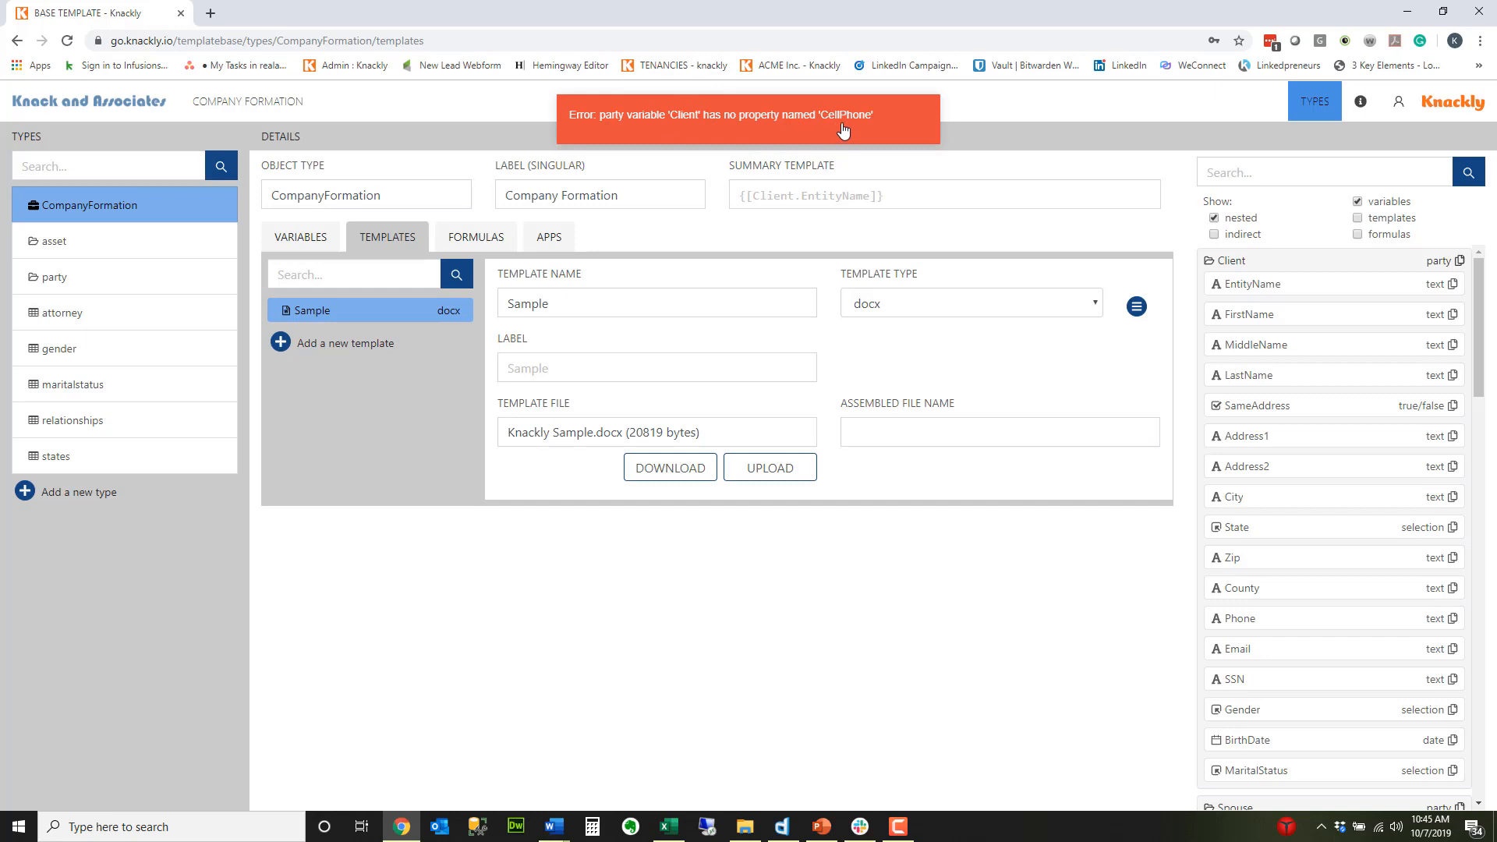
Step: Add a single text variable named CellPhone to the party type used by the Client variable
{"action": "left_click", "coordinate": [304, 243]}
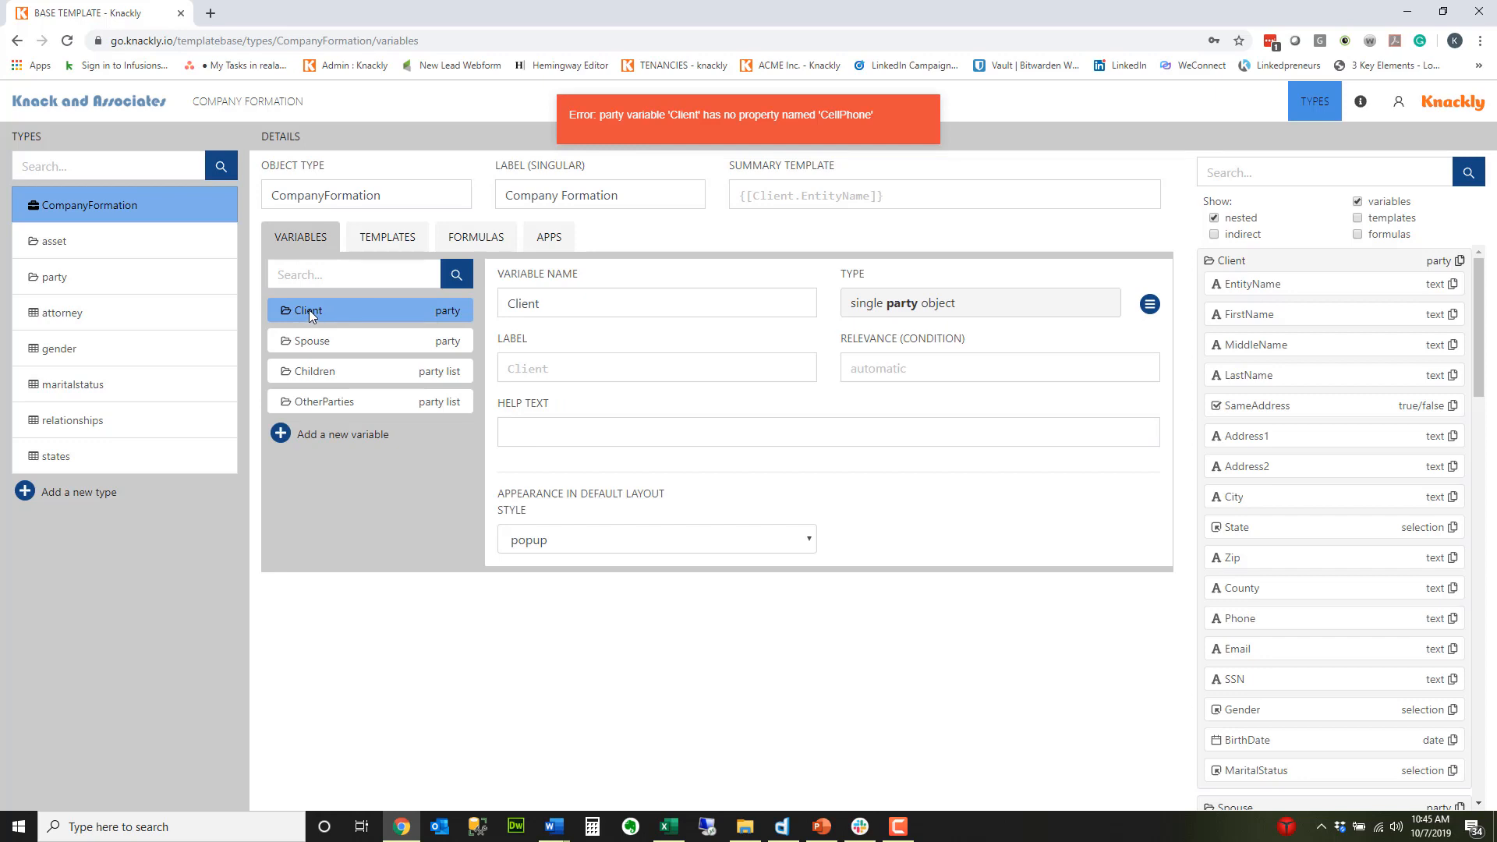
{"action": "left_click", "coordinate": [442, 312]}
{"action": "scroll", "coordinate": [398, 460], "scroll_direction": "down", "scroll_amount": 1}
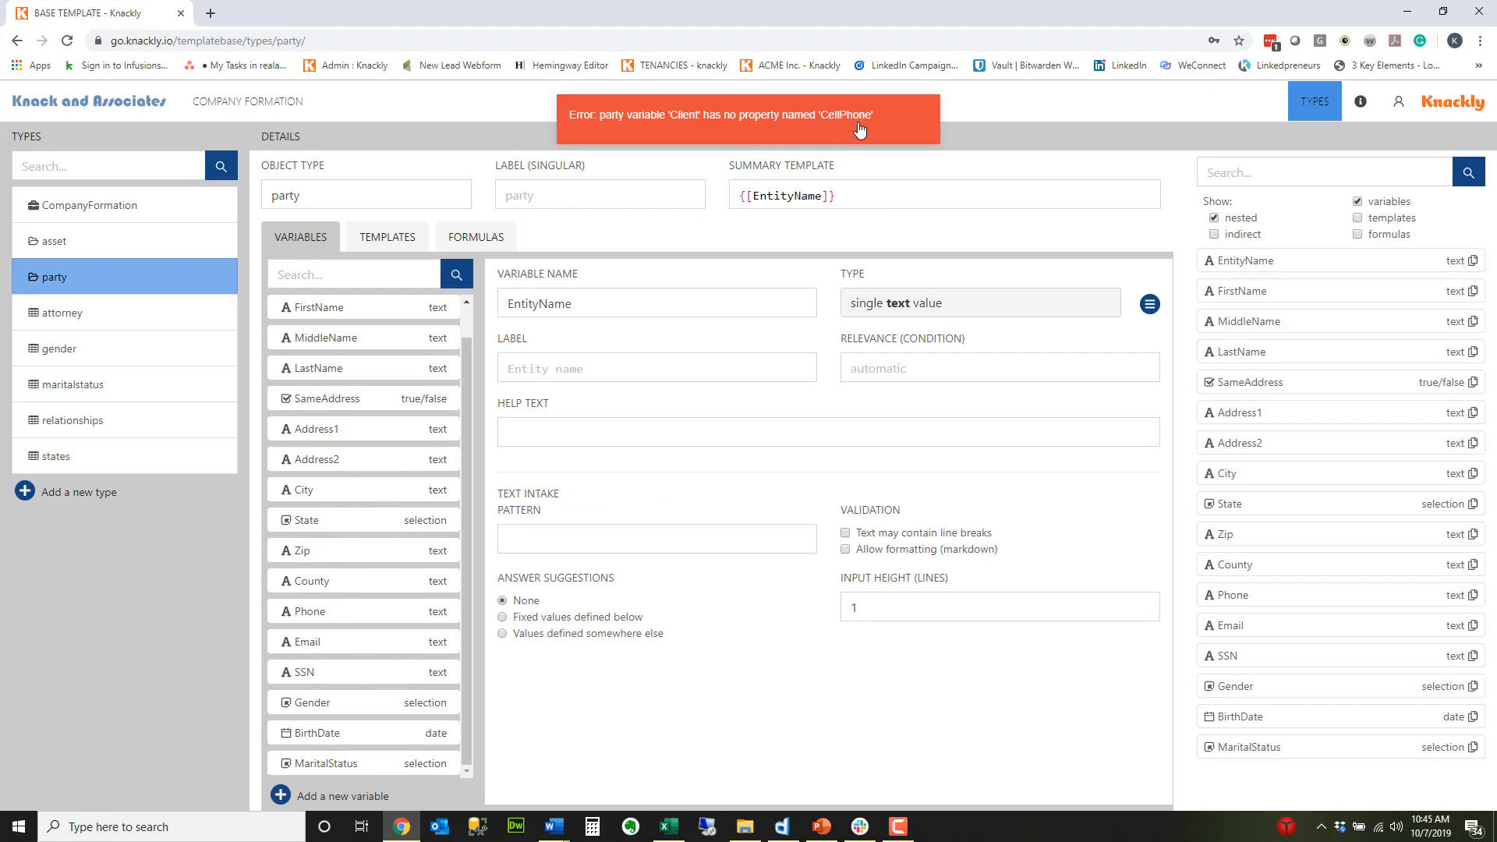
{"action": "left_click", "coordinate": [281, 796]}
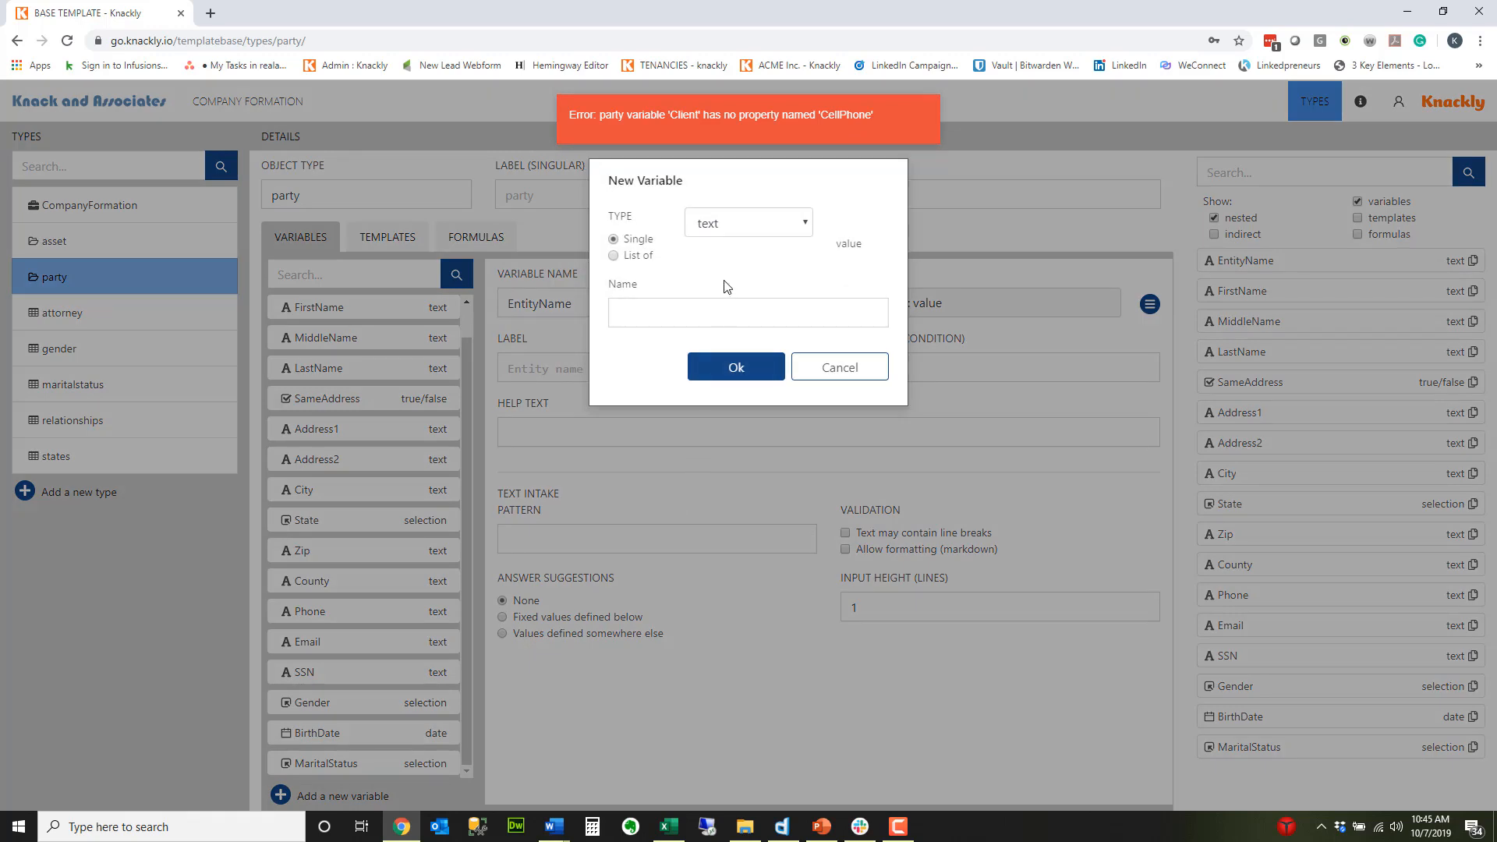
{"action": "left_click", "coordinate": [639, 311]}
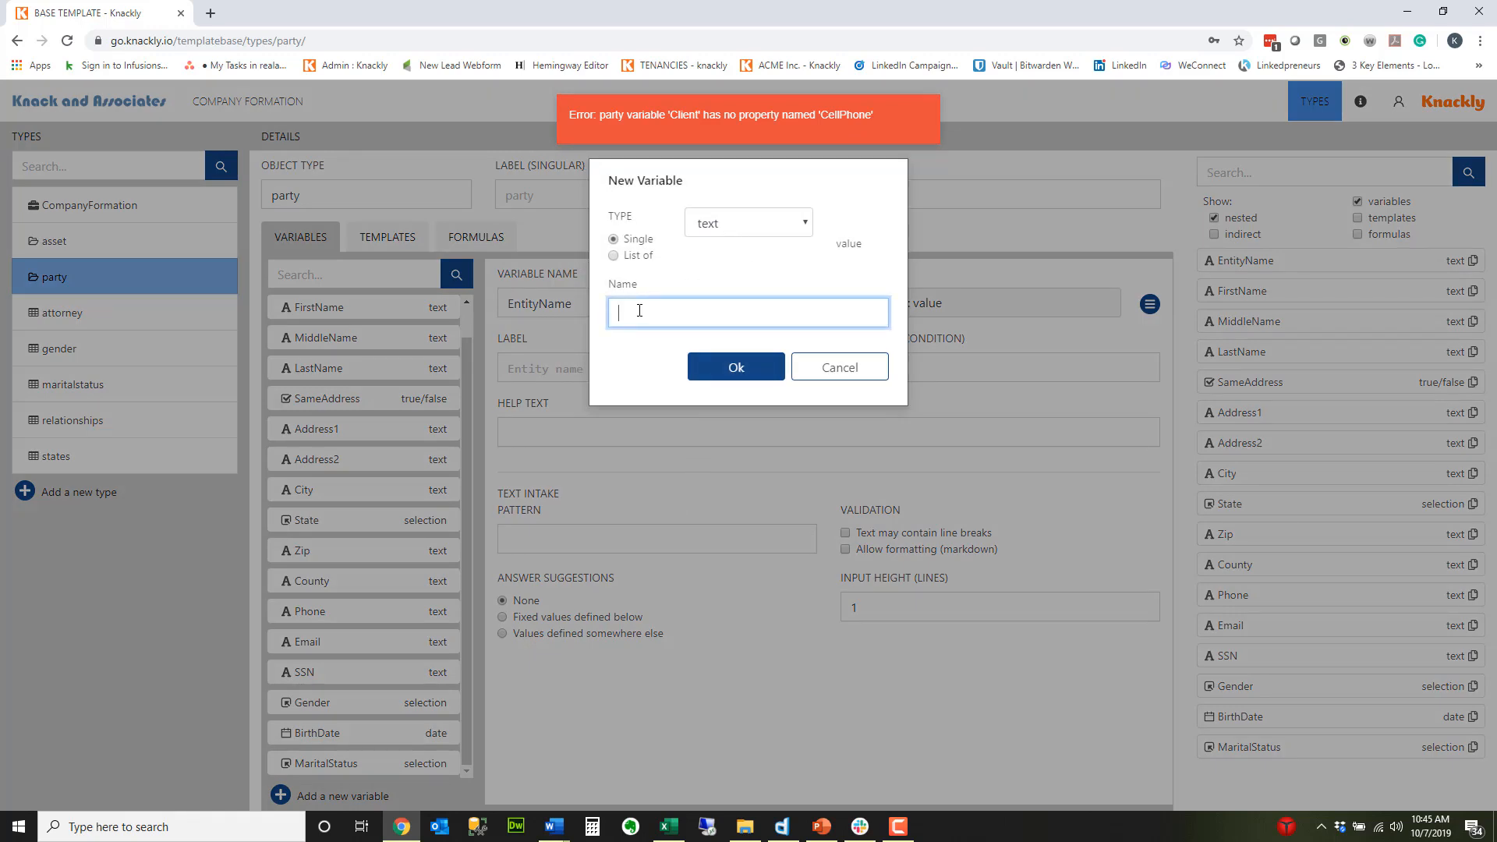
{"action": "type", "text": "CellPhone"}
{"action": "left_click", "coordinate": [747, 374]}
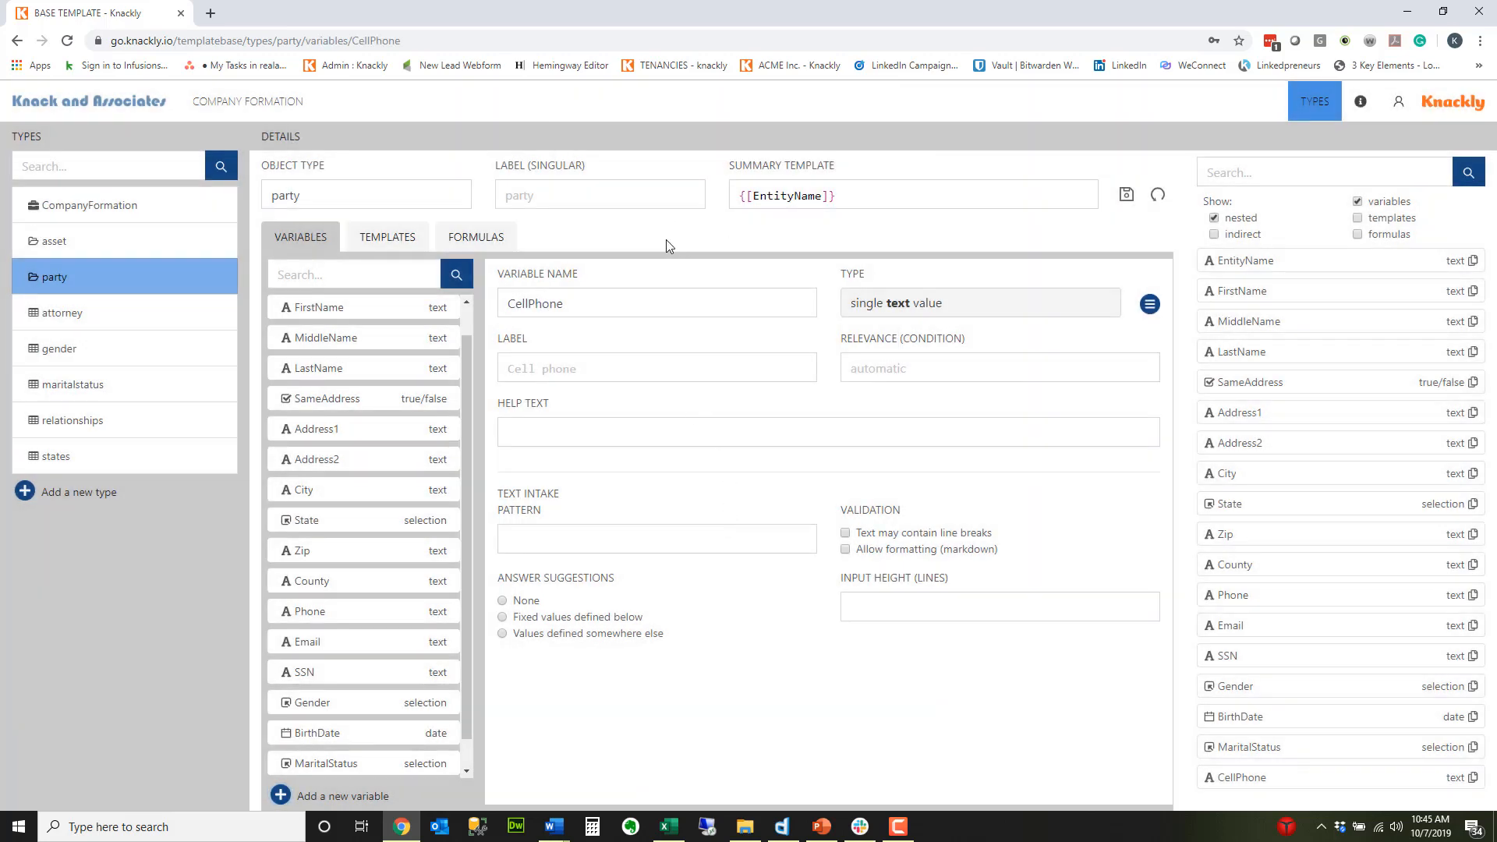
Step: Upload the edited Knackly Sample.docx to the CompanyFormation type's Sample template and save the type
{"action": "left_click", "coordinate": [109, 211]}
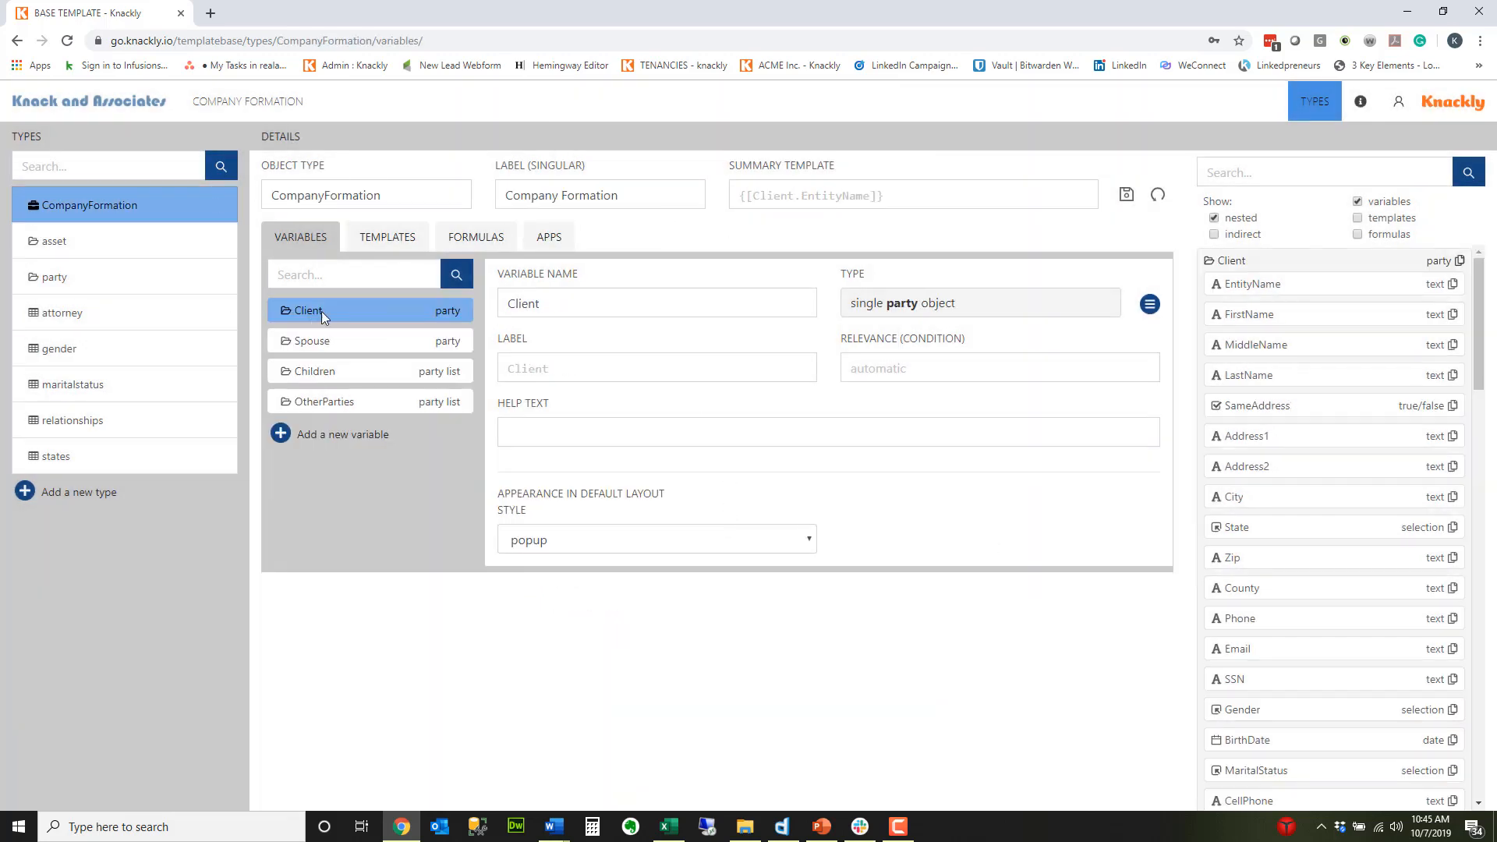
{"action": "left_click", "coordinate": [381, 238]}
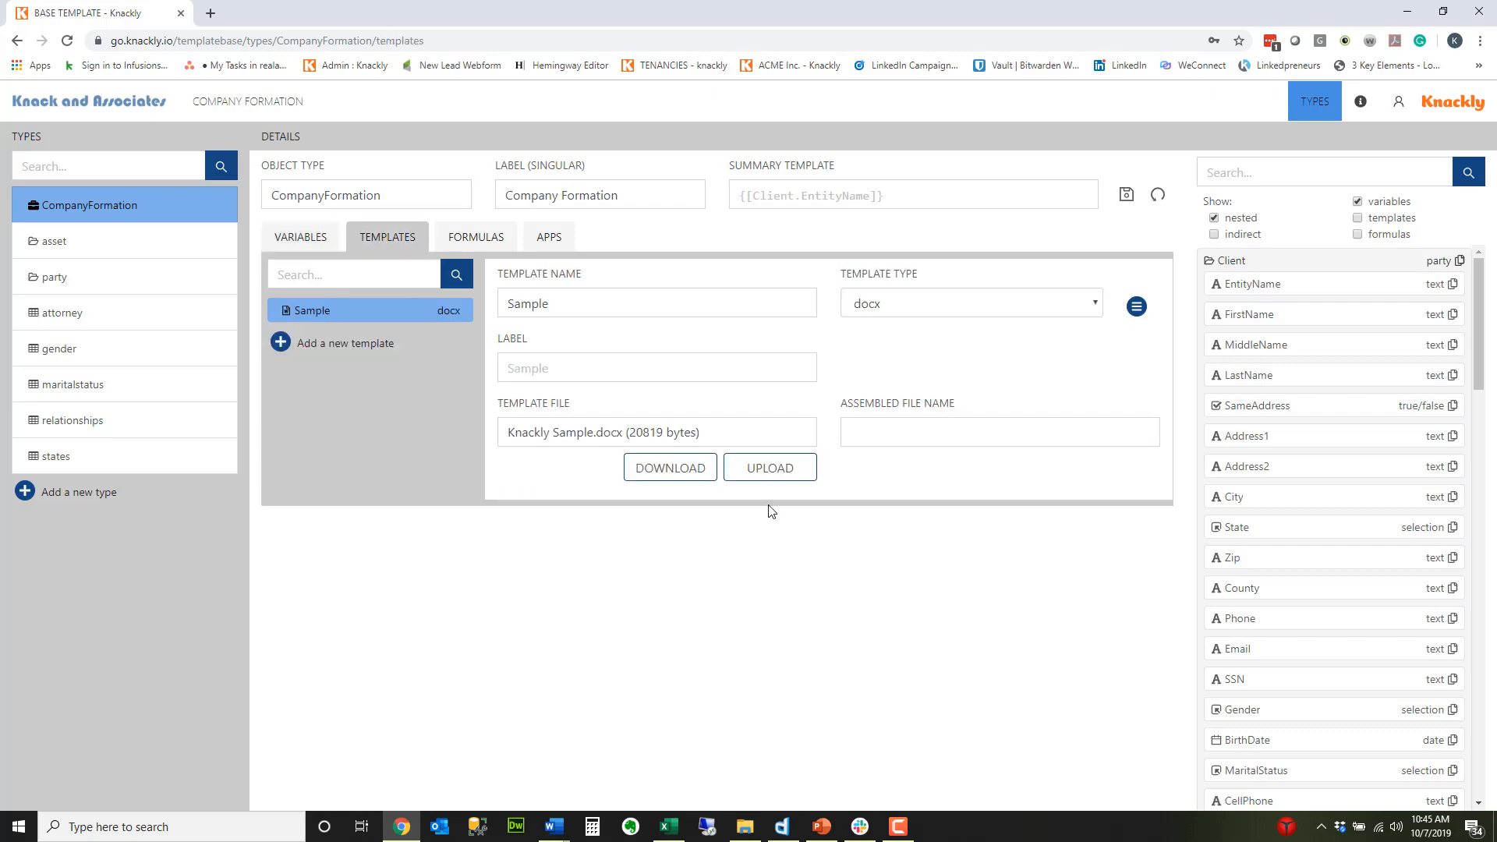
{"action": "left_click", "coordinate": [765, 477]}
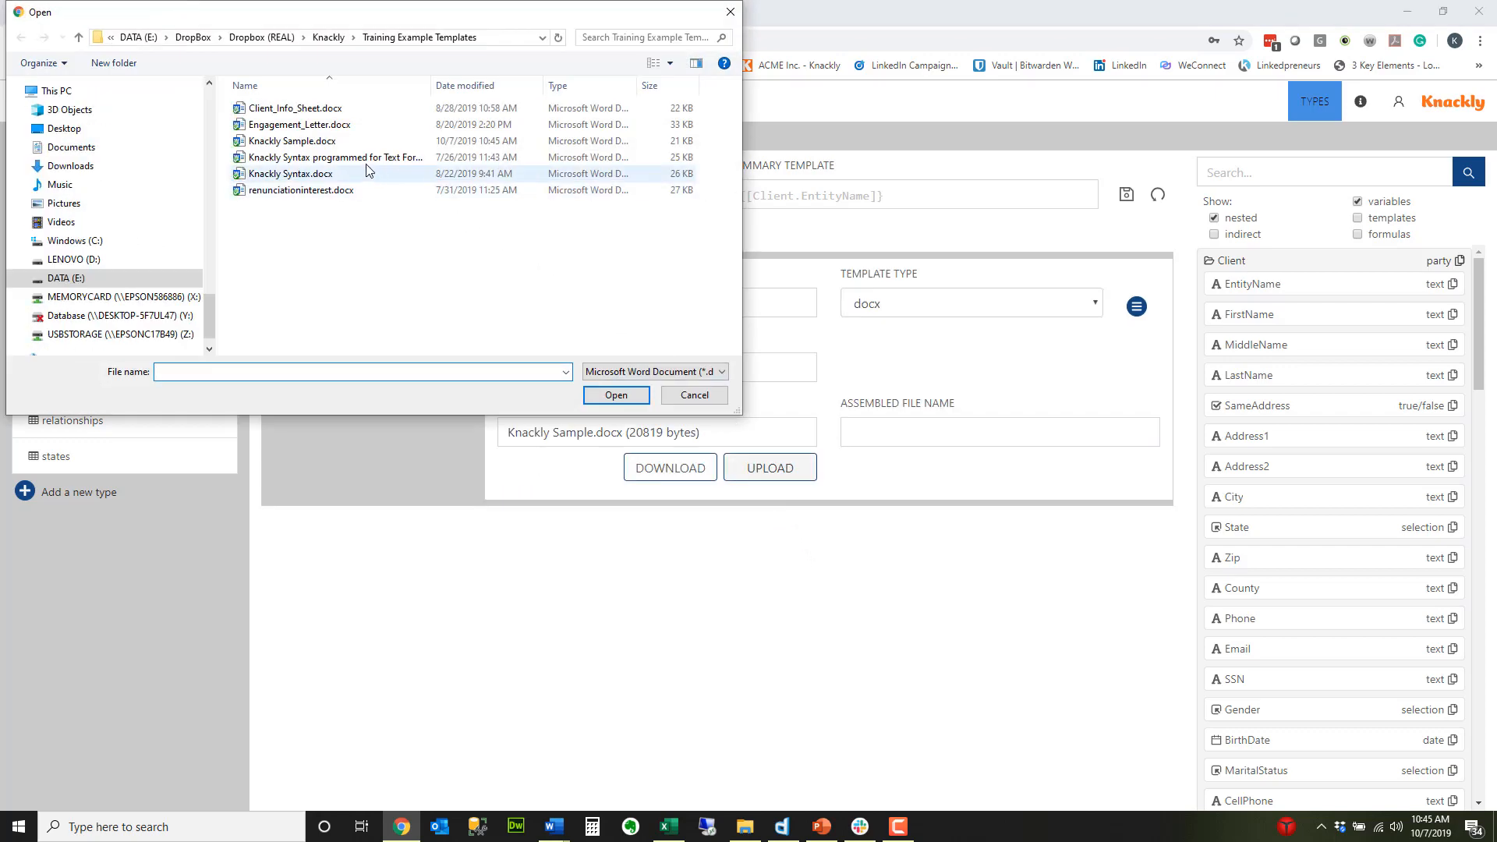
{"action": "left_click", "coordinate": [343, 142]}
{"action": "left_click", "coordinate": [616, 395]}
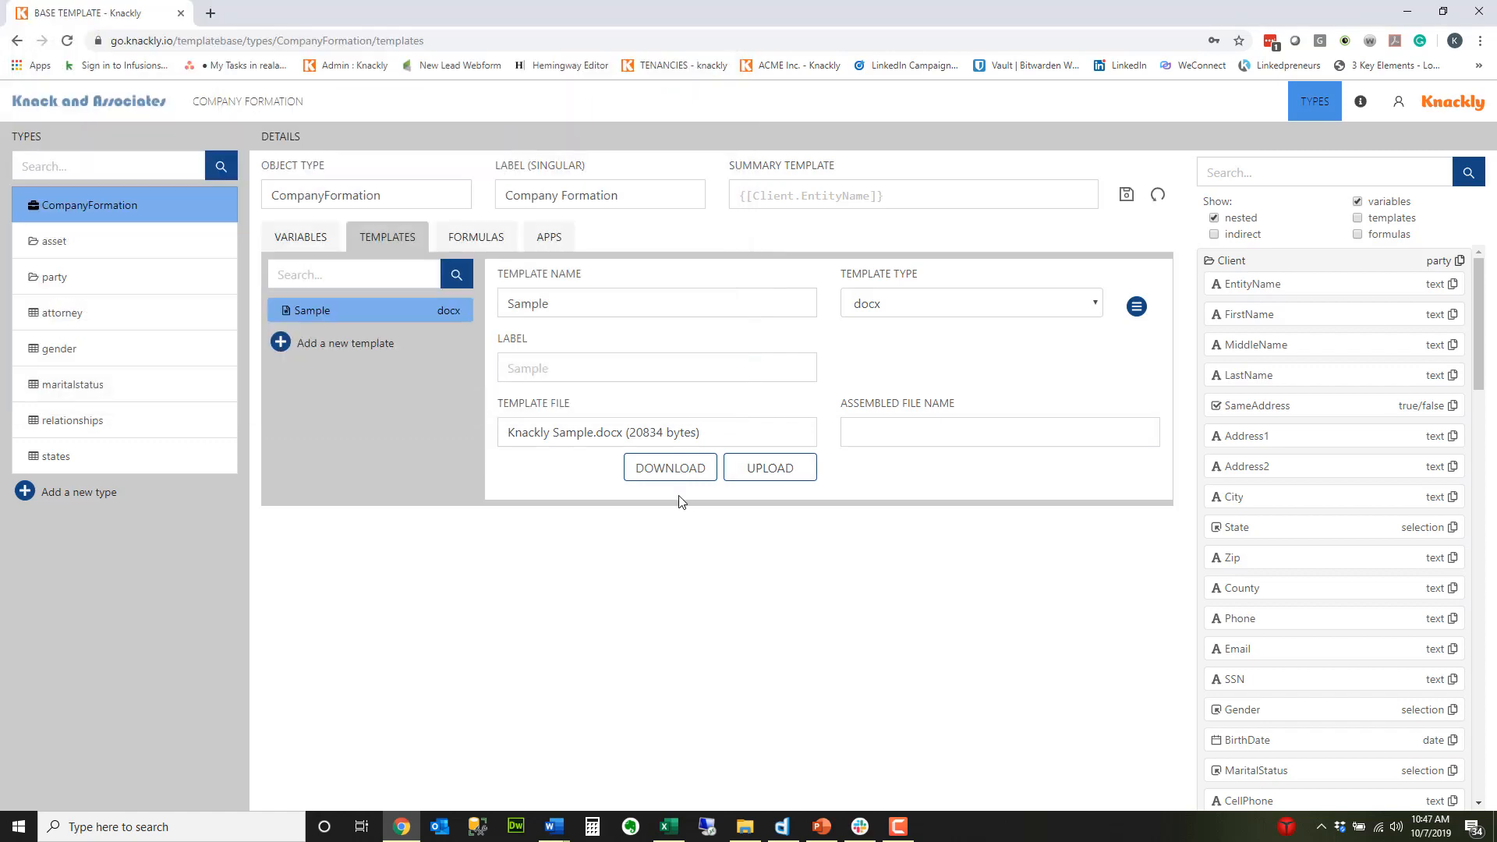
{"action": "left_click", "coordinate": [1125, 194]}
Step: Review the CompanyFormation type's variables, templates, formulas and apps, and check the Company Formation start page for the Knackly Sample app
{"action": "left_click", "coordinate": [305, 245]}
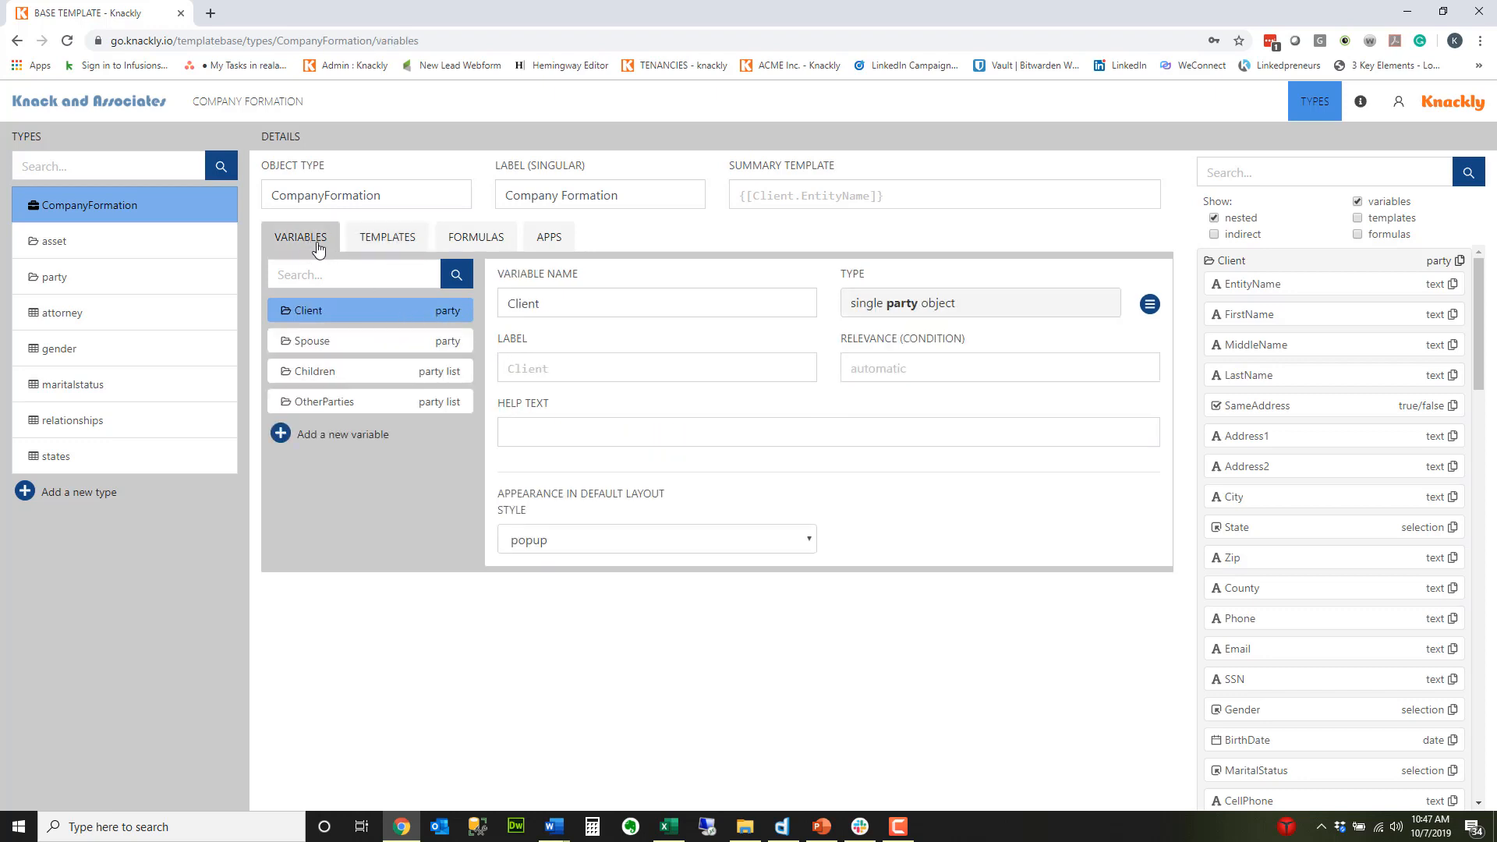
{"action": "left_click", "coordinate": [377, 245]}
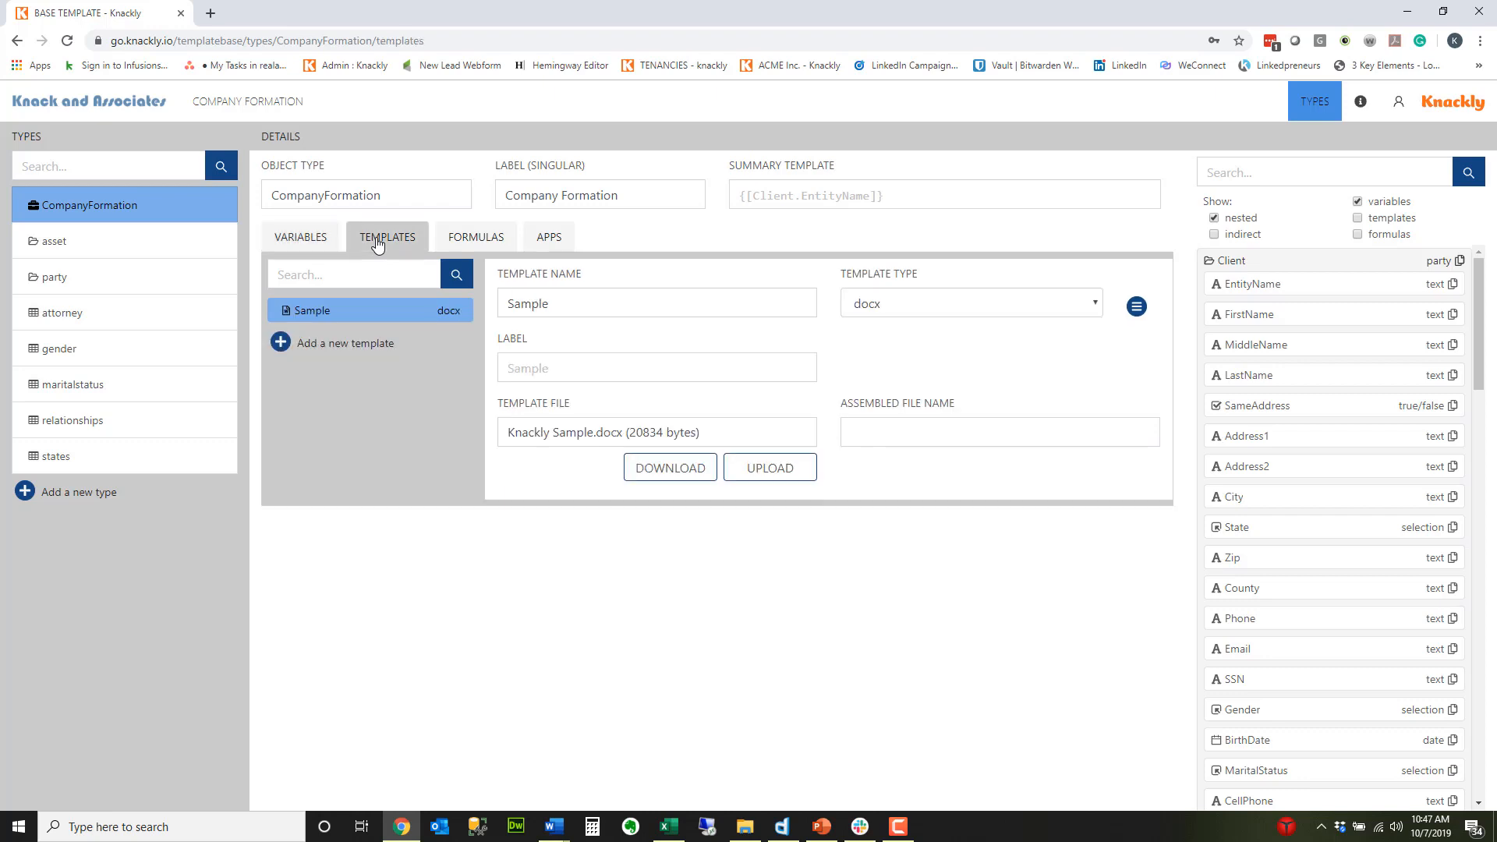
{"action": "left_click", "coordinate": [486, 248]}
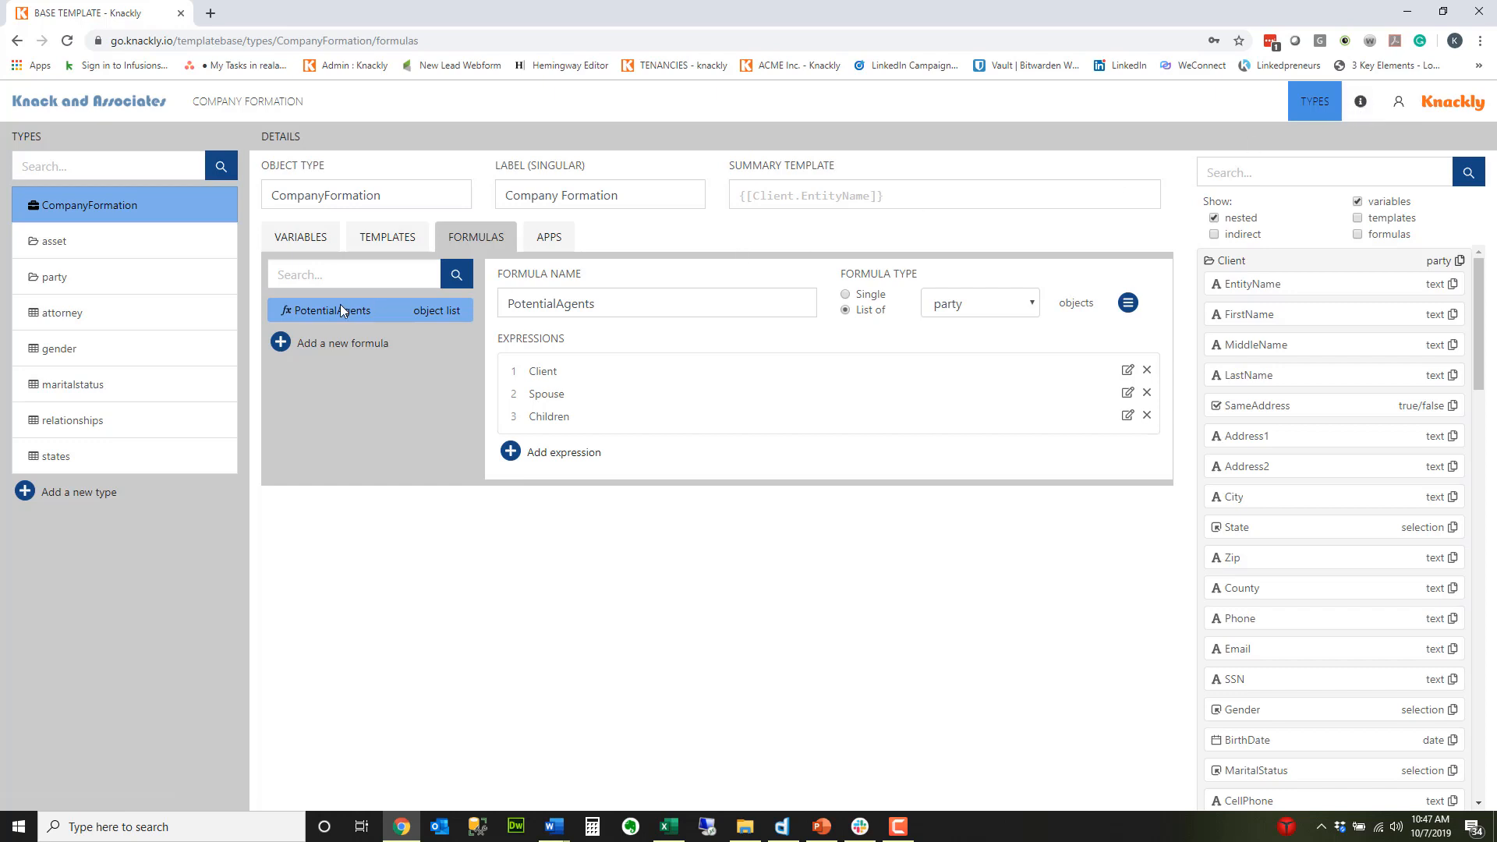
{"action": "left_click", "coordinate": [550, 237]}
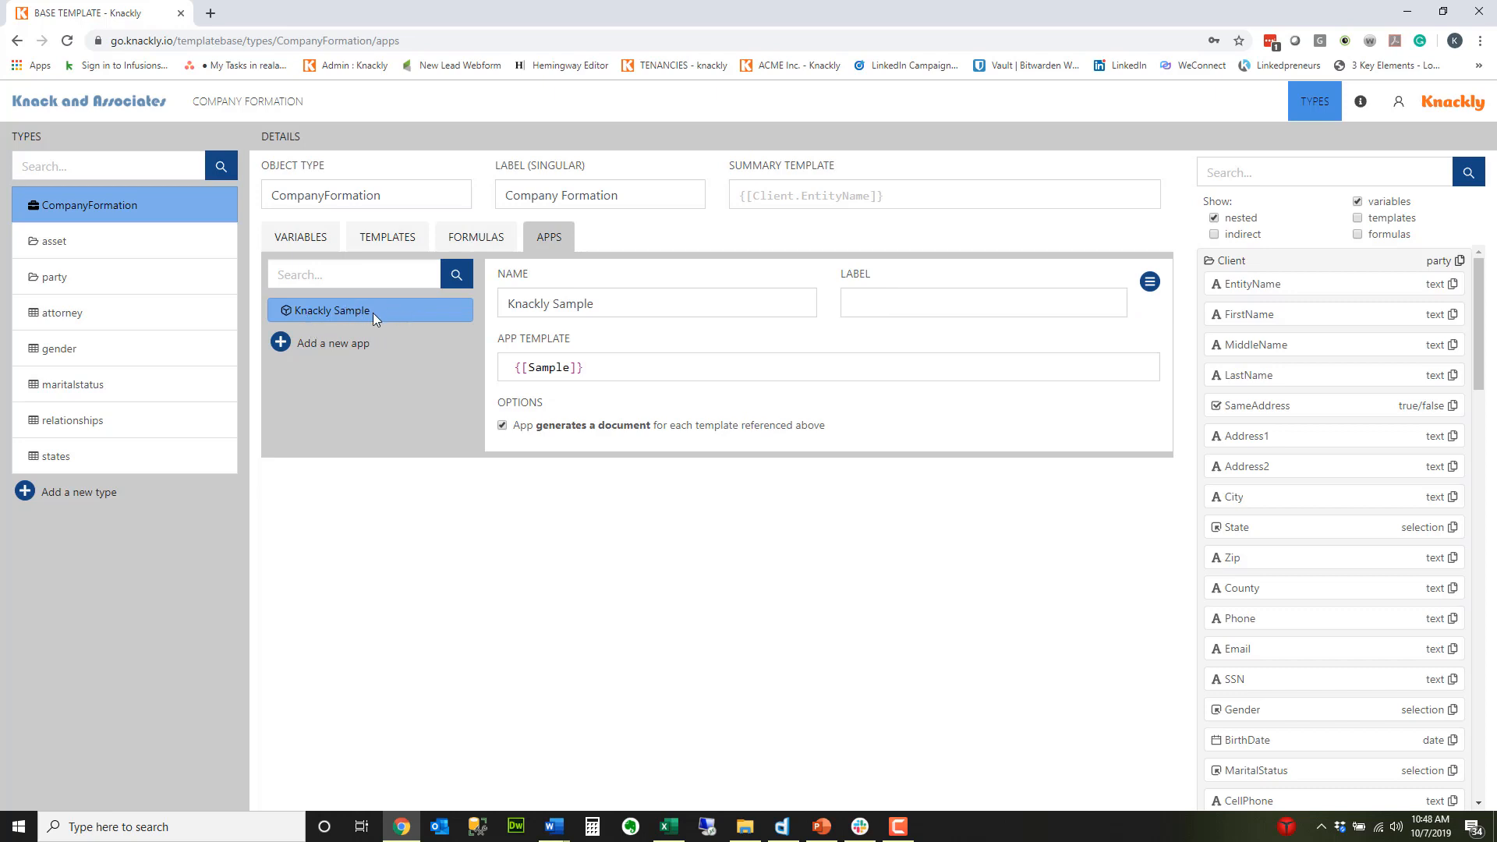
{"action": "left_click", "coordinate": [234, 102]}
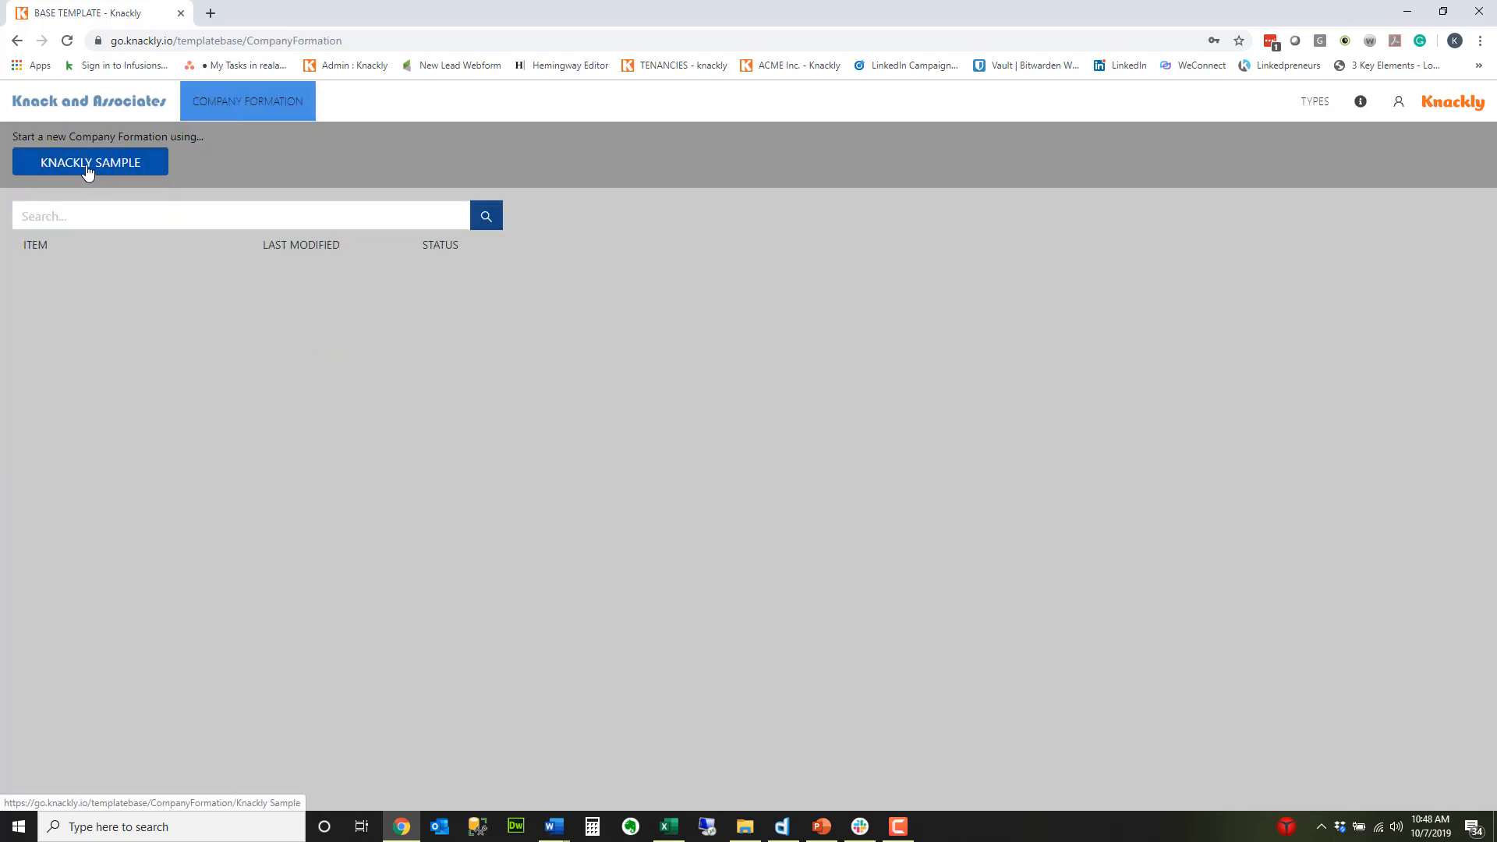
{"action": "left_click", "coordinate": [1314, 101]}
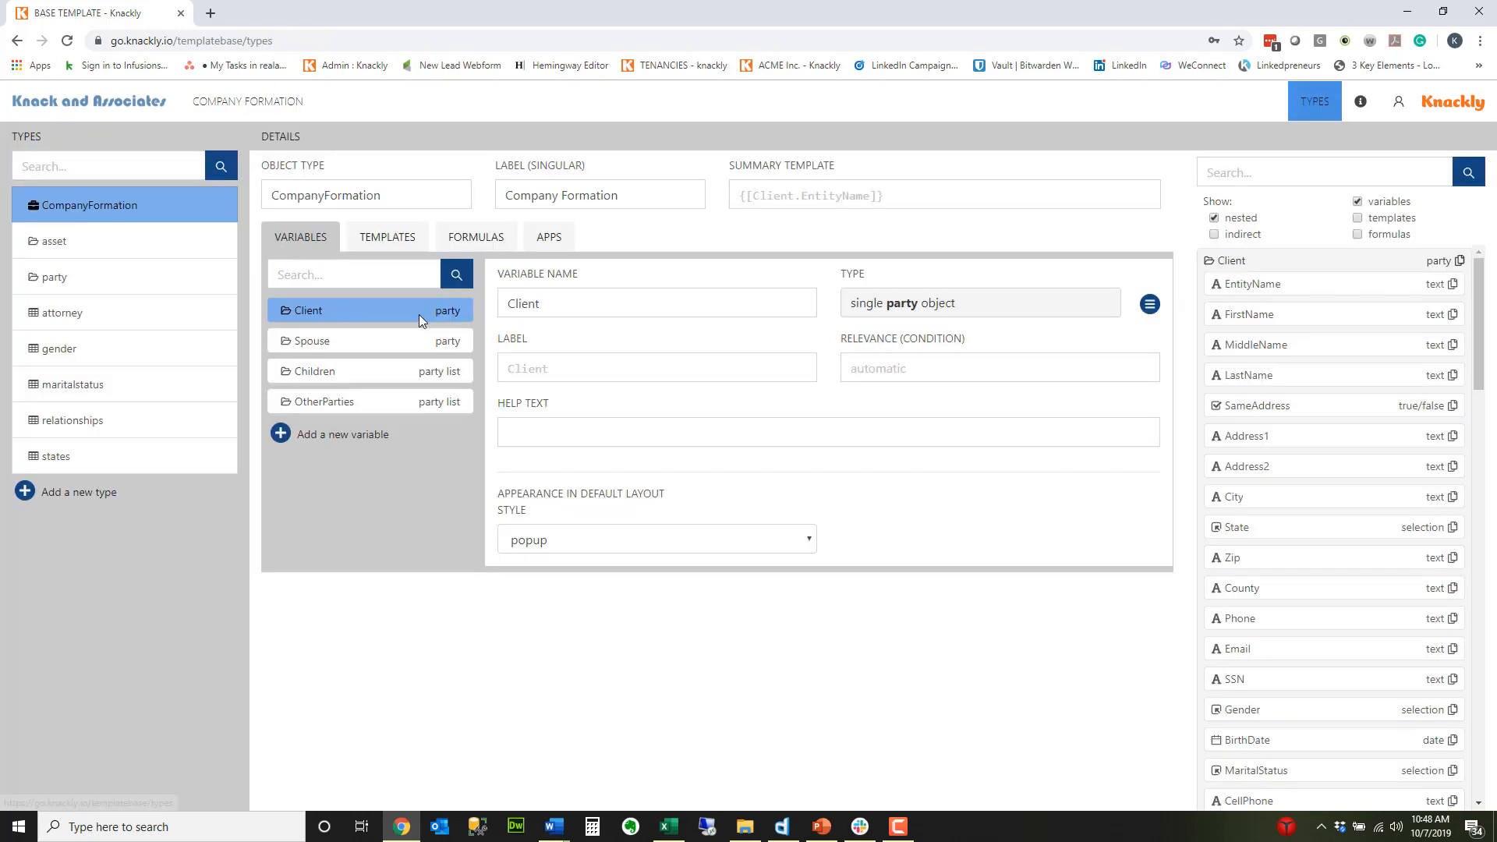
Step: Examine the Knackly Sample app's template reference and compare it with the Sample template of the CompanyFormation type
{"action": "left_click", "coordinate": [553, 241]}
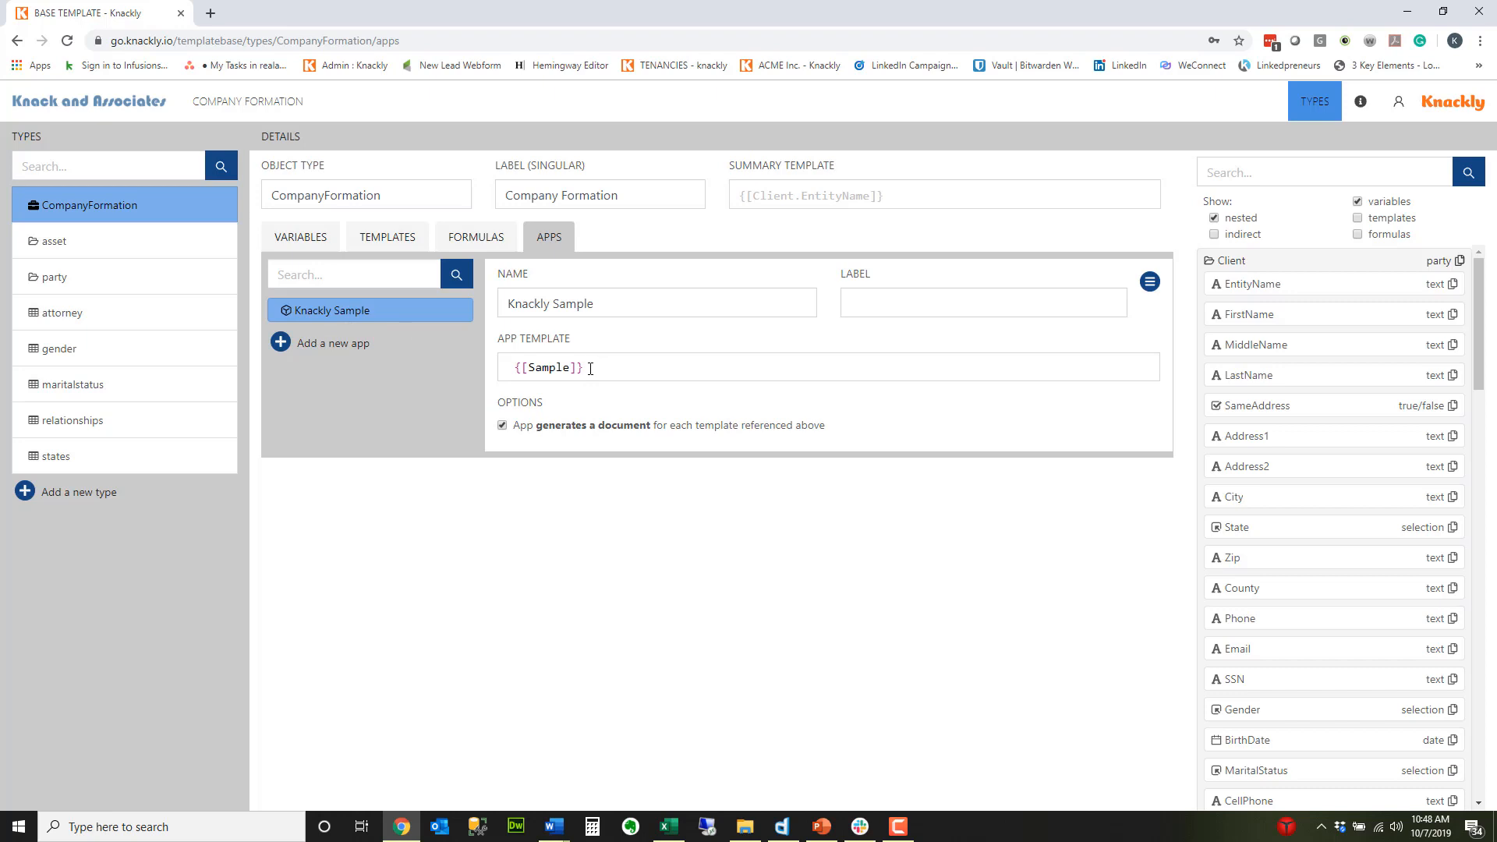
{"action": "left_click_drag", "start_coordinate": [590, 369], "coordinate": [501, 372]}
{"action": "left_click", "coordinate": [380, 247]}
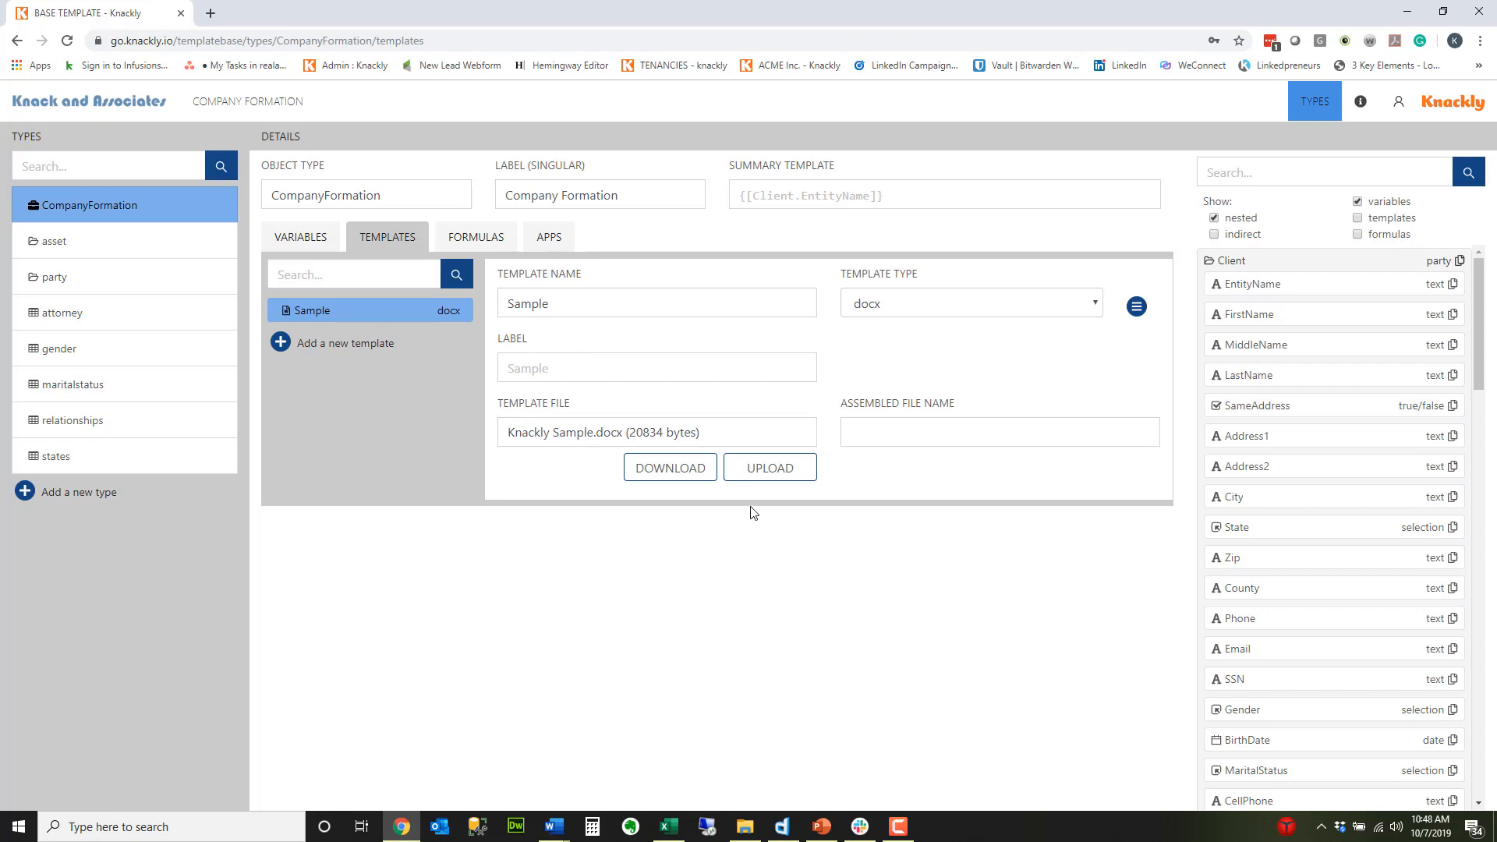
{"action": "left_click", "coordinate": [560, 241]}
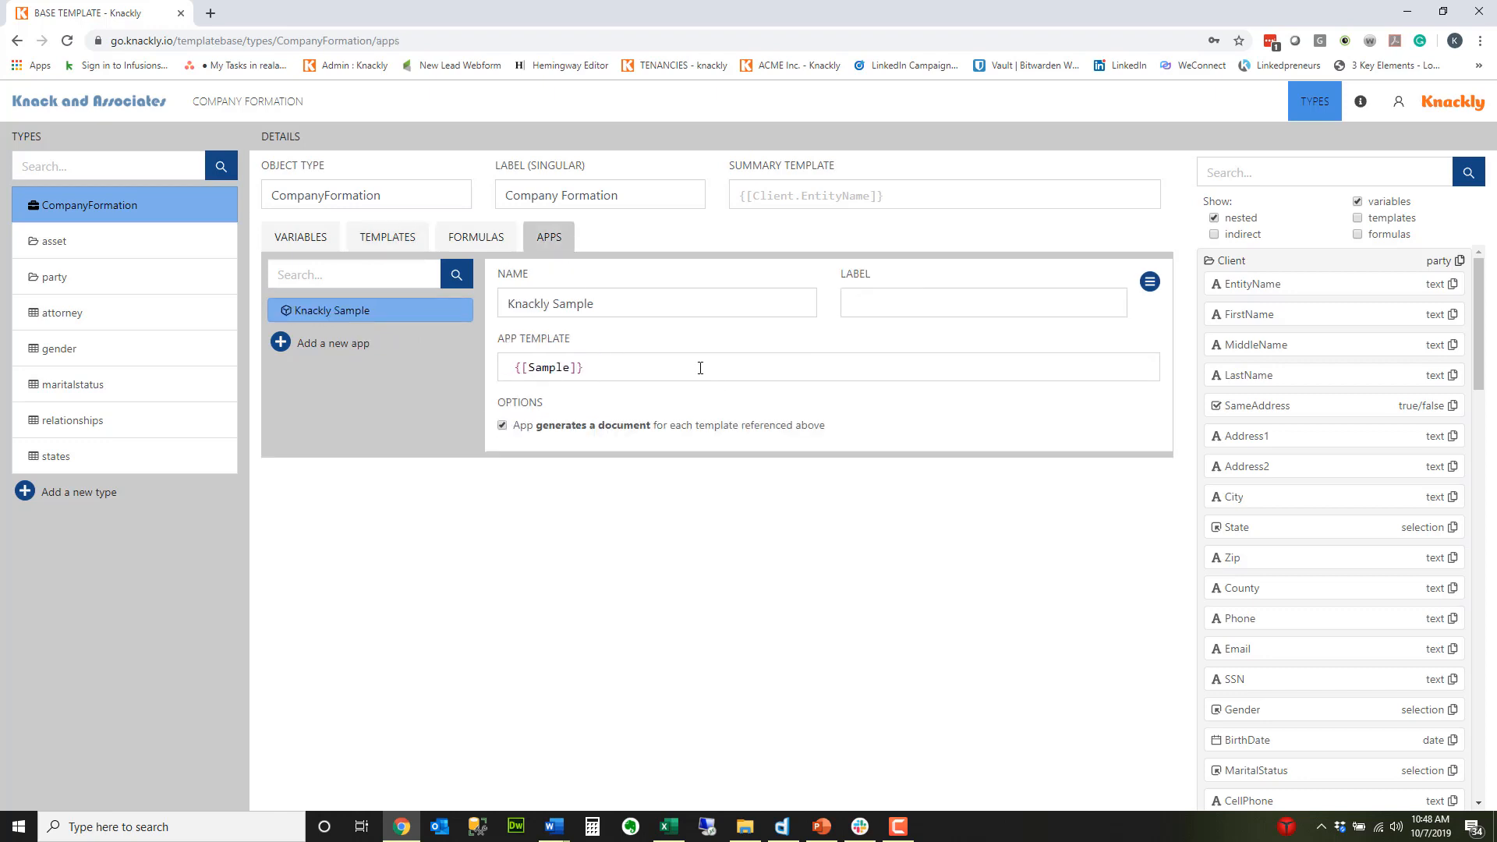
{"action": "double_click", "coordinate": [645, 382]}
{"action": "left_click", "coordinate": [657, 369]}
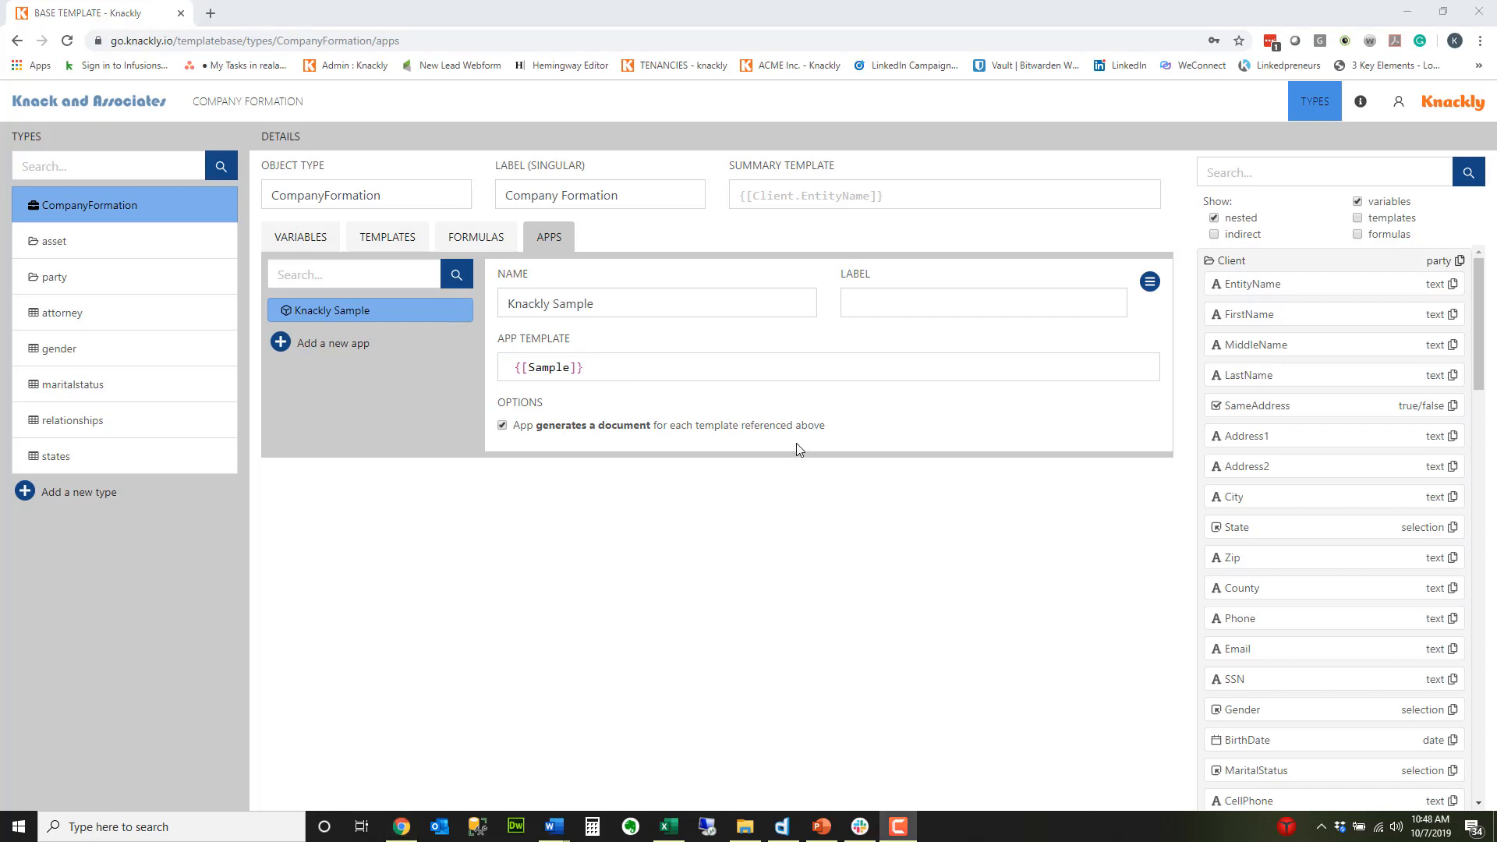
Step: Open the Knackly support site and look through the training articles and videos in its knowledge base
{"action": "left_click", "coordinate": [1361, 102]}
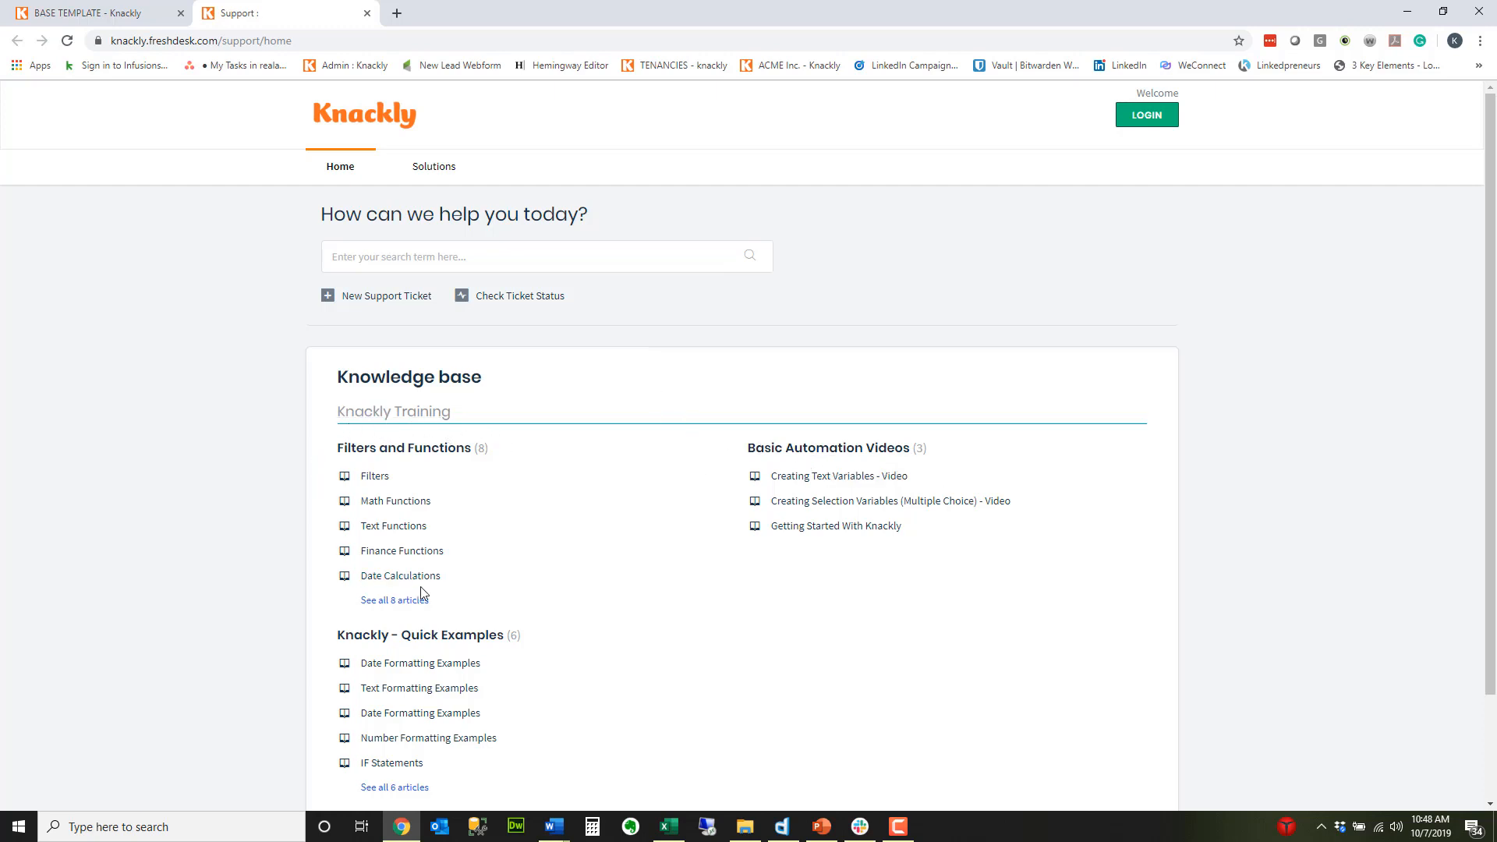
{"action": "scroll", "coordinate": [645, 491], "scroll_direction": "down", "scroll_amount": 3}
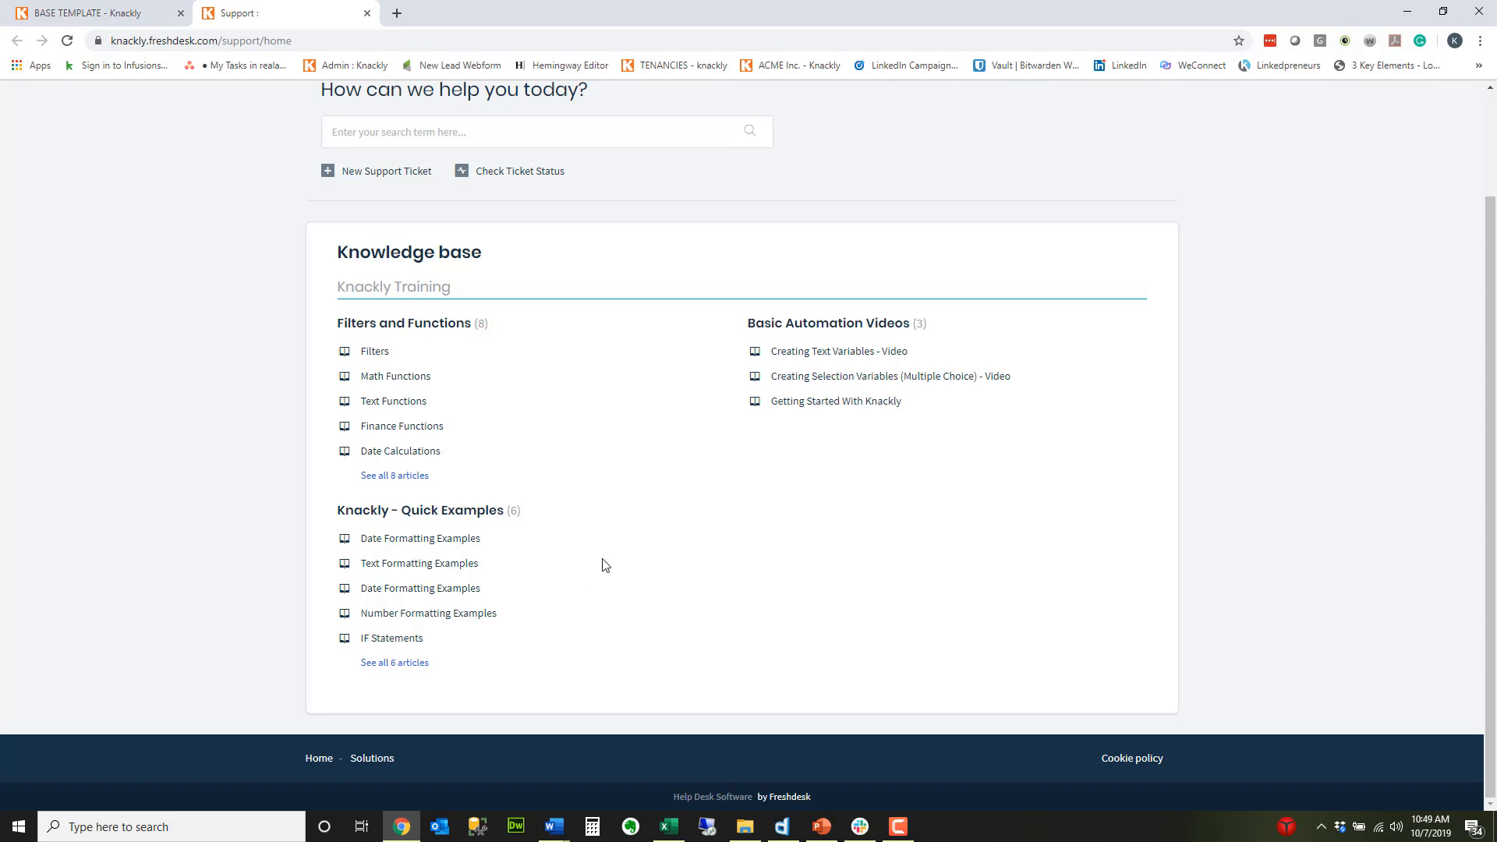
{"action": "scroll", "coordinate": [609, 563], "scroll_direction": "up", "scroll_amount": 2}
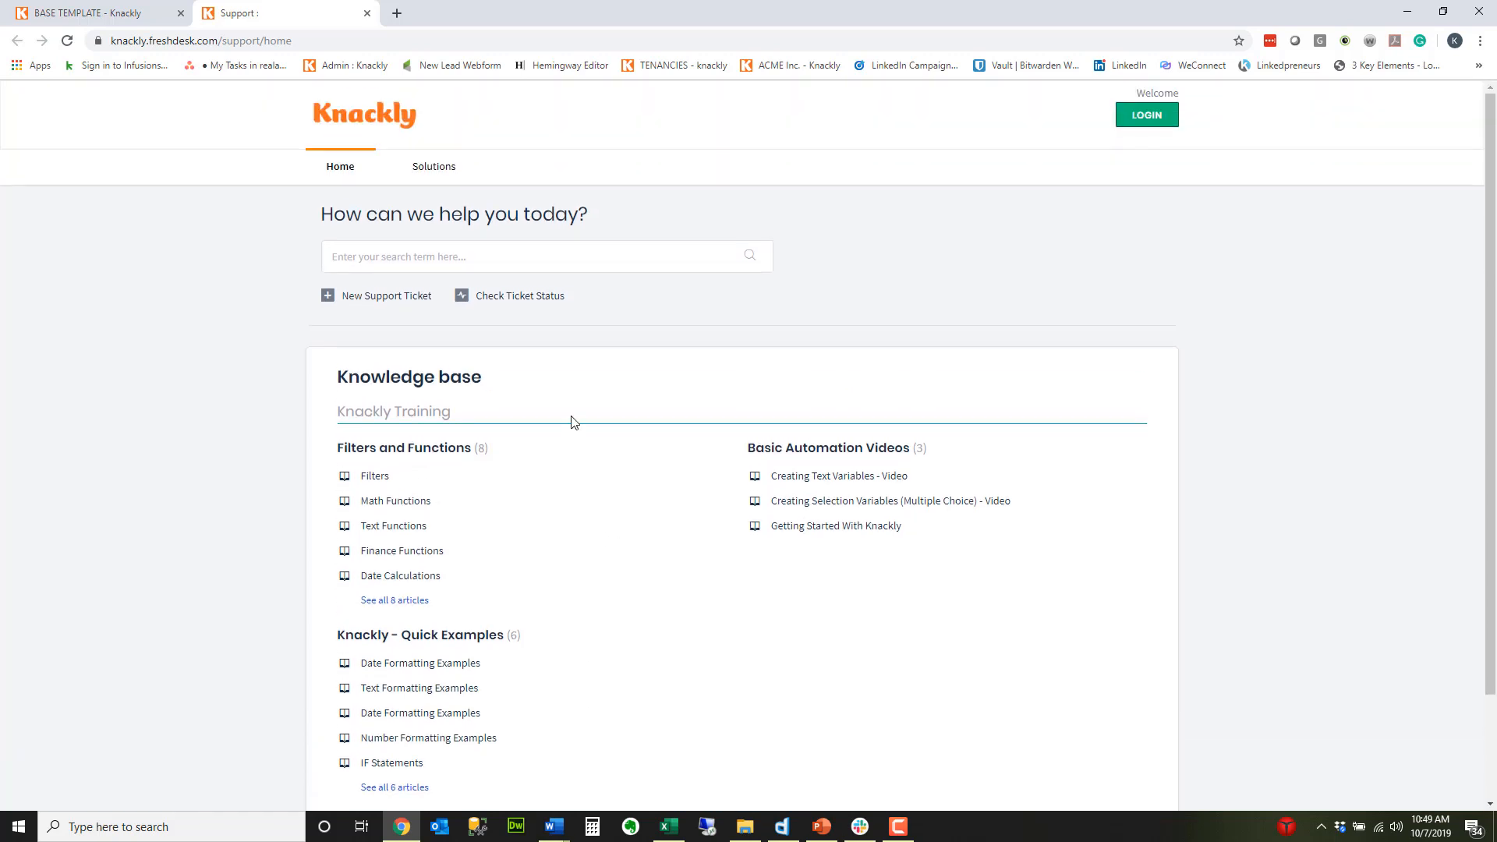